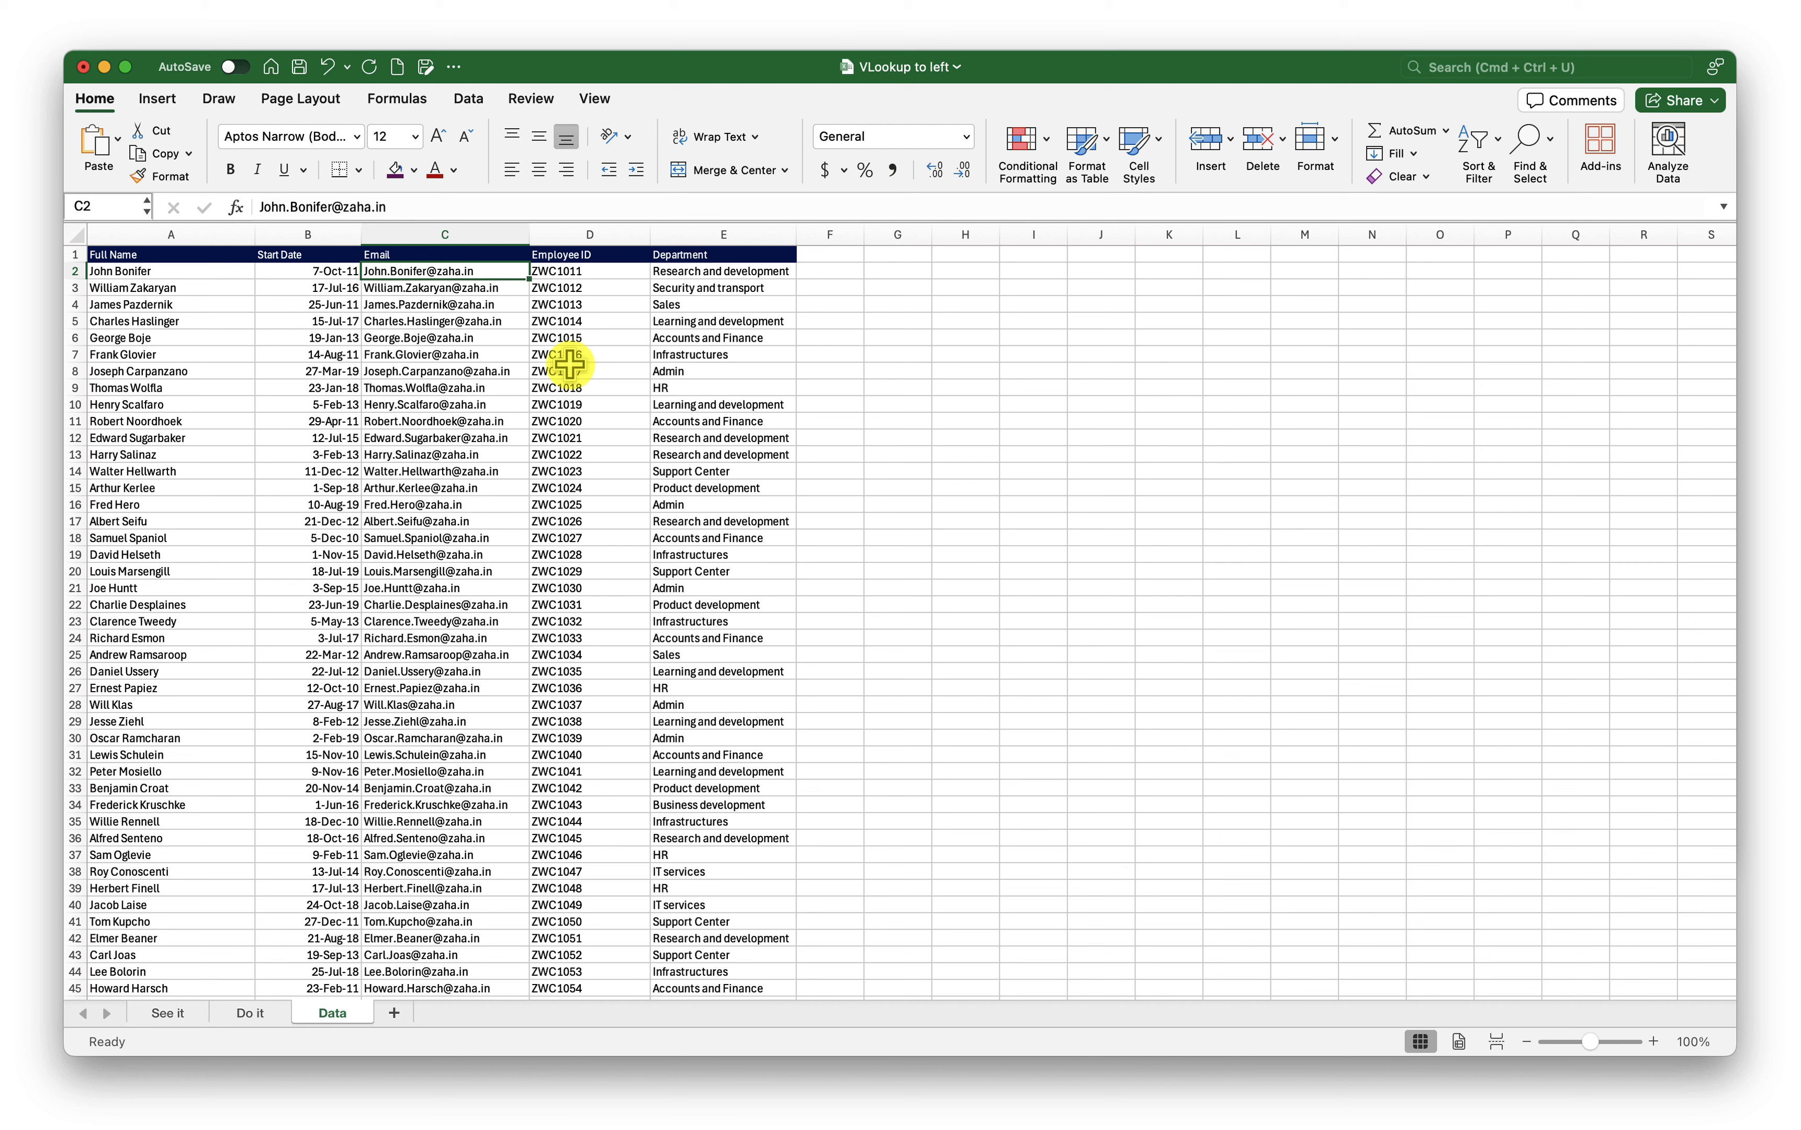
# - Examine the Employee ID column on the Data sheet and the lookup tables on the See it and Do it sheets
pyautogui.click(590, 271)
pyautogui.click(589, 234)
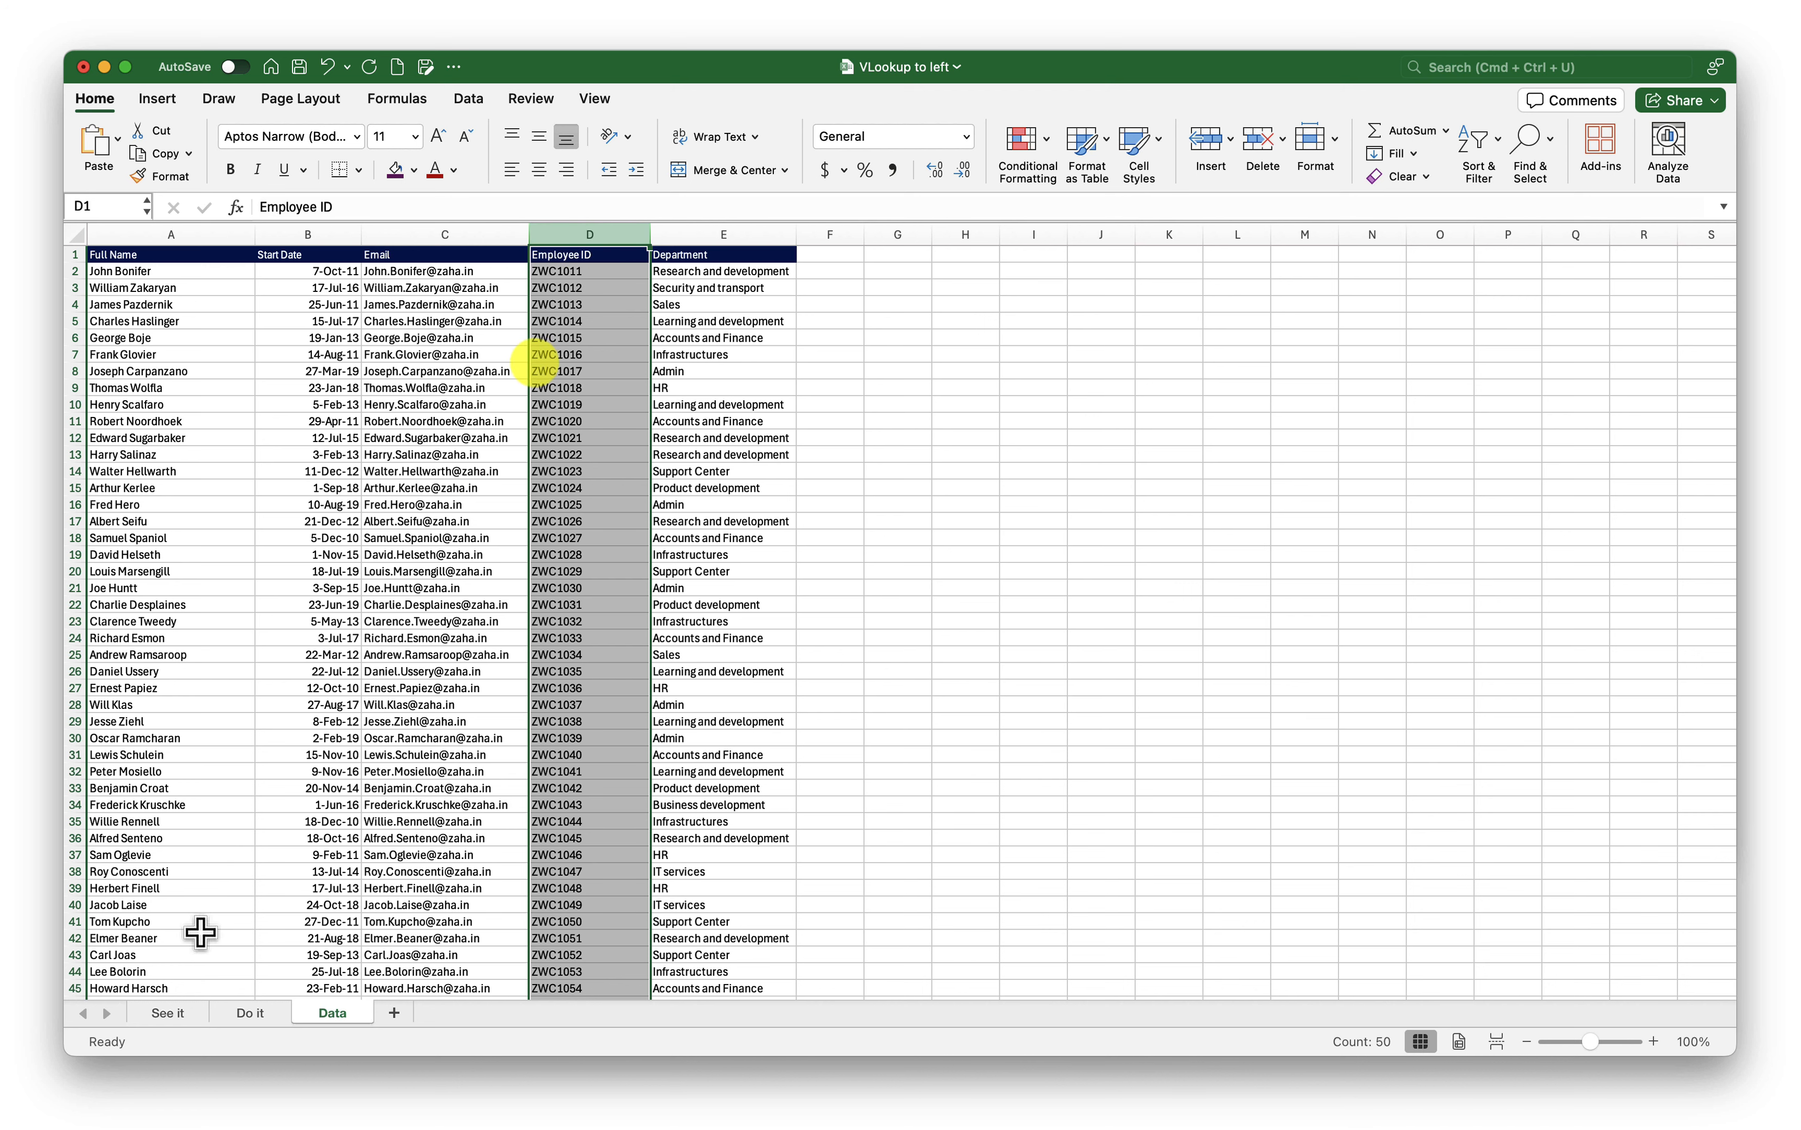
pyautogui.click(169, 1014)
pyautogui.click(375, 370)
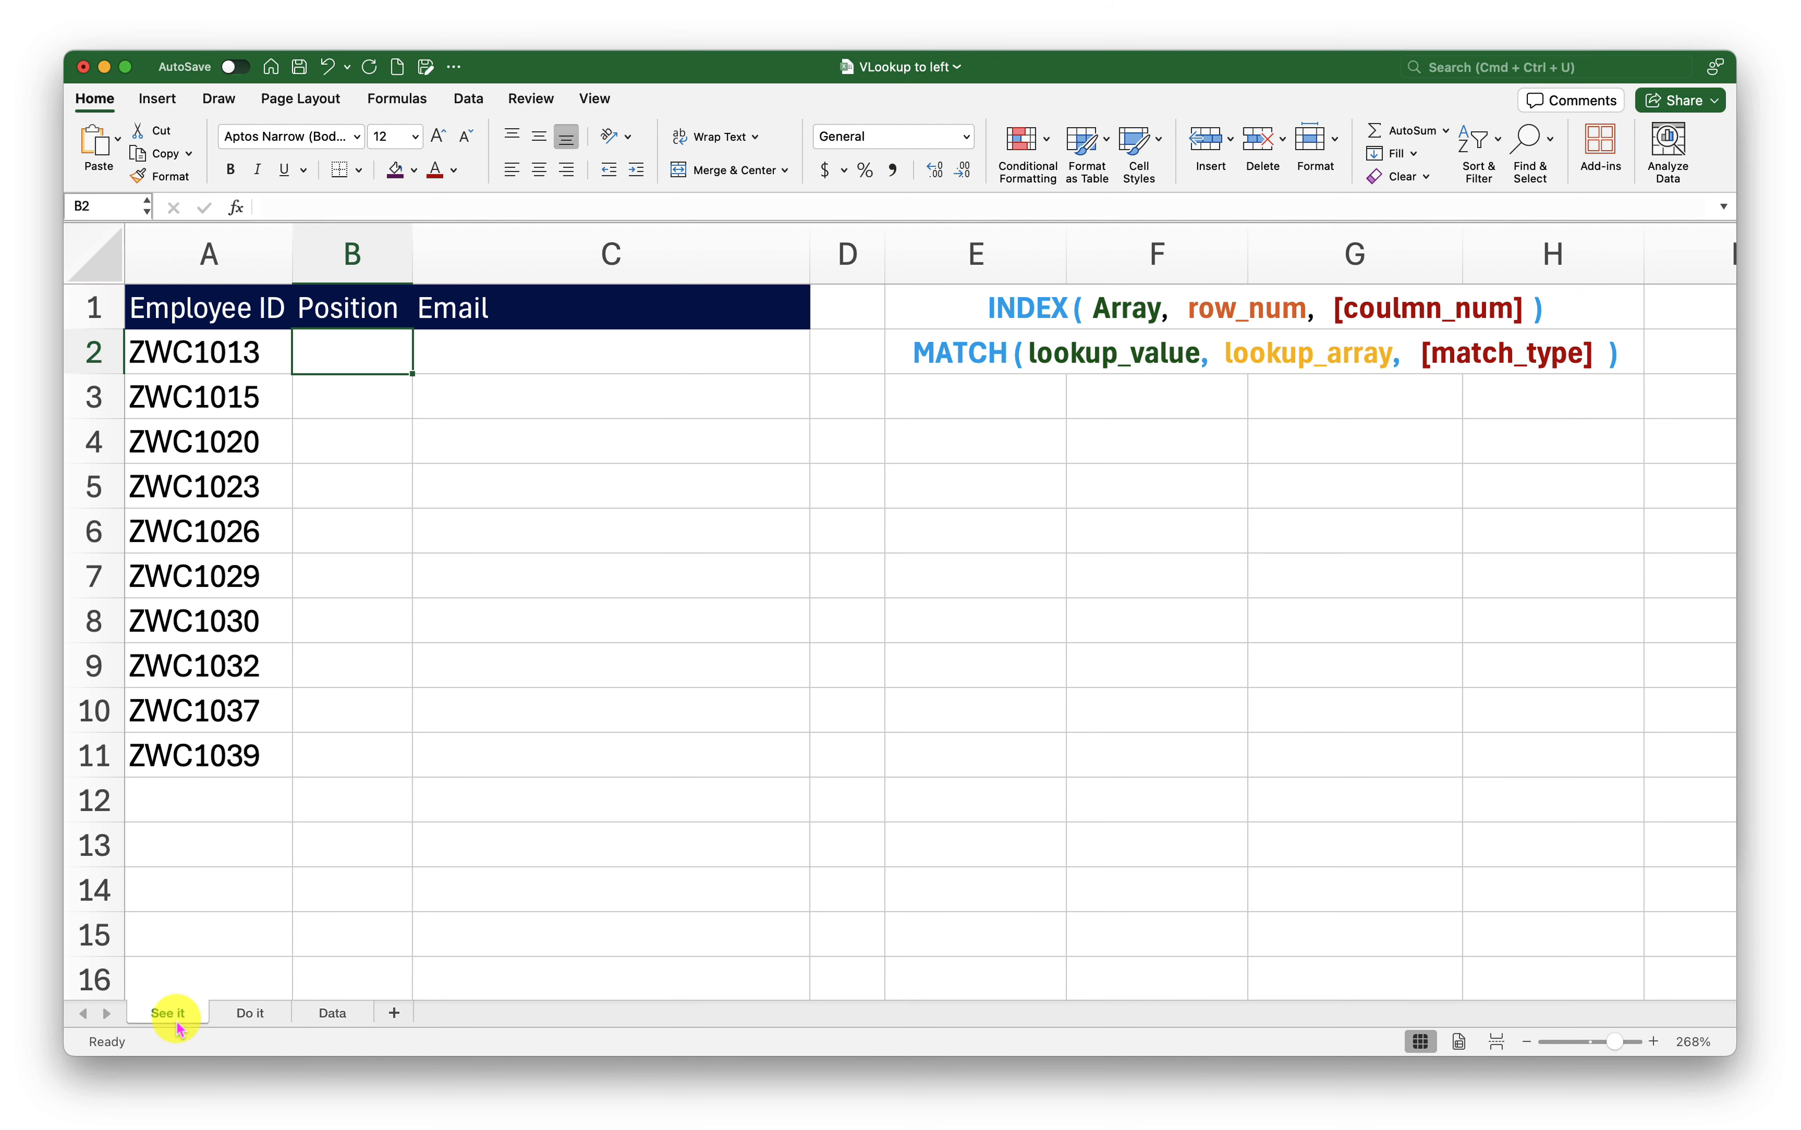
pyautogui.hotkey('ctrl', 'pagedown')
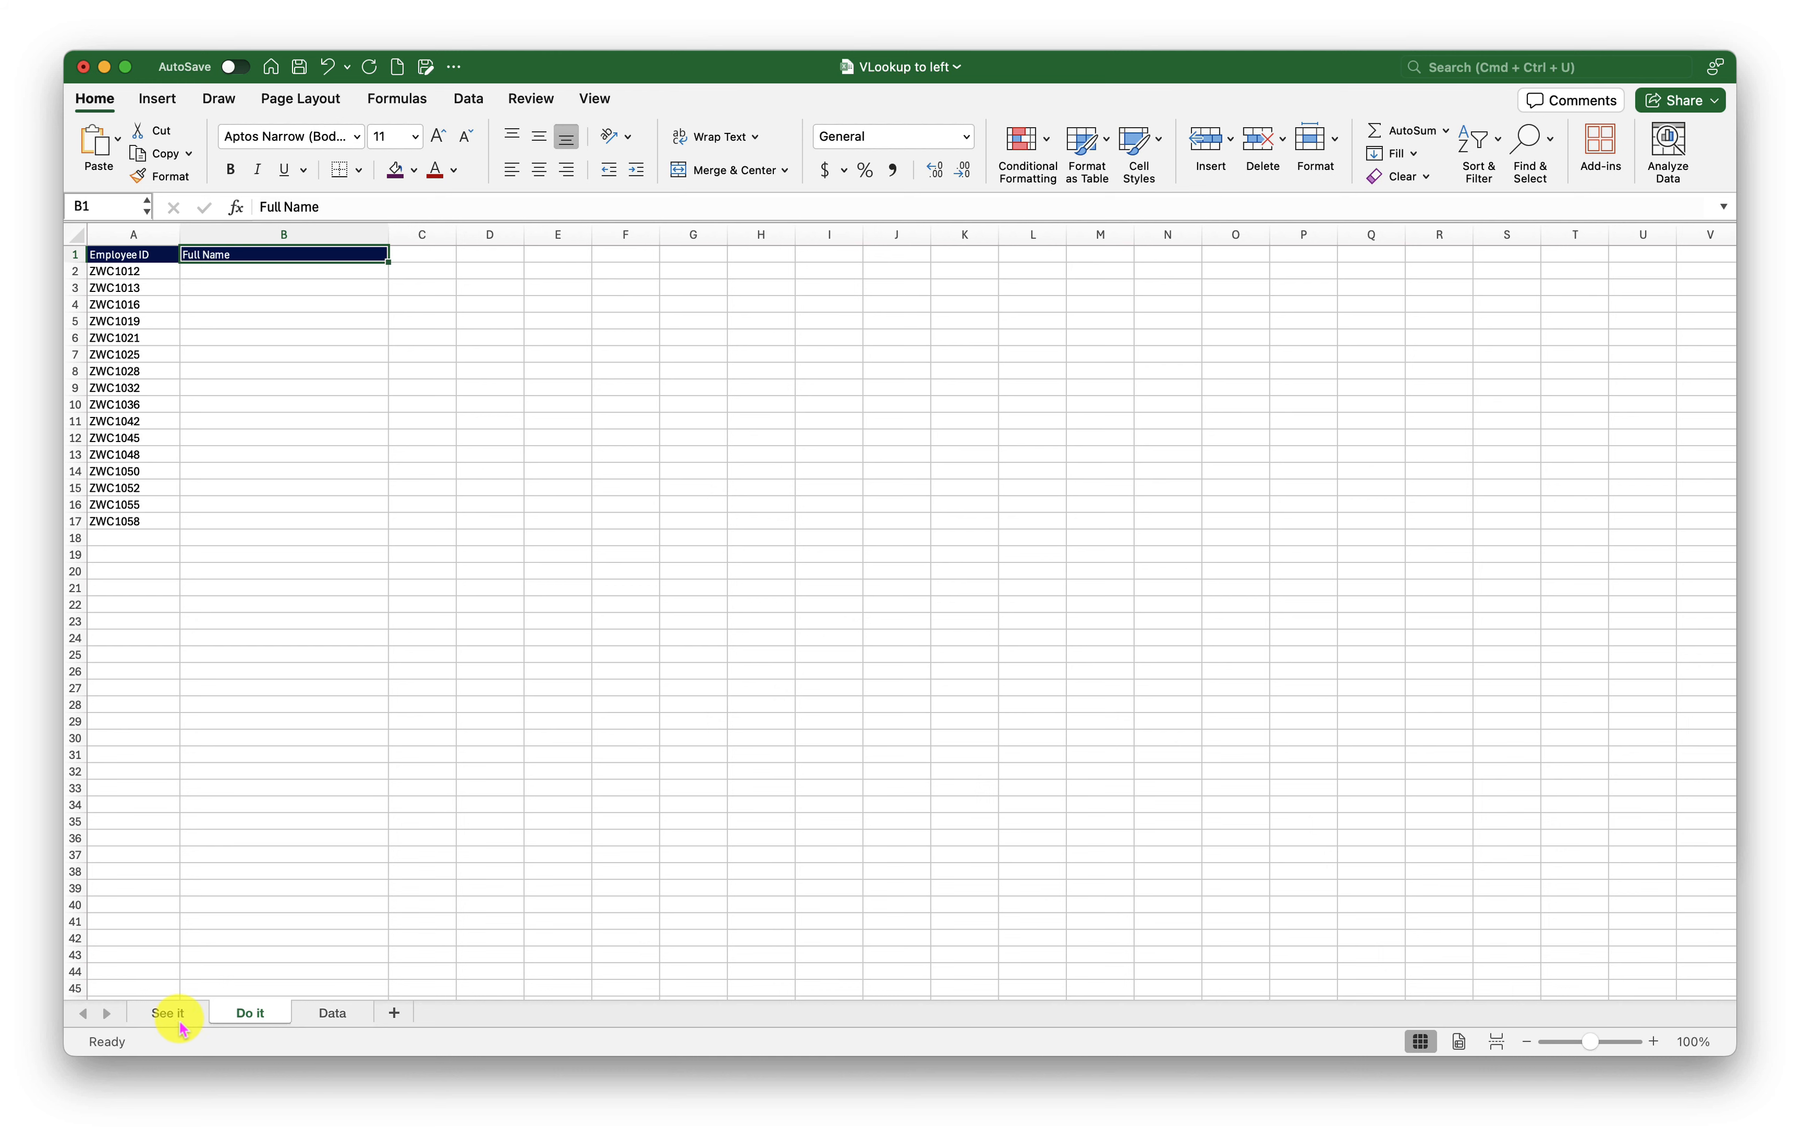
pyautogui.click(328, 1015)
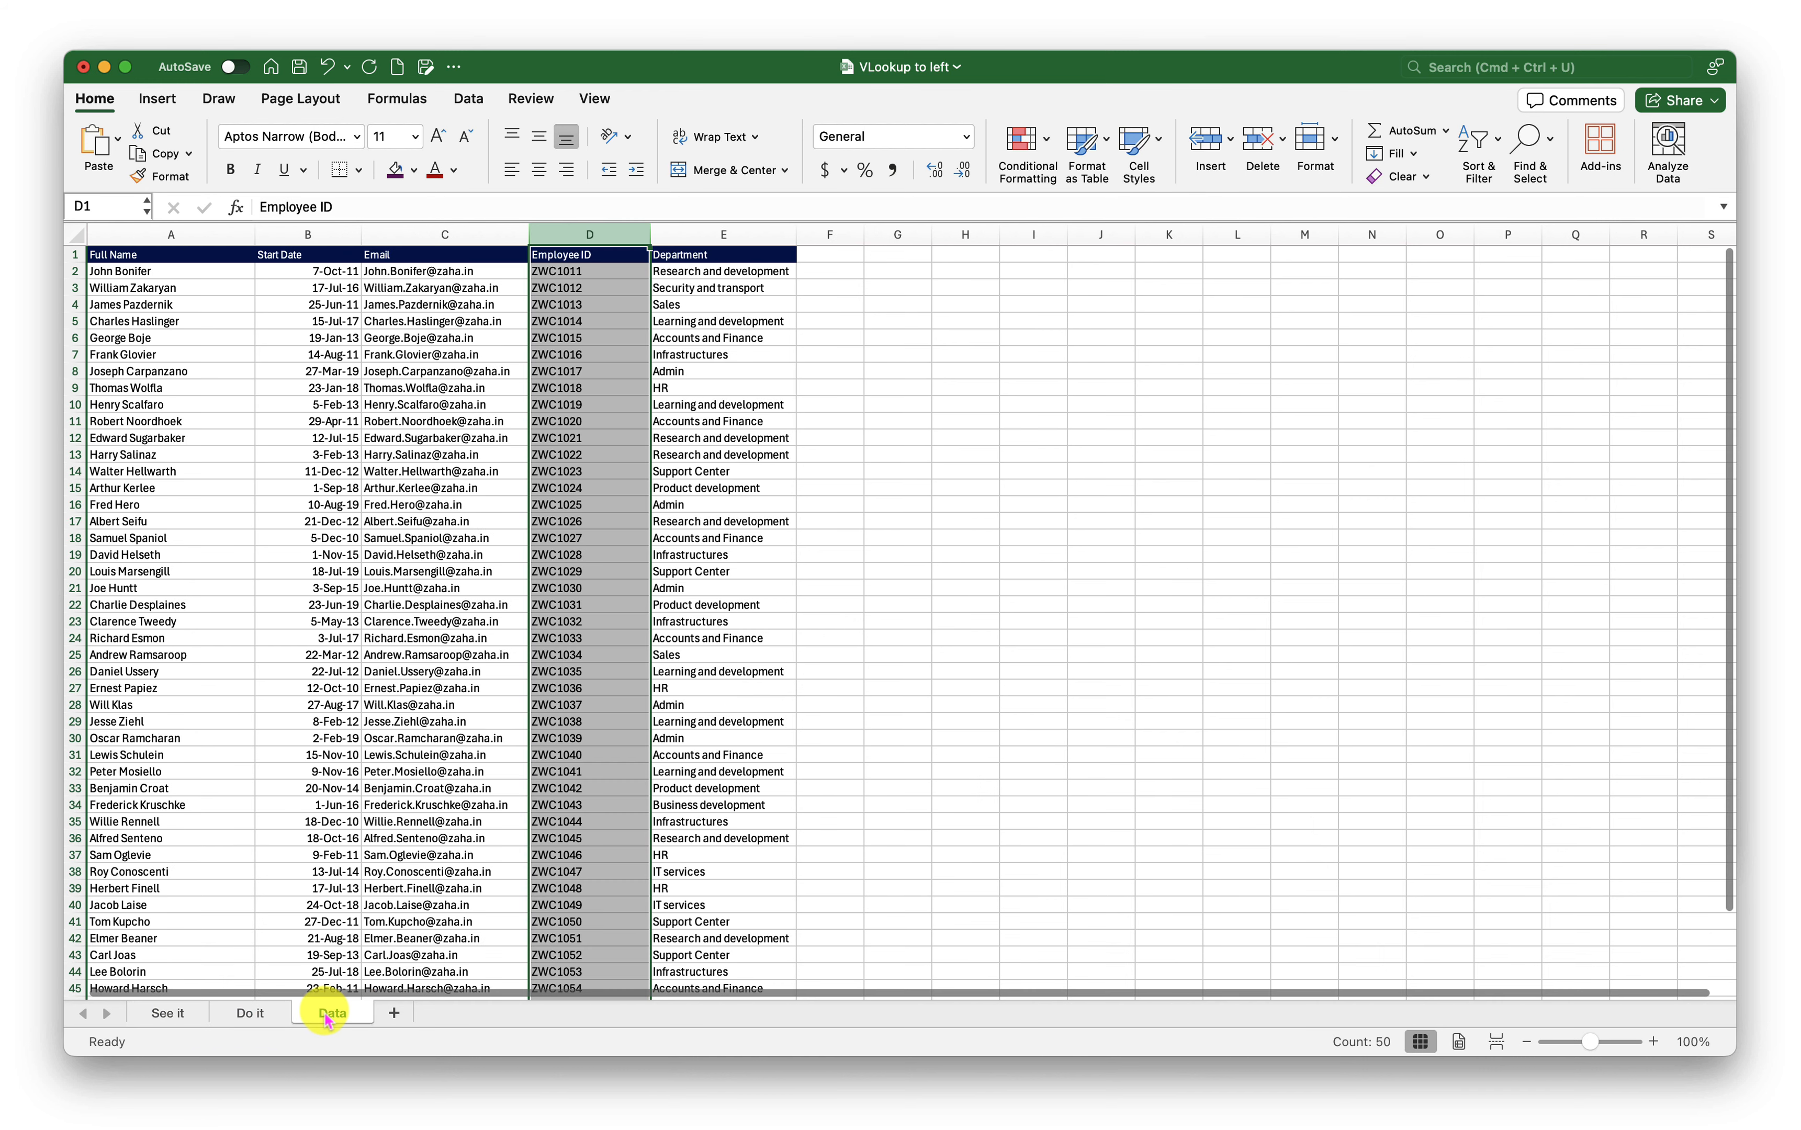
pyautogui.click(583, 417)
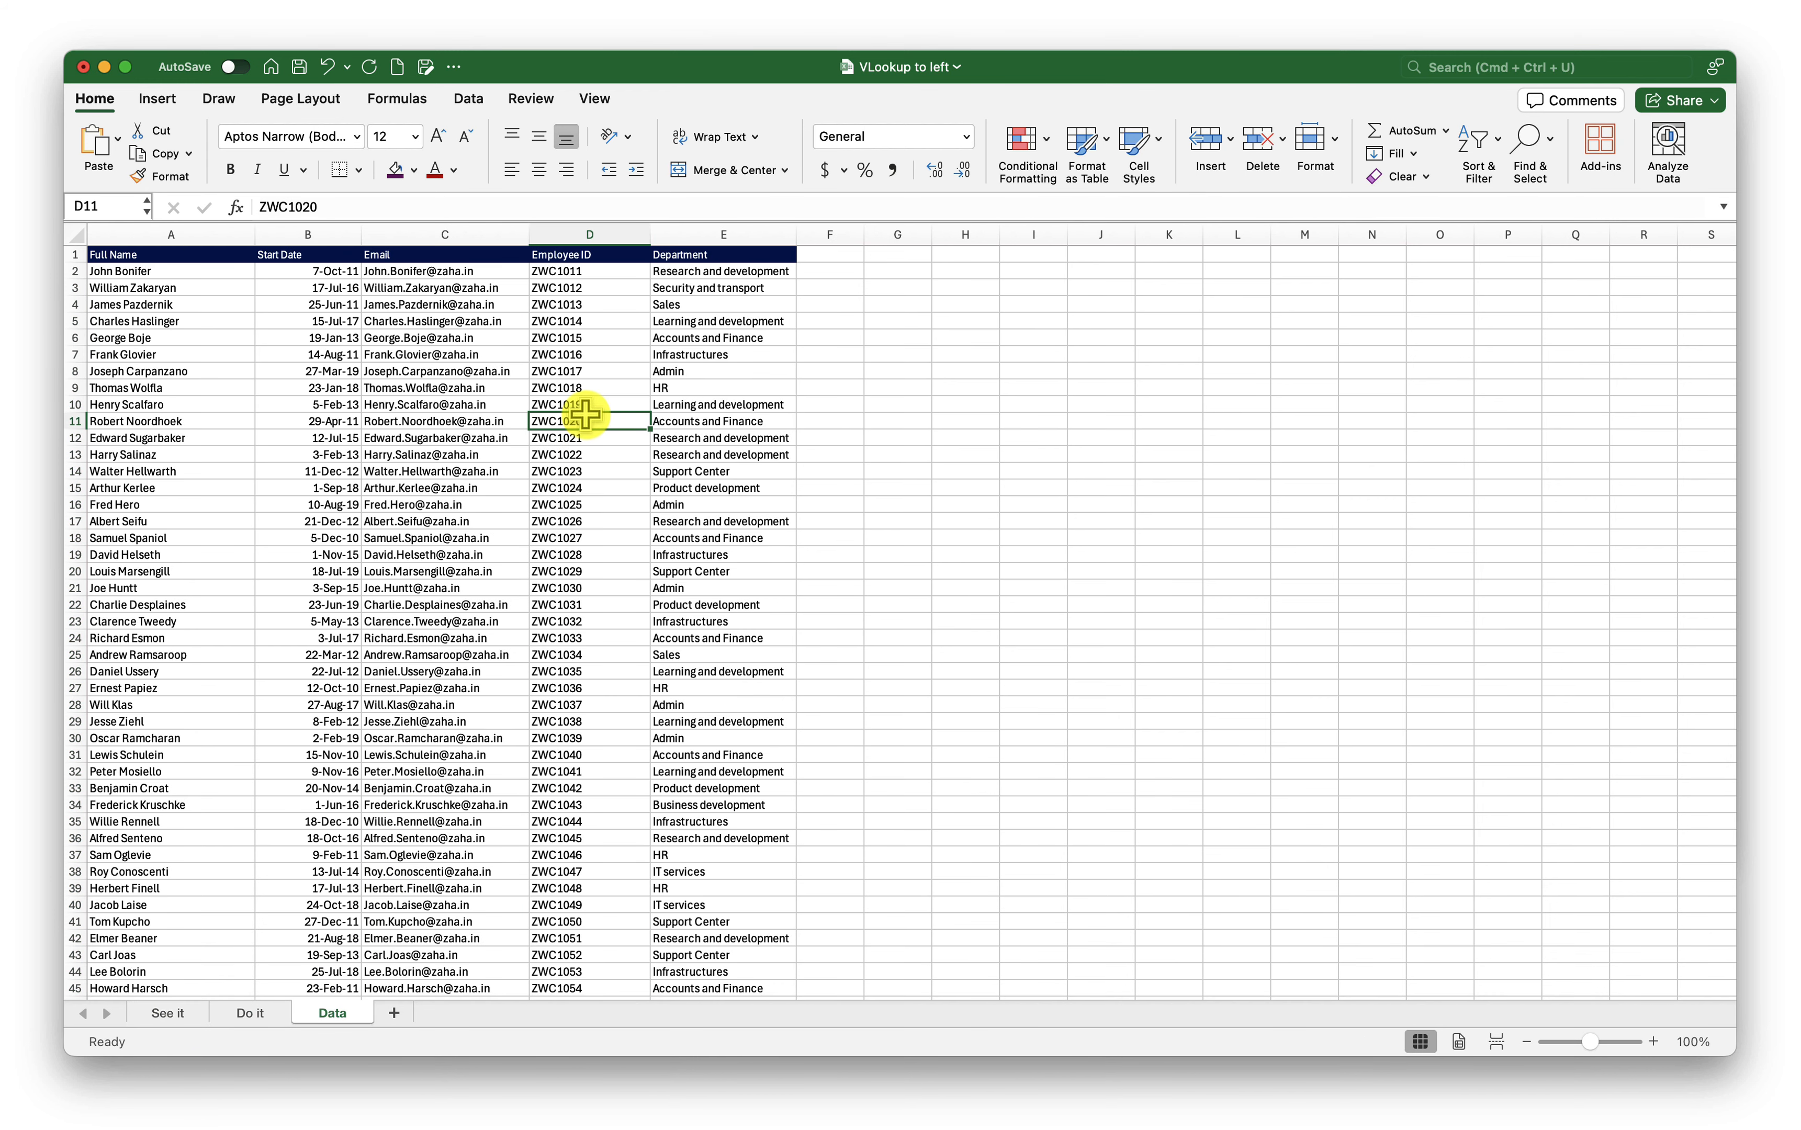
# - Compare the employee ID in A2 of the See it sheet with its Data sheet entry, and review the INDEX syntax in E1
pyautogui.click(169, 1013)
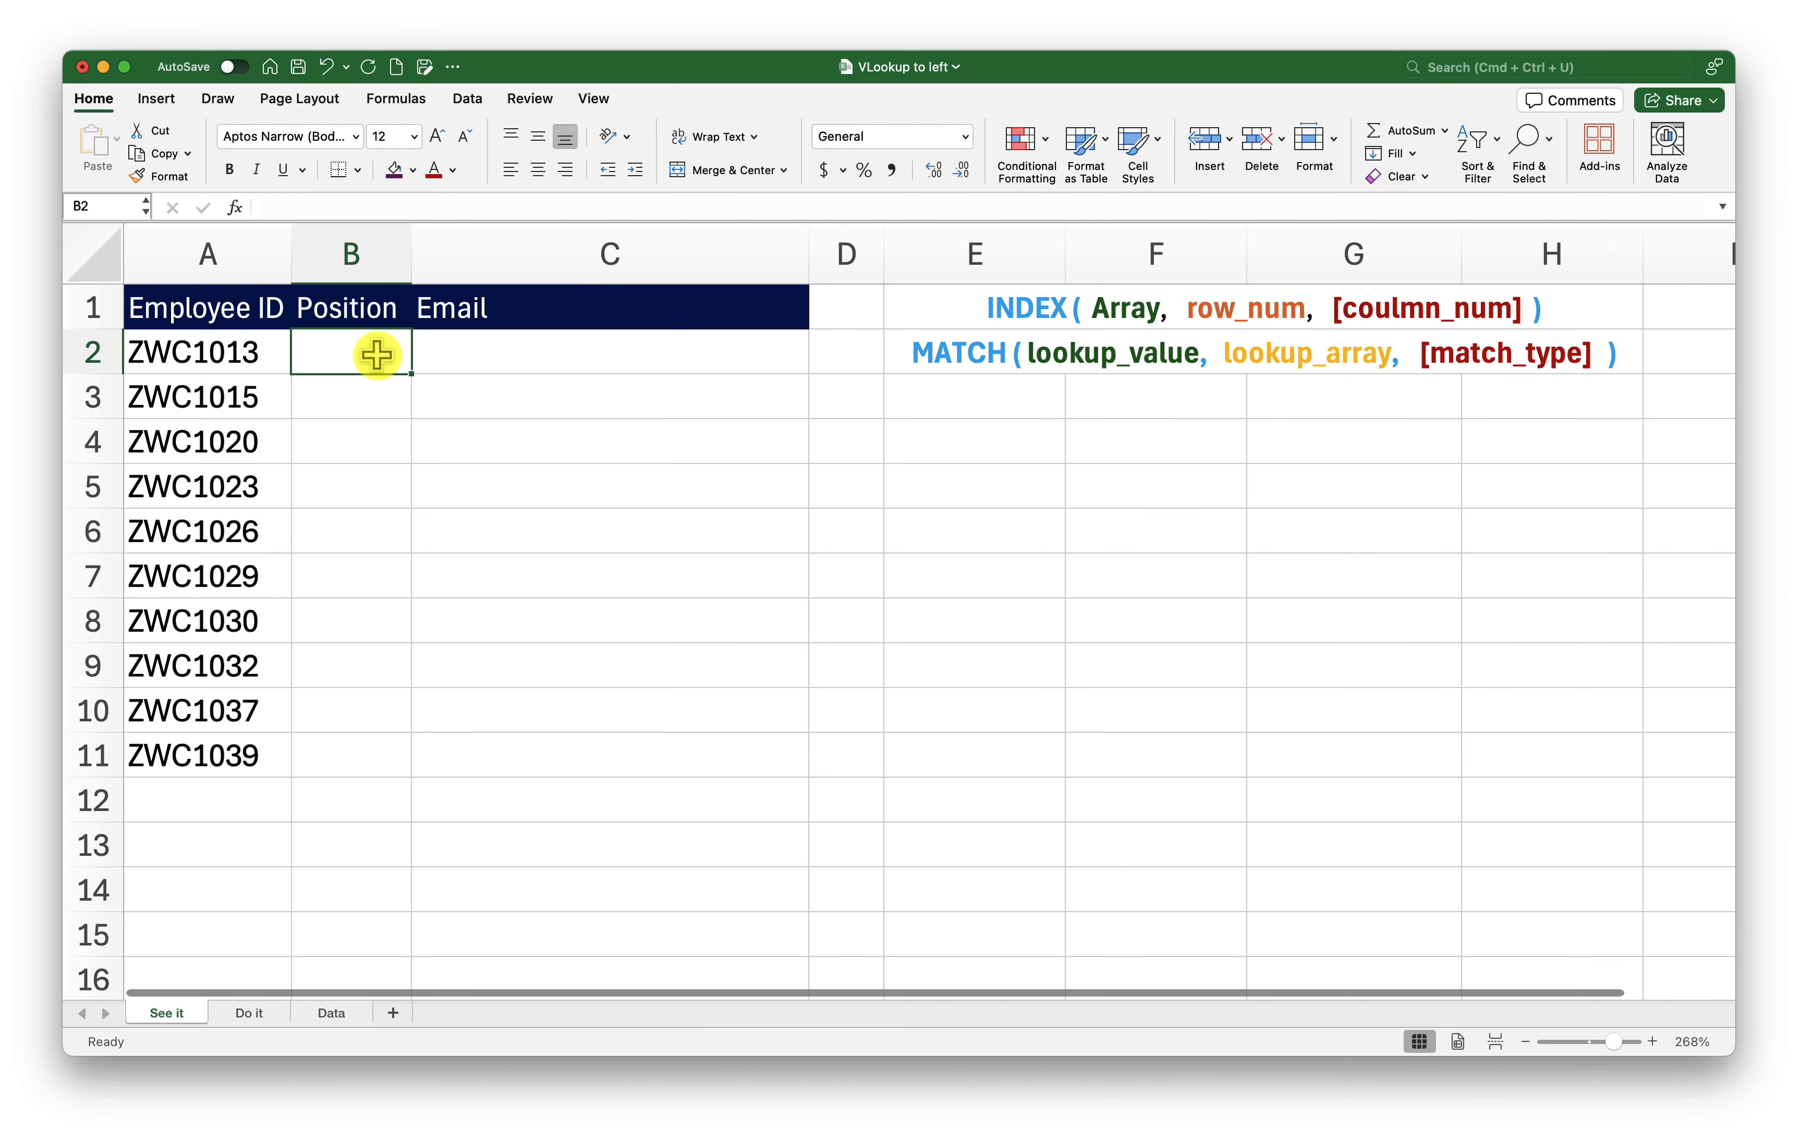
pyautogui.click(243, 355)
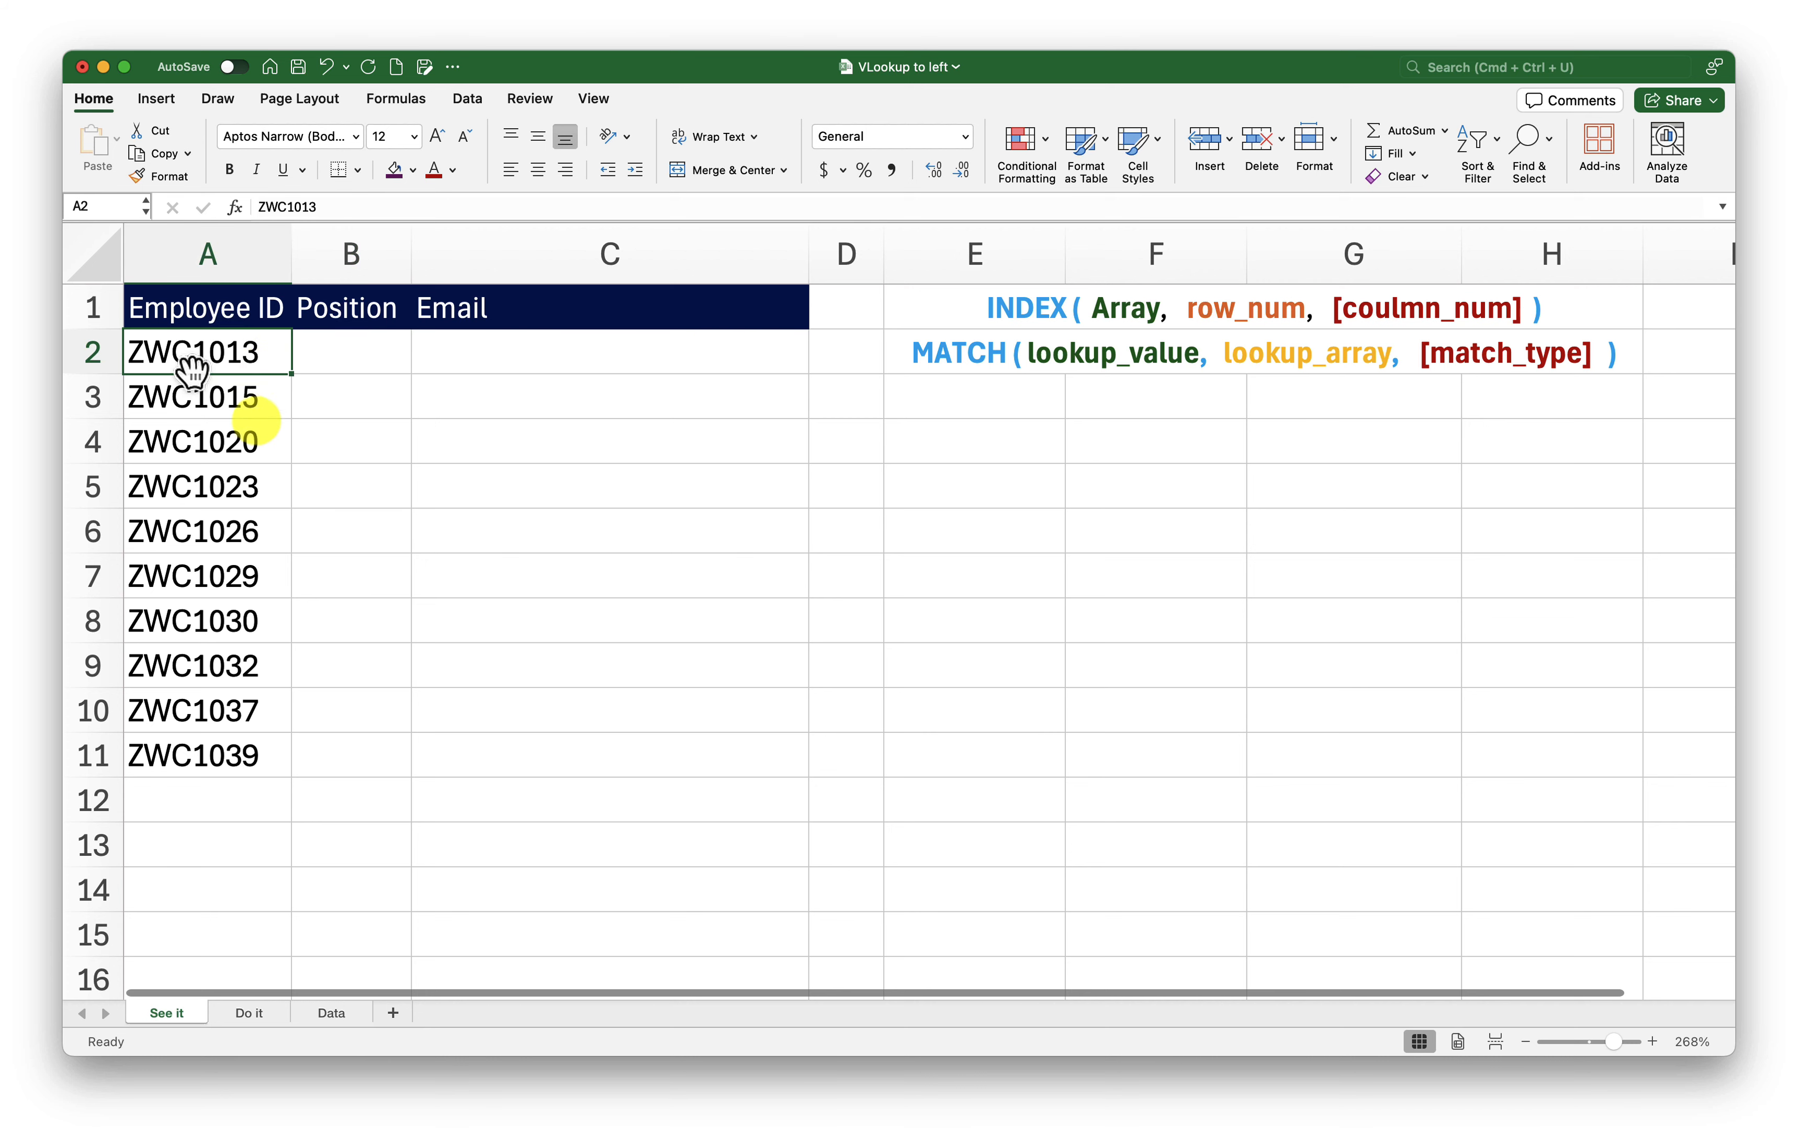
pyautogui.click(311, 1022)
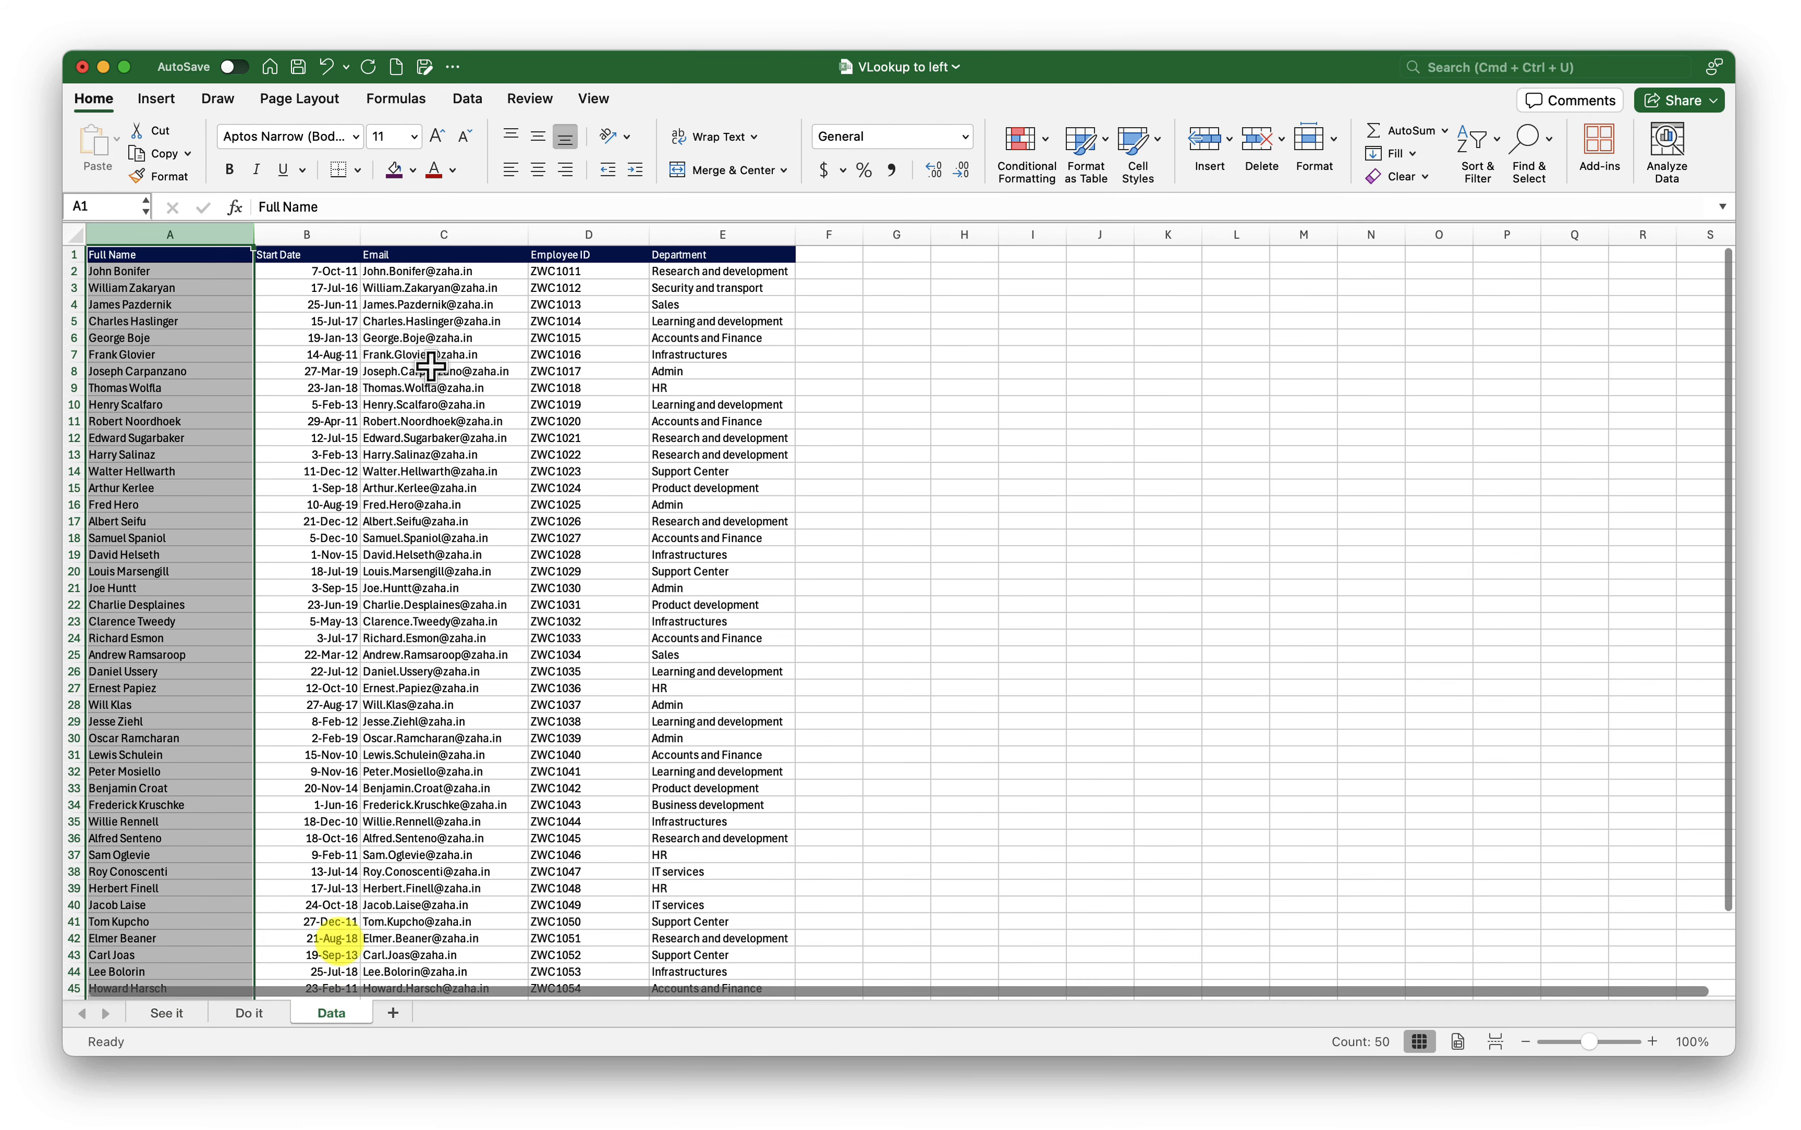
pyautogui.click(581, 306)
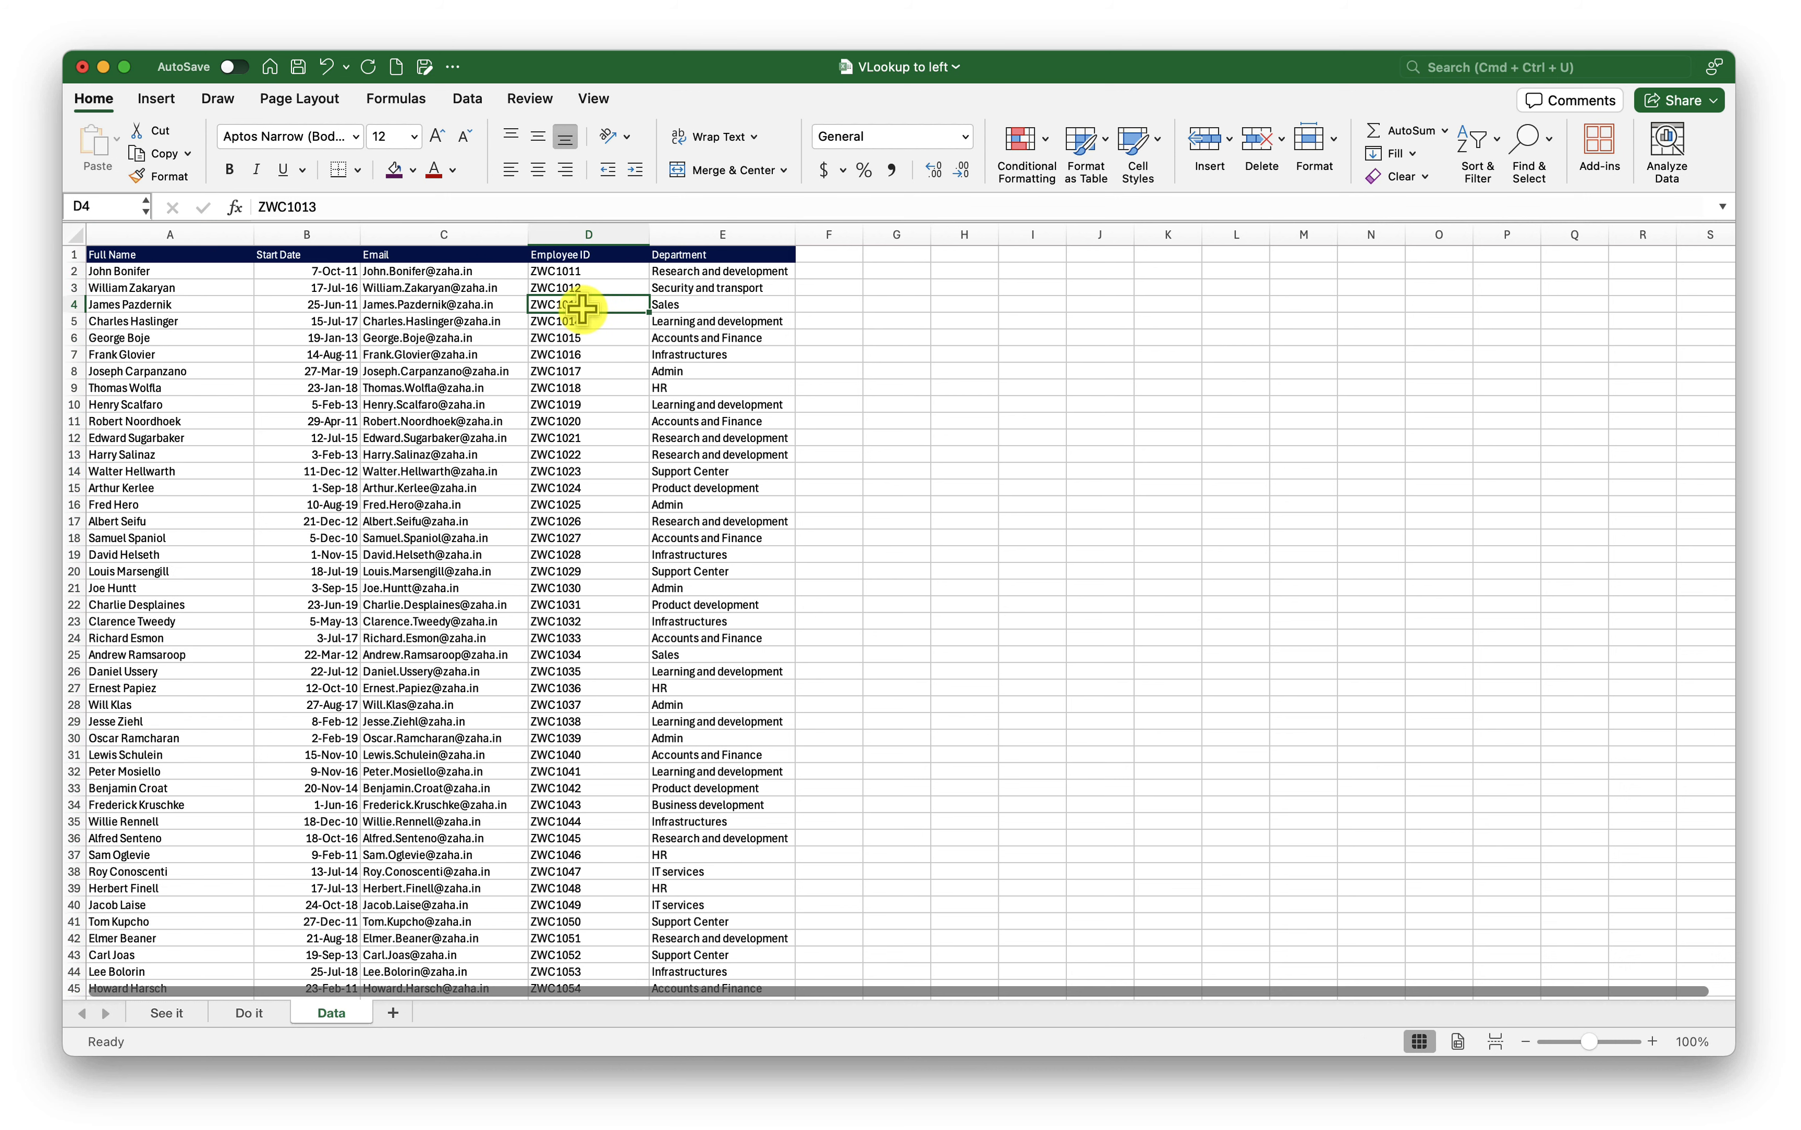
pyautogui.click(151, 1014)
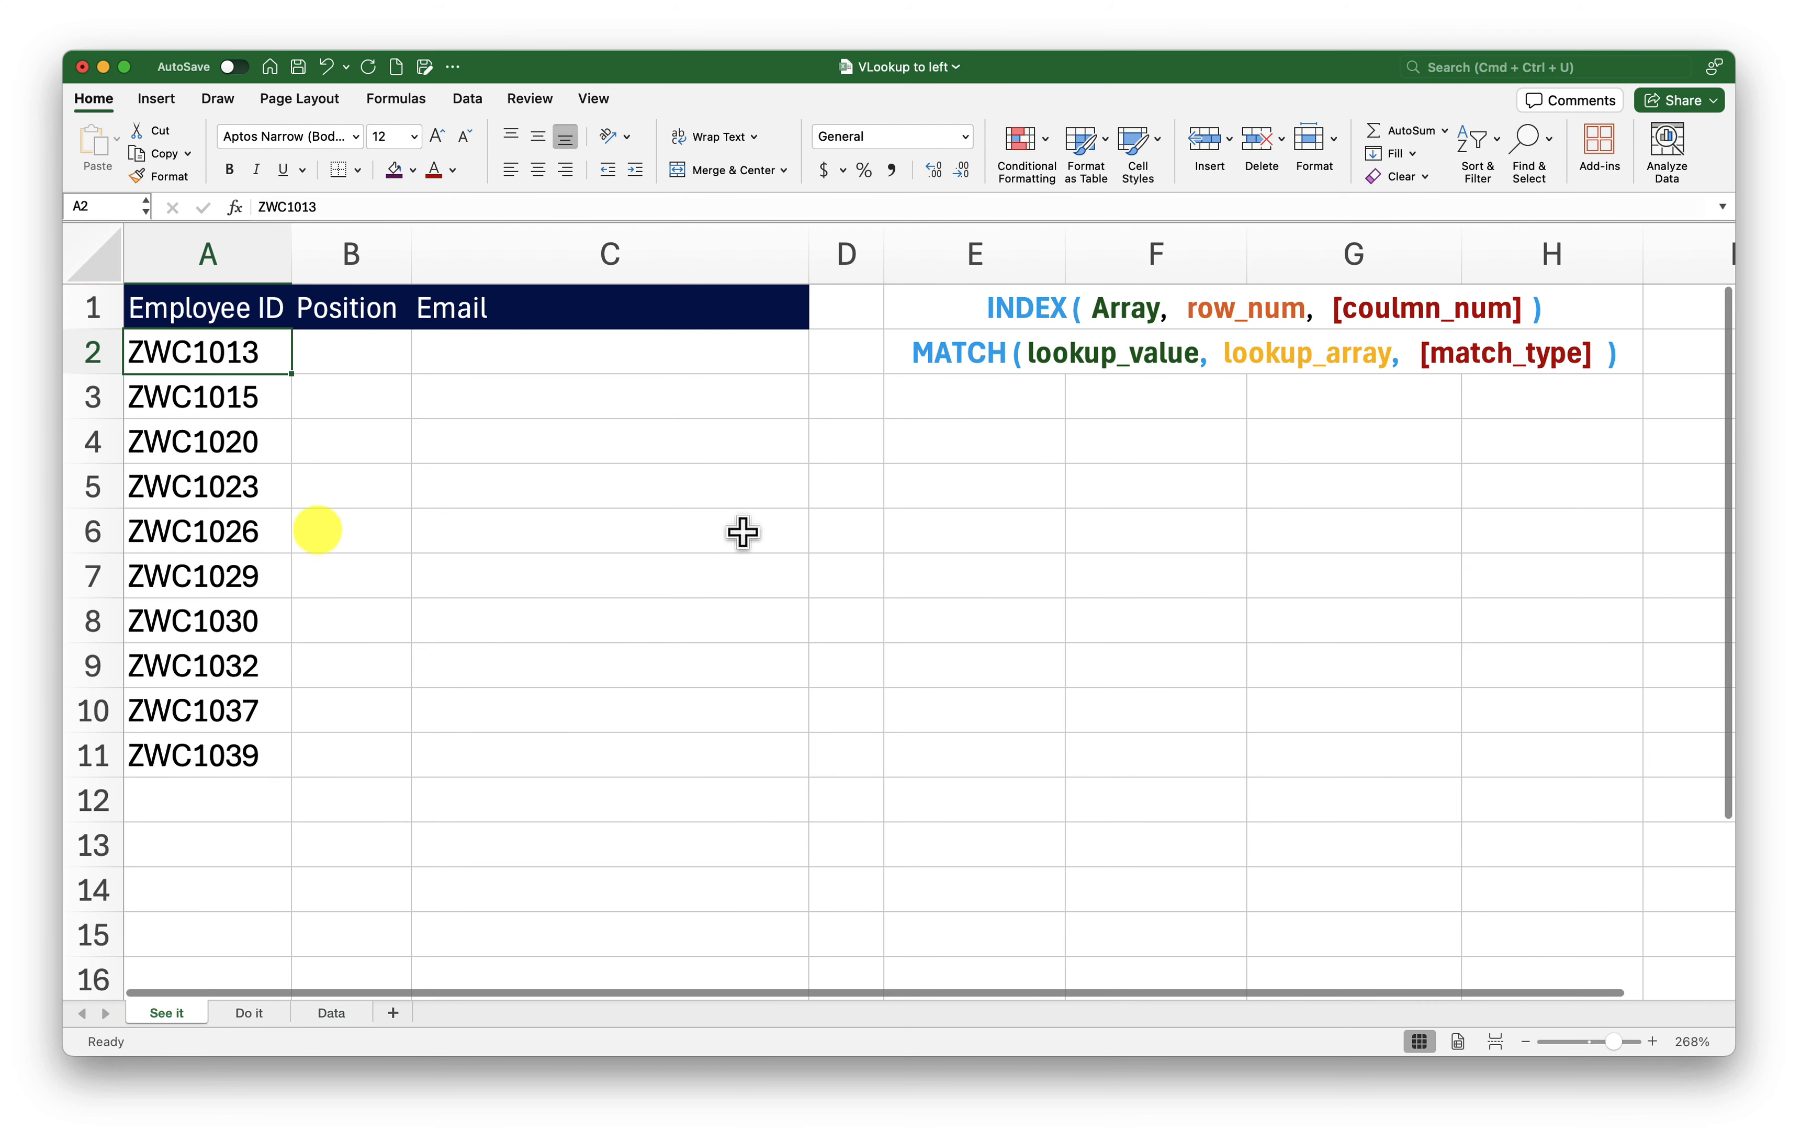
pyautogui.click(378, 355)
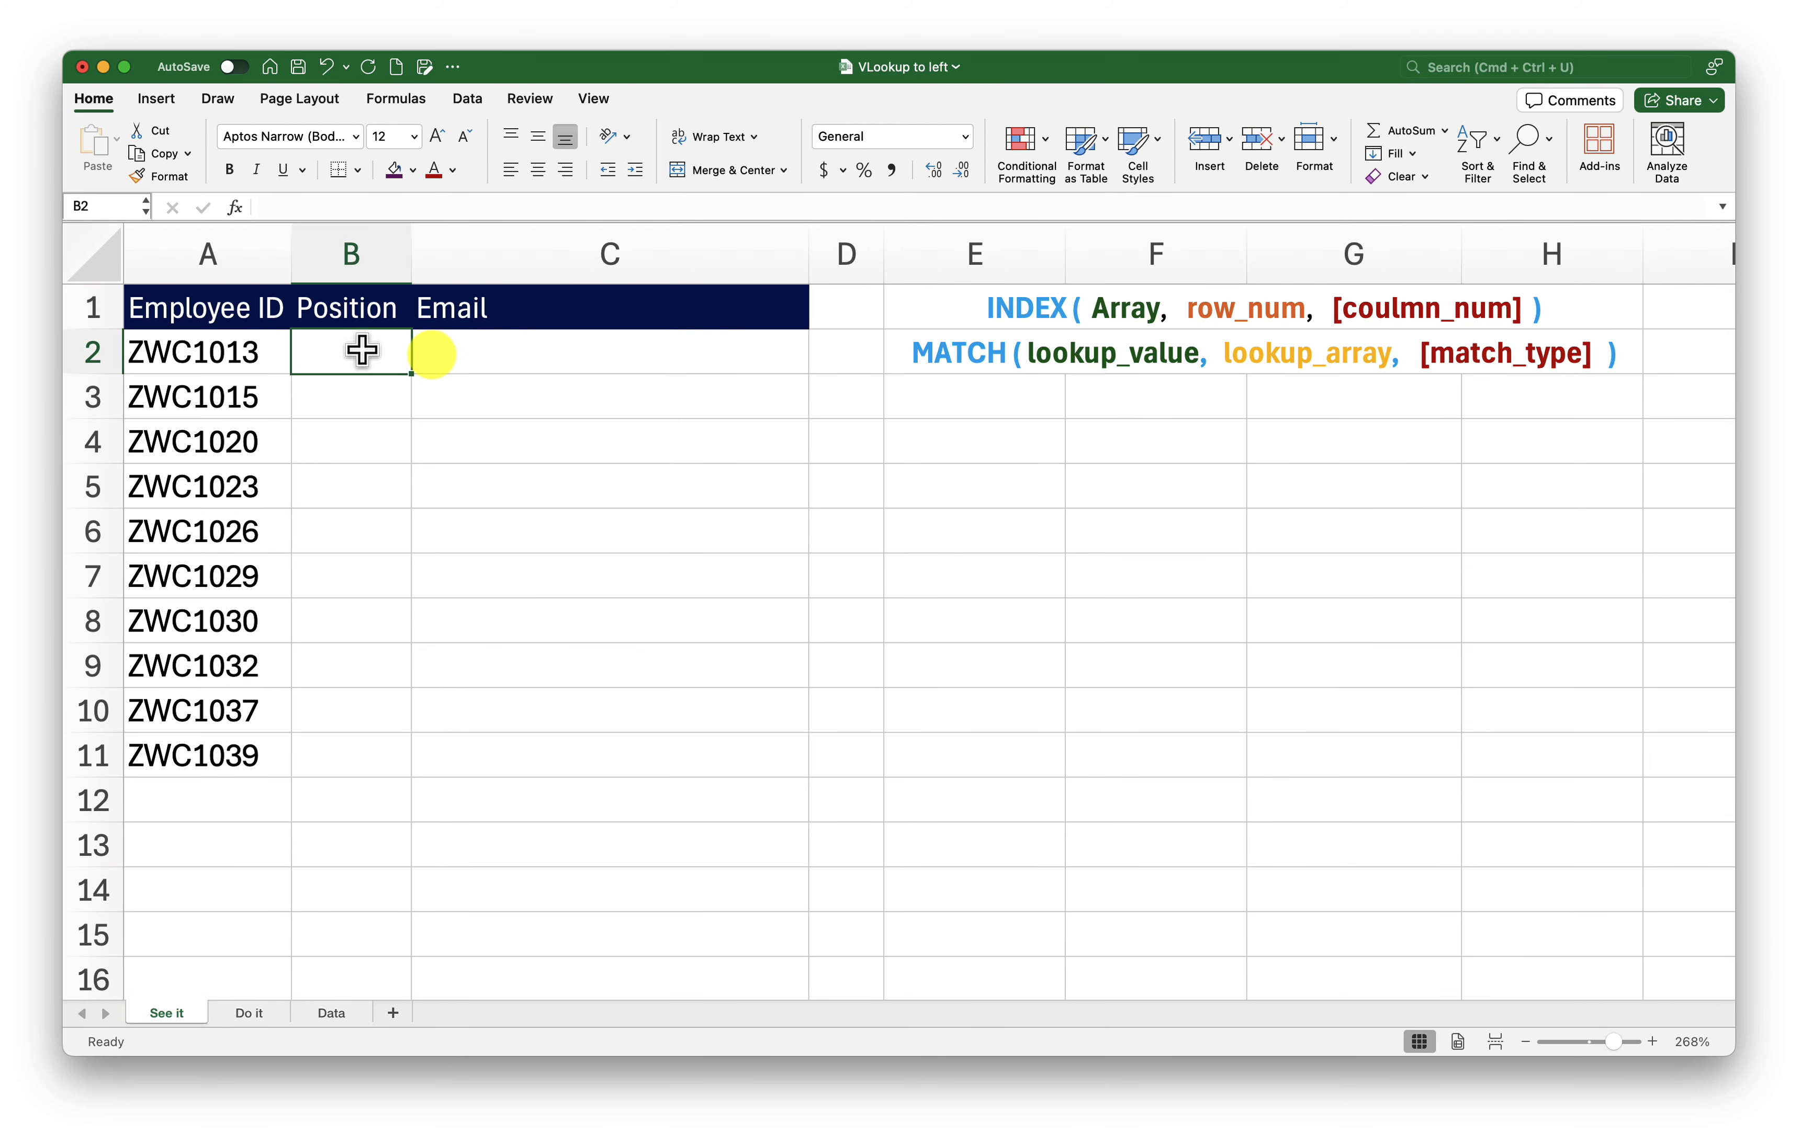
pyautogui.moveTo(222, 351)
pyautogui.mouseDown()
pyautogui.moveTo(234, 421)
pyautogui.moveTo(229, 366)
pyautogui.mouseUp()
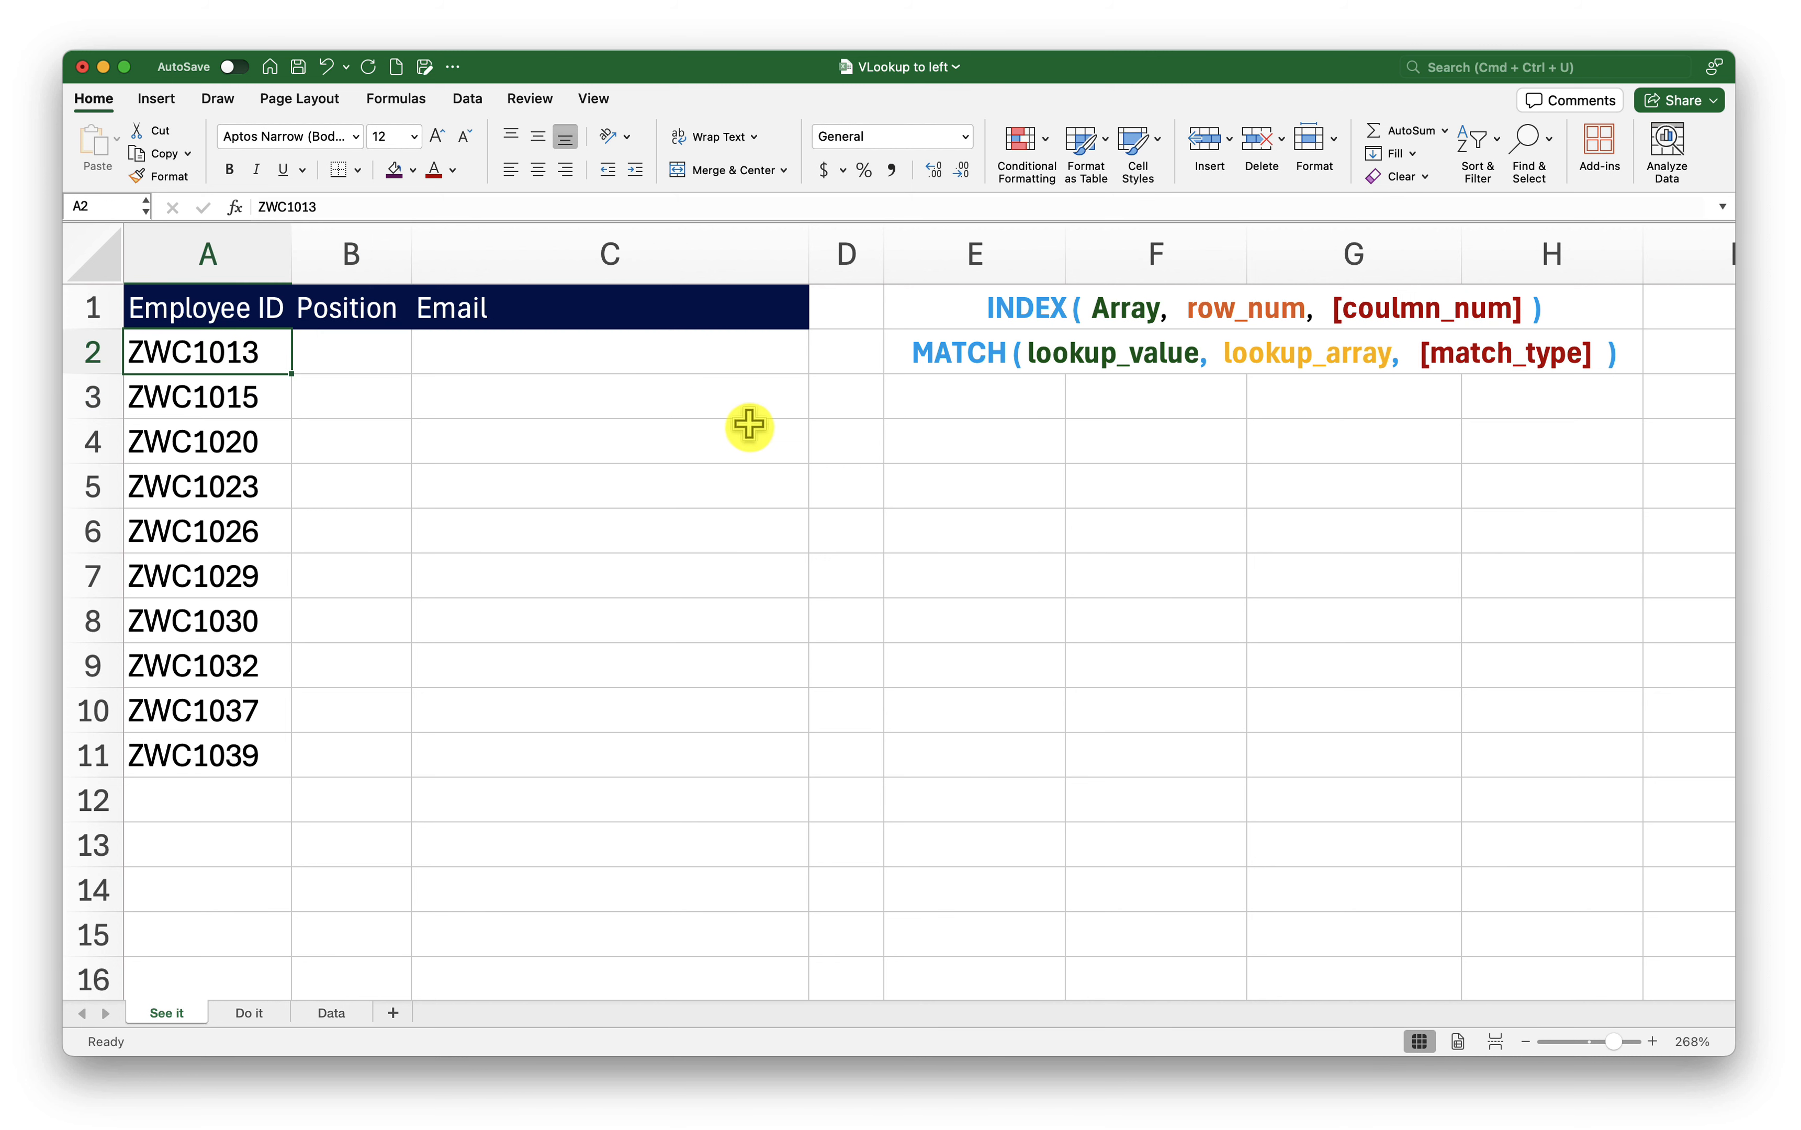
pyautogui.click(1194, 311)
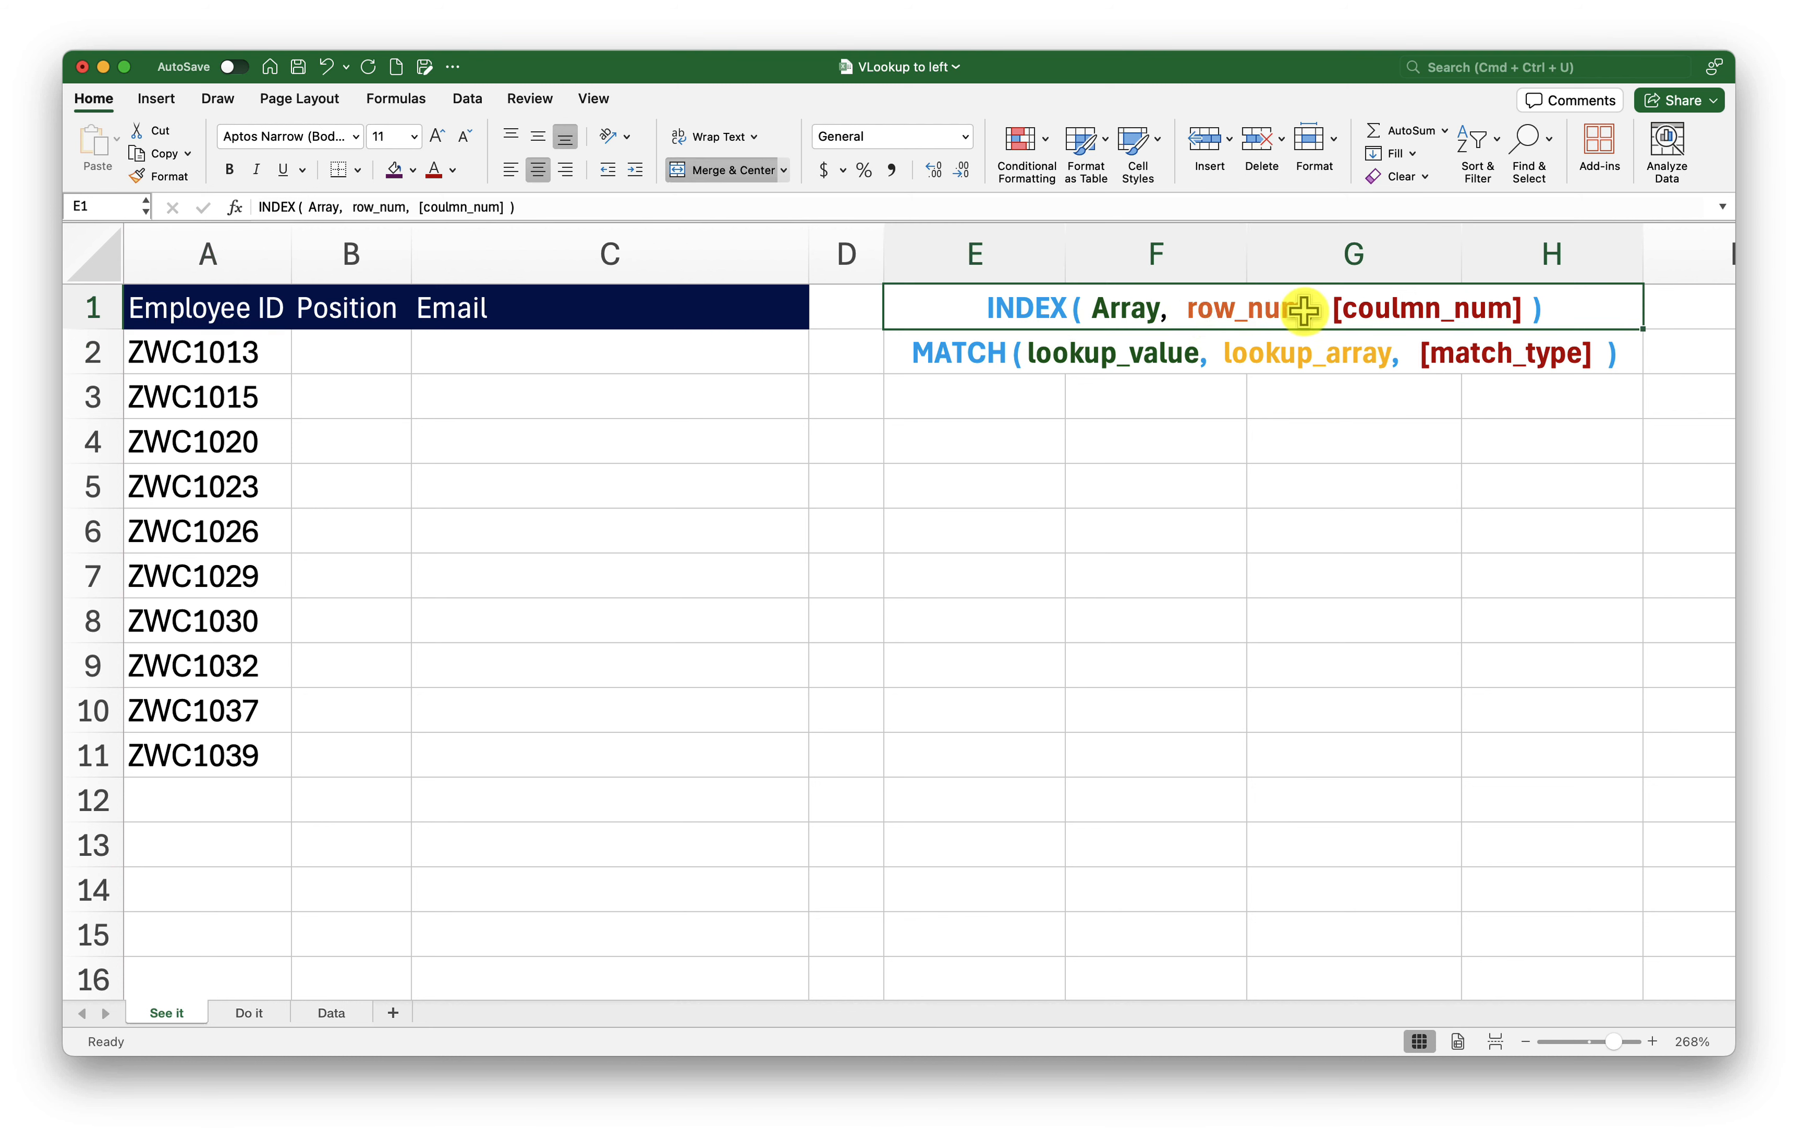
# - Enter =MATCH(A2, Data!D:D, 0) in cell B2 of the See it sheet to find the employee ID's position
pyautogui.click(359, 360)
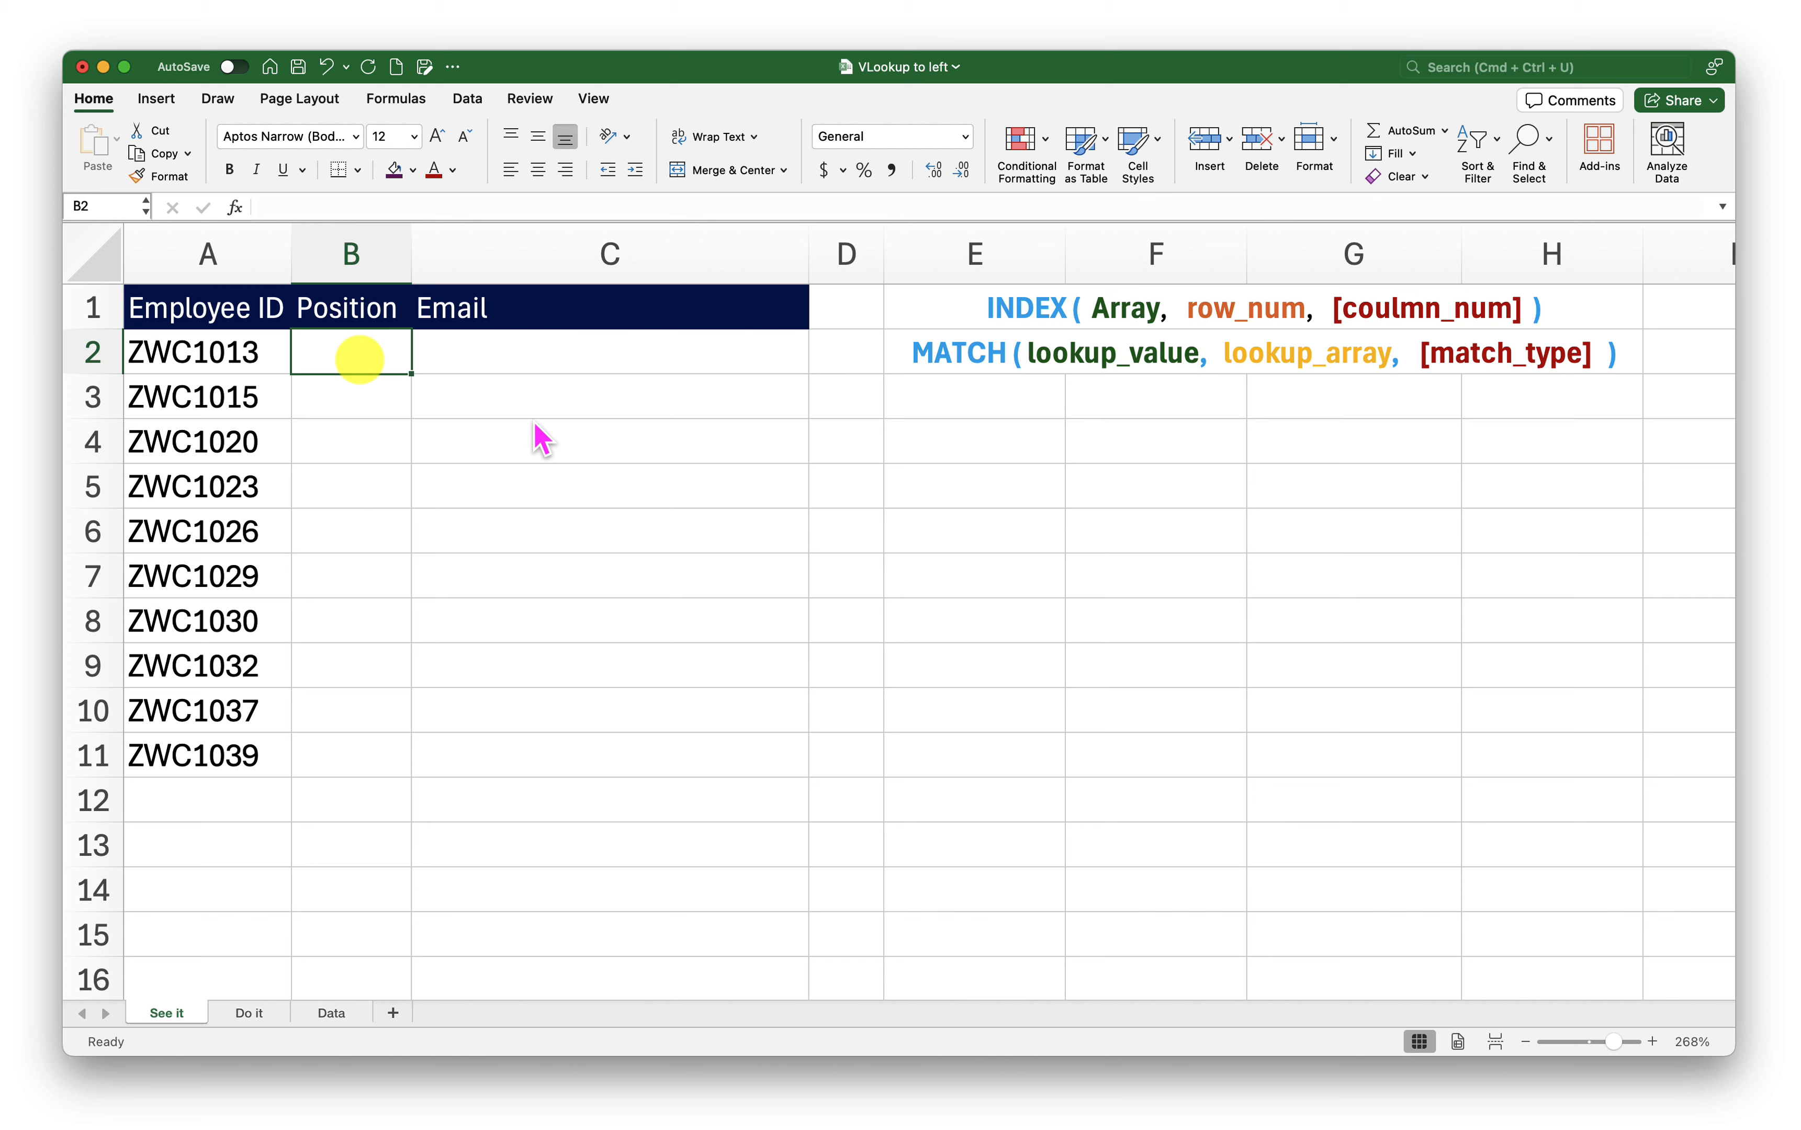
pyautogui.write('=')
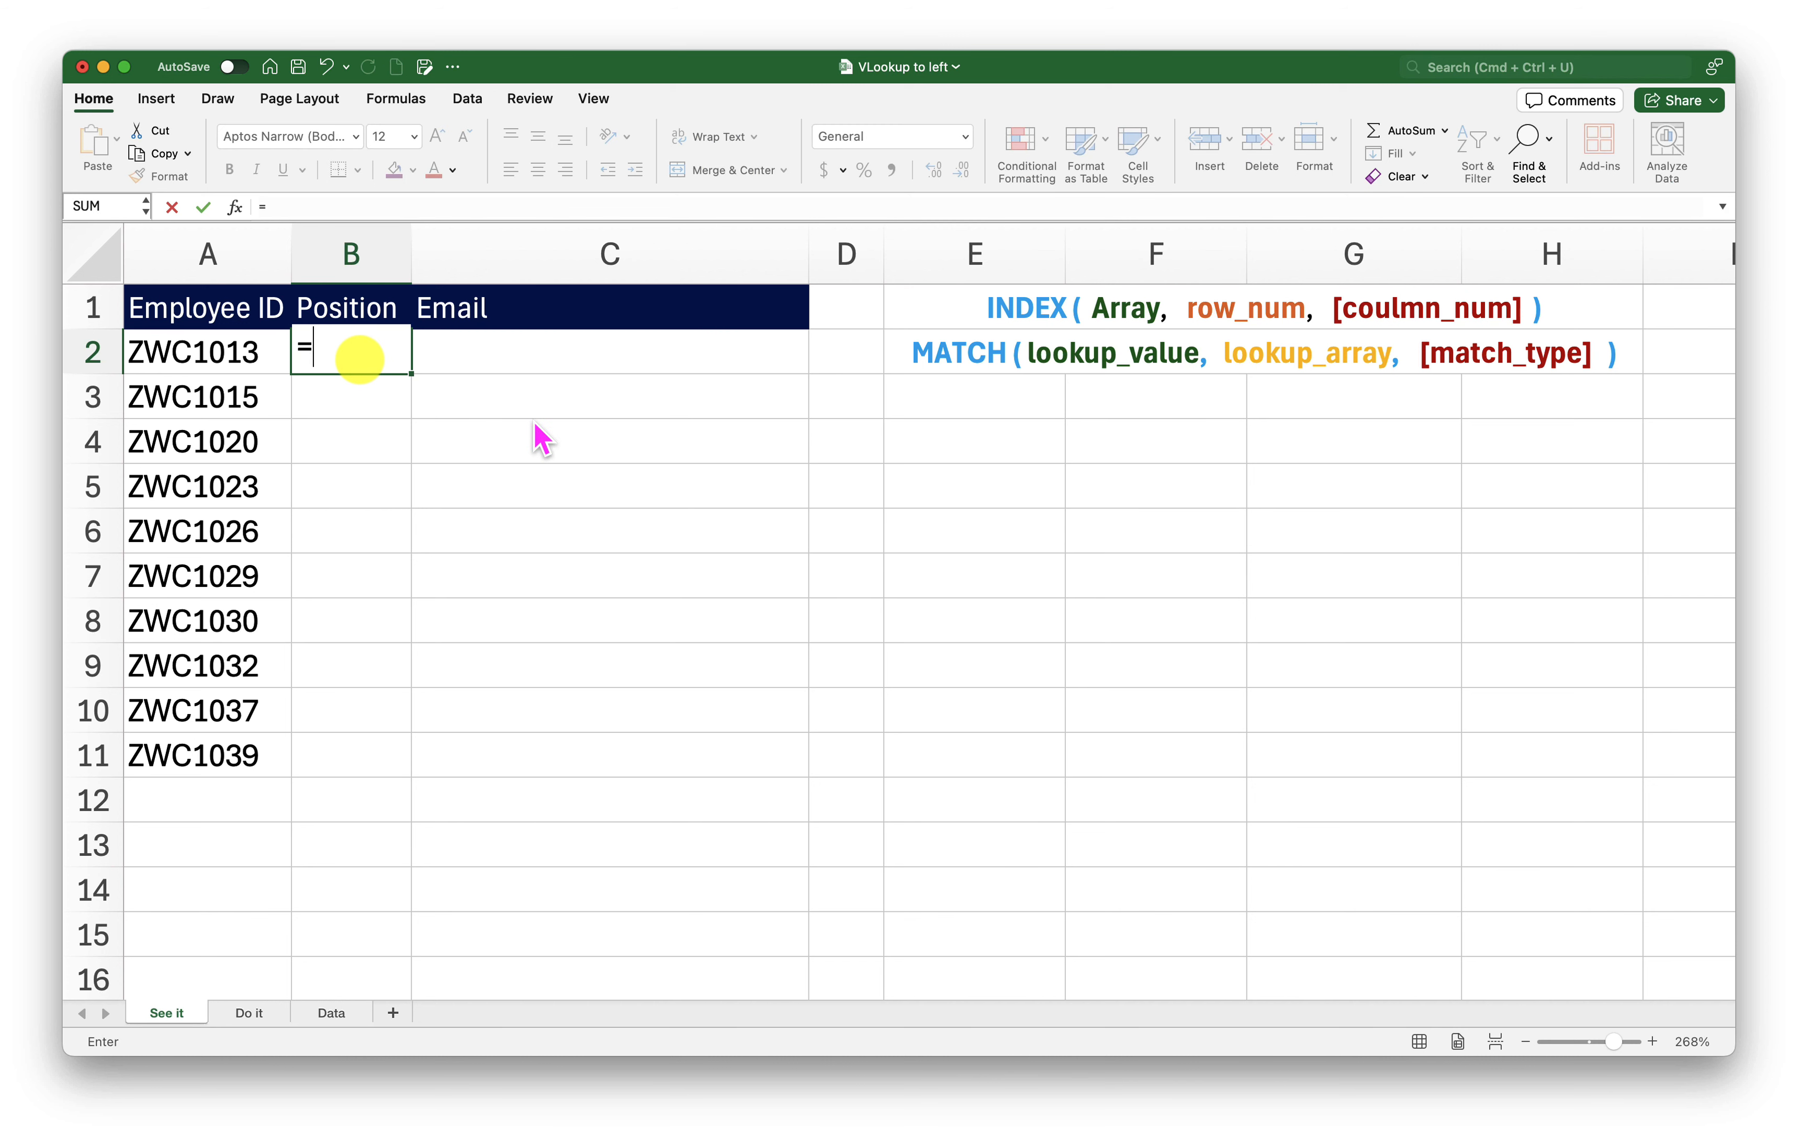
pyautogui.write('mat')
pyautogui.press('Tab')
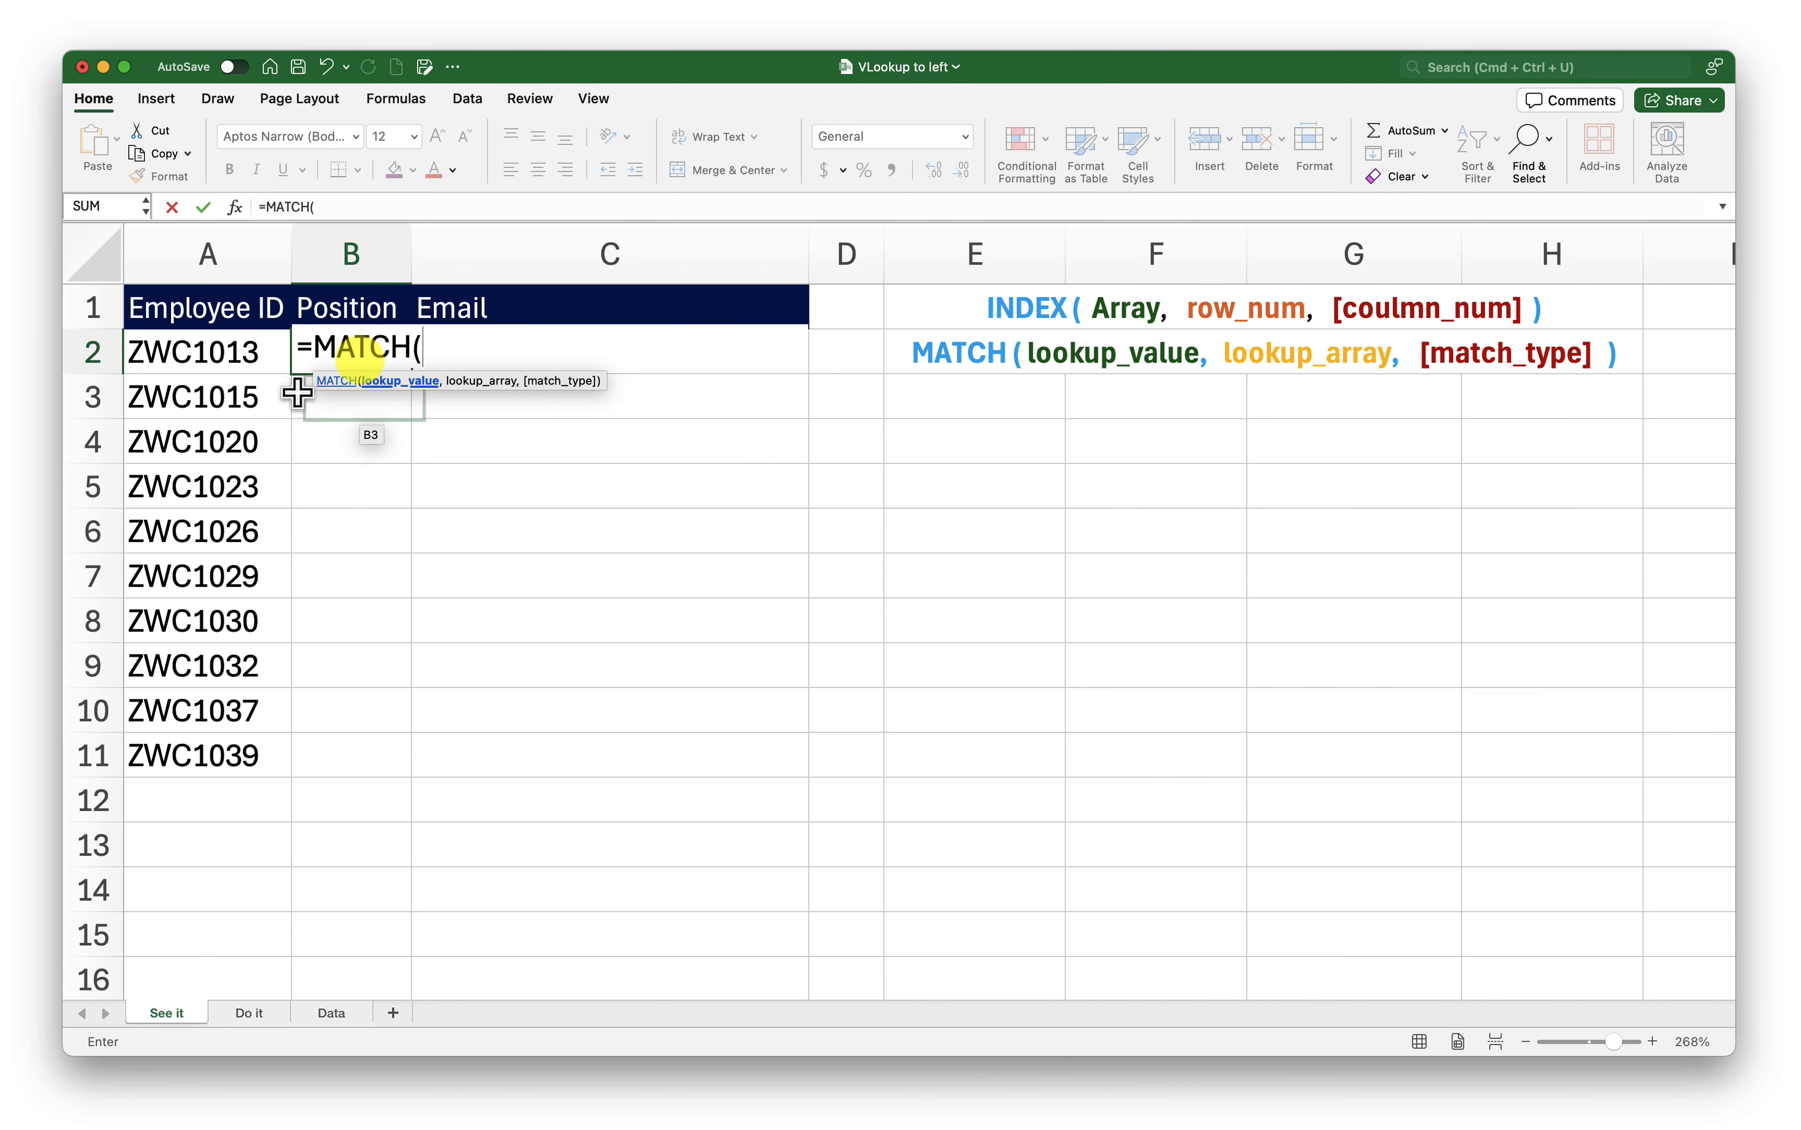
pyautogui.click(241, 359)
pyautogui.write(',')
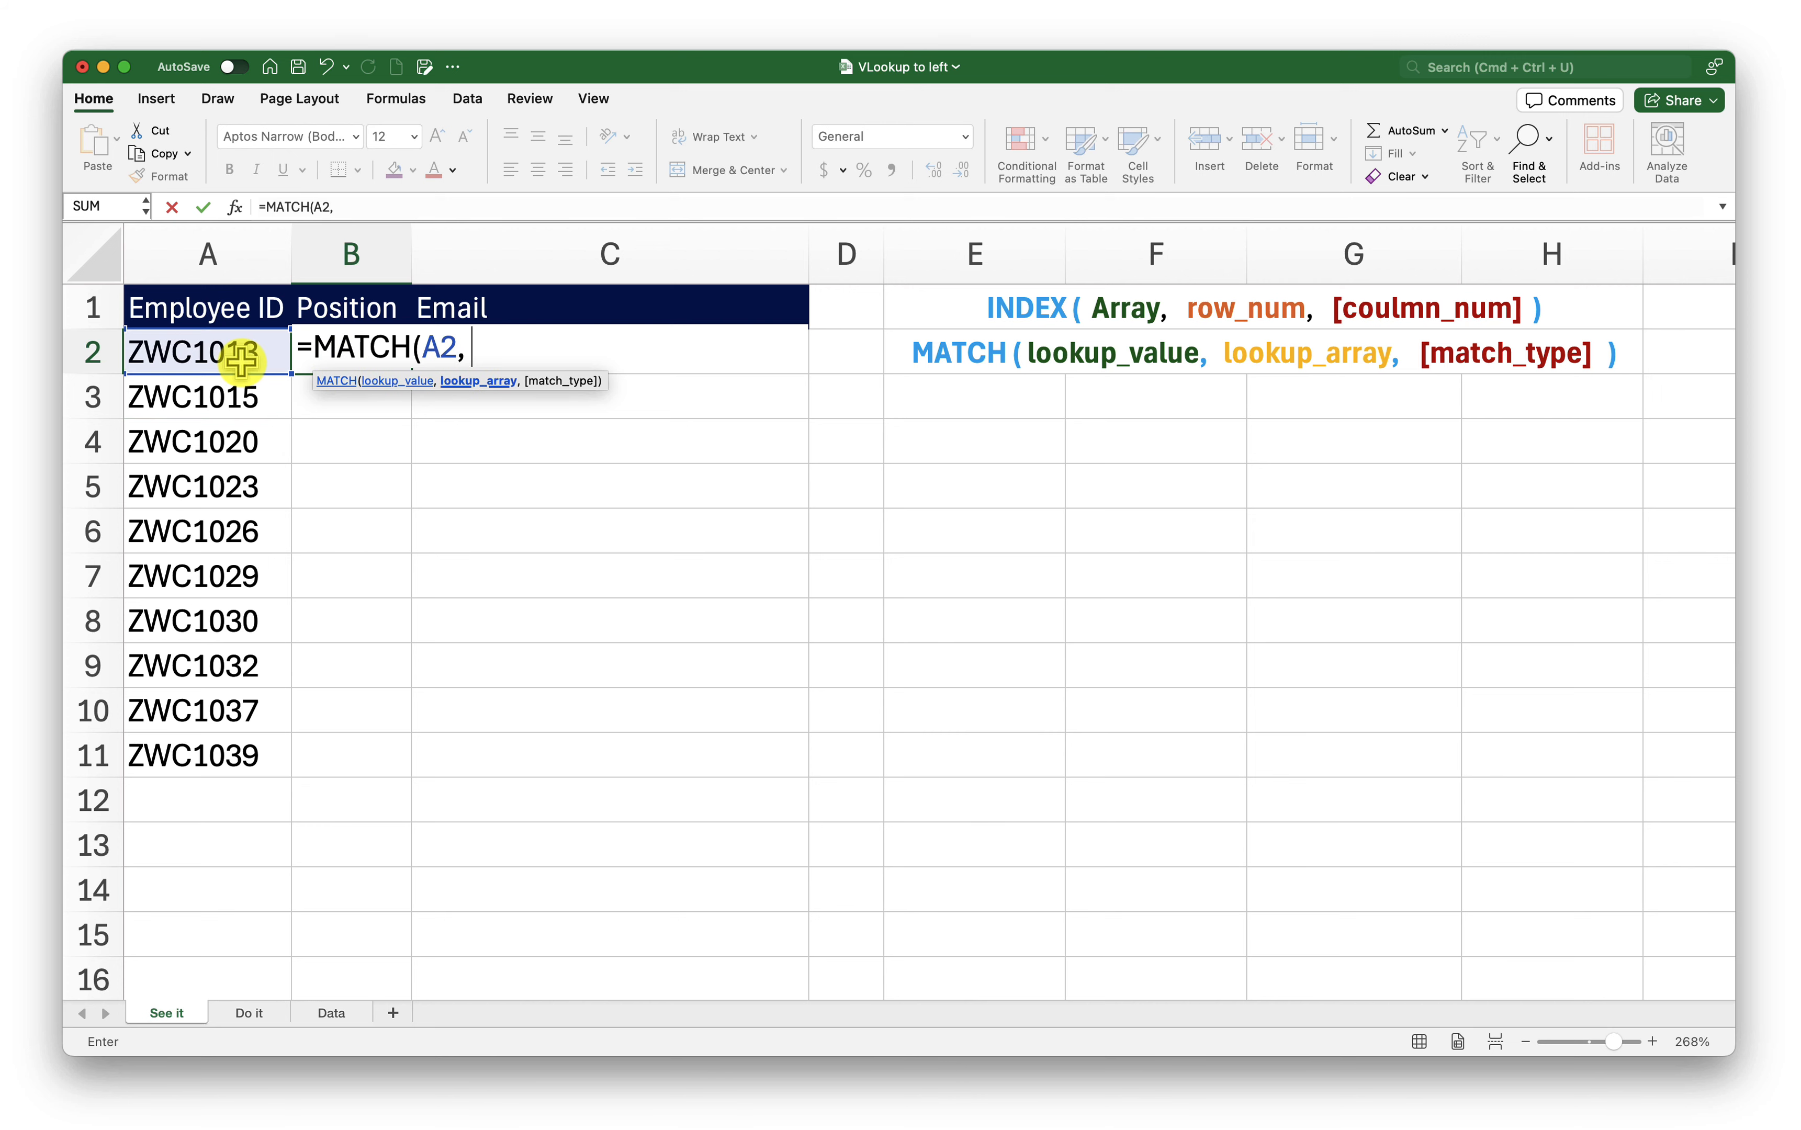
pyautogui.click(331, 1013)
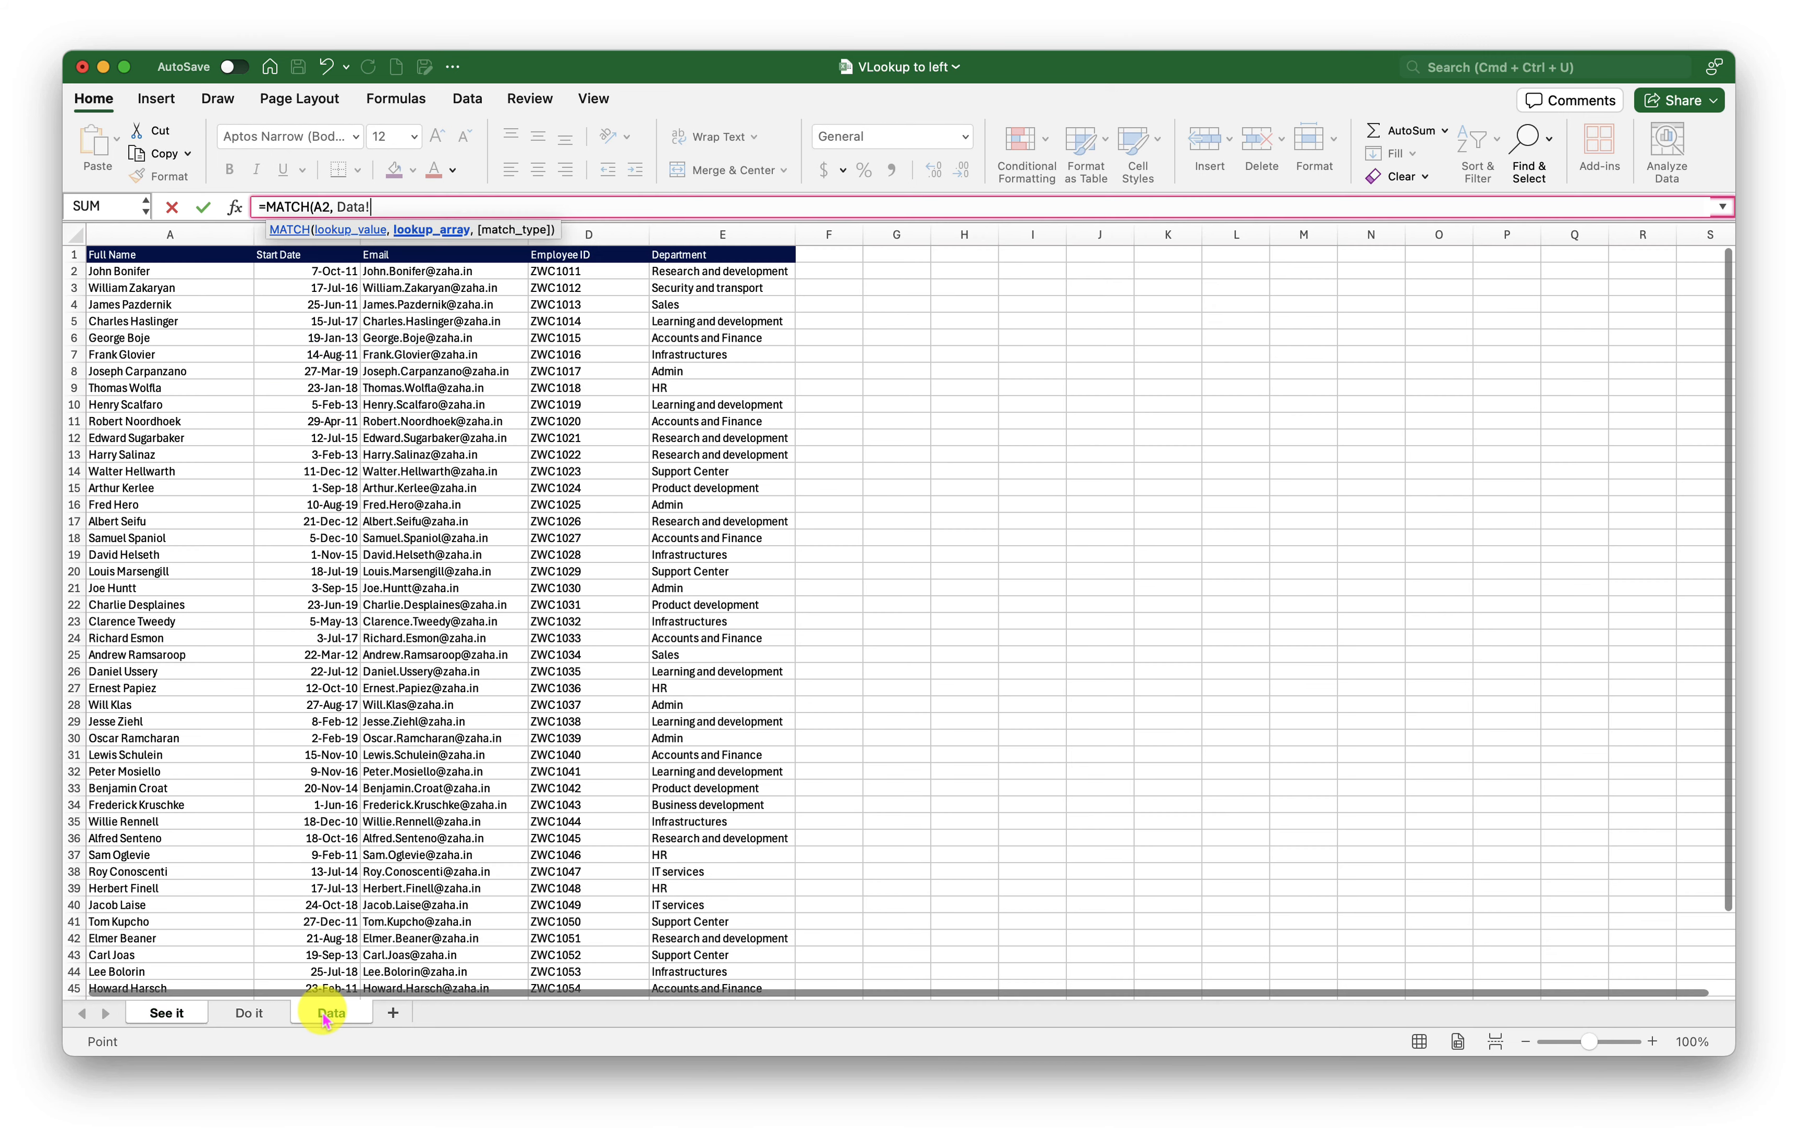
pyautogui.click(610, 236)
pyautogui.write(', ')
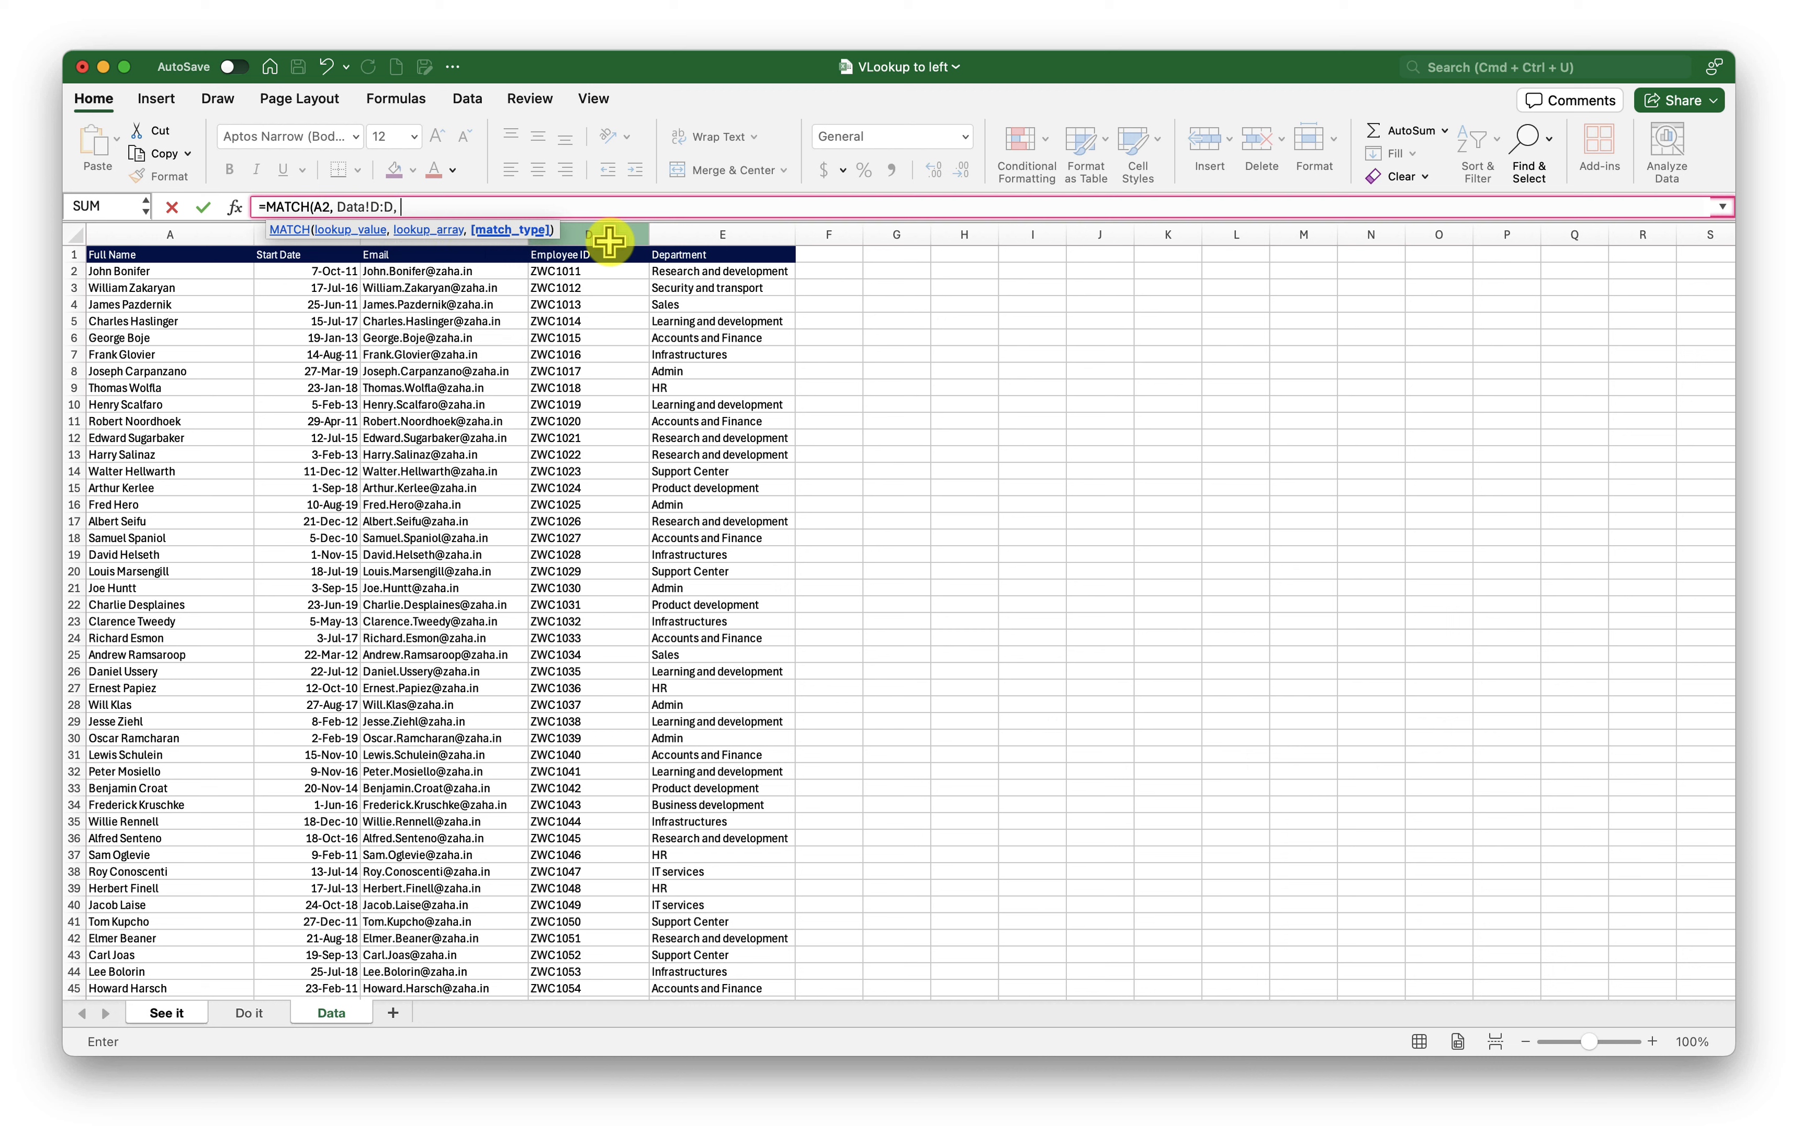
pyautogui.write(')')
pyautogui.press('BackSpace')
pyautogui.write('0)')
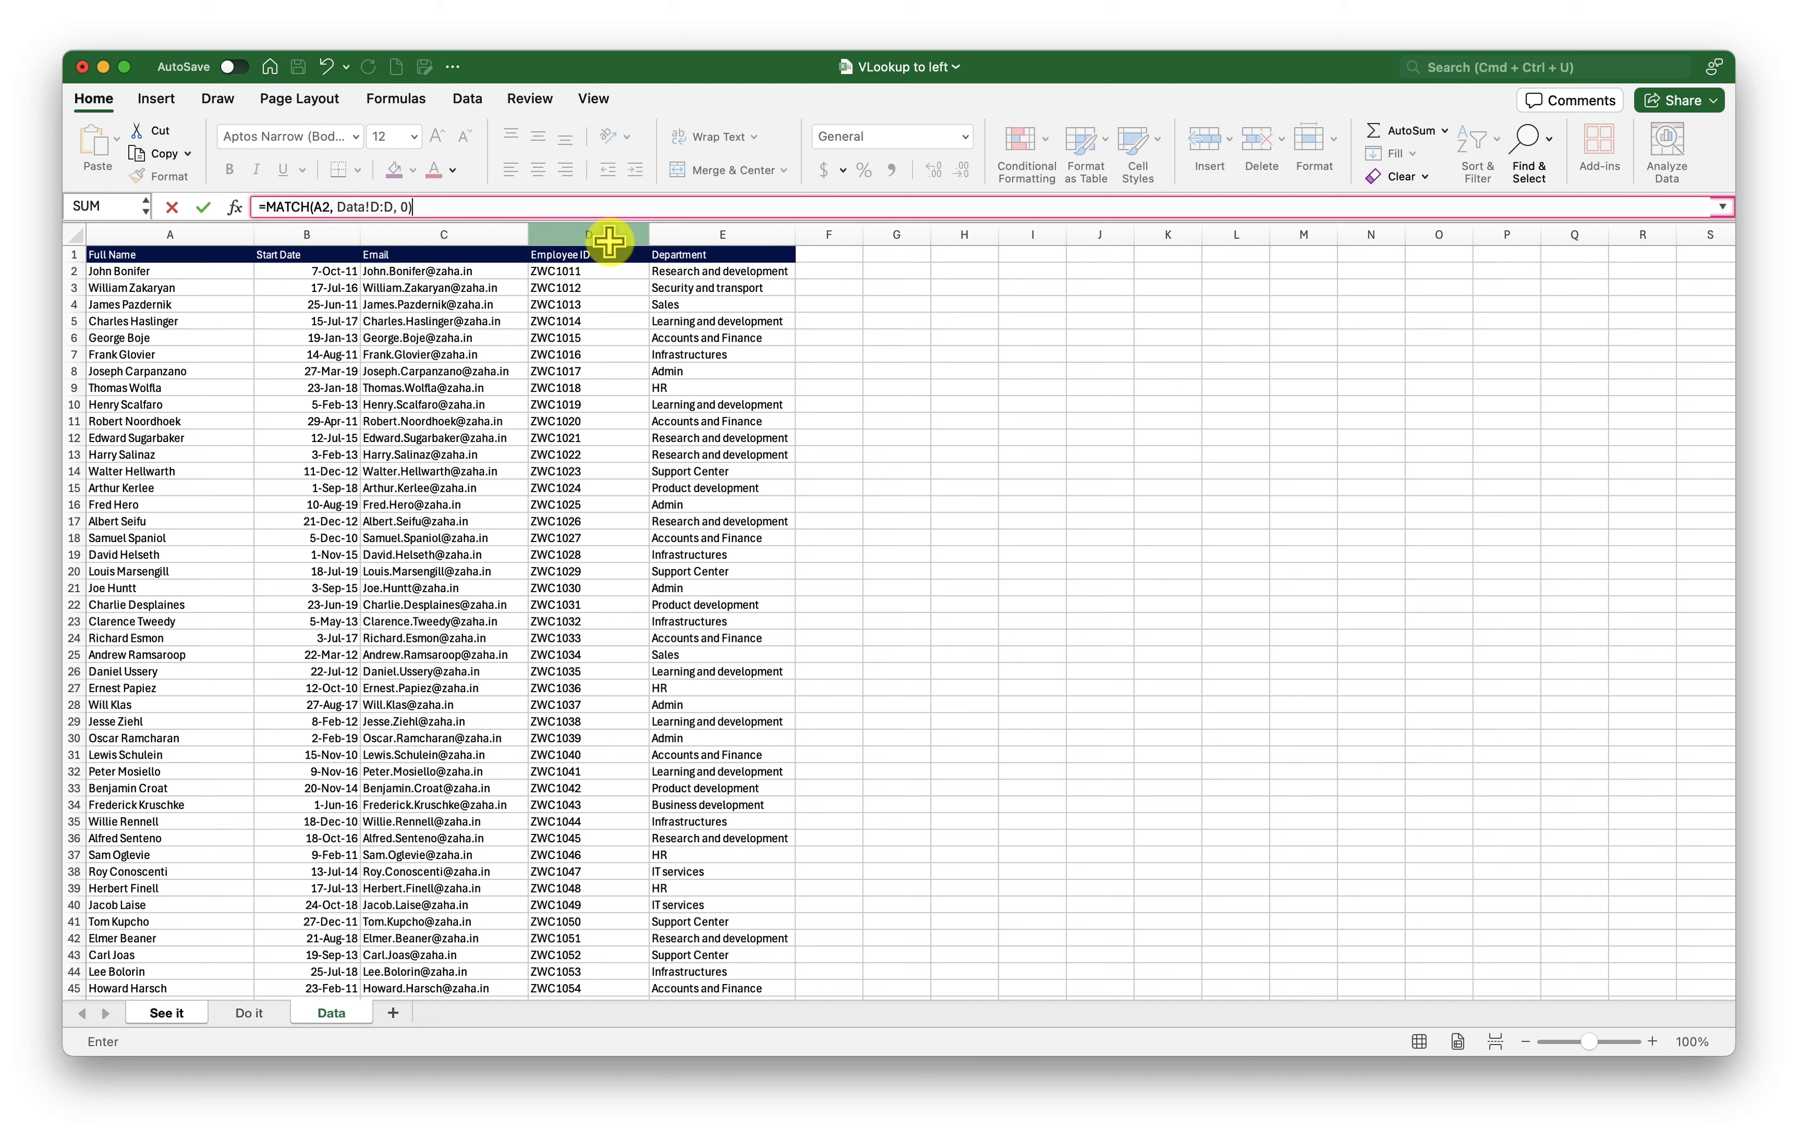
pyautogui.press('Return')
# - Check the position in B2 against the row holding the same employee ID on the Data sheet
pyautogui.click(374, 365)
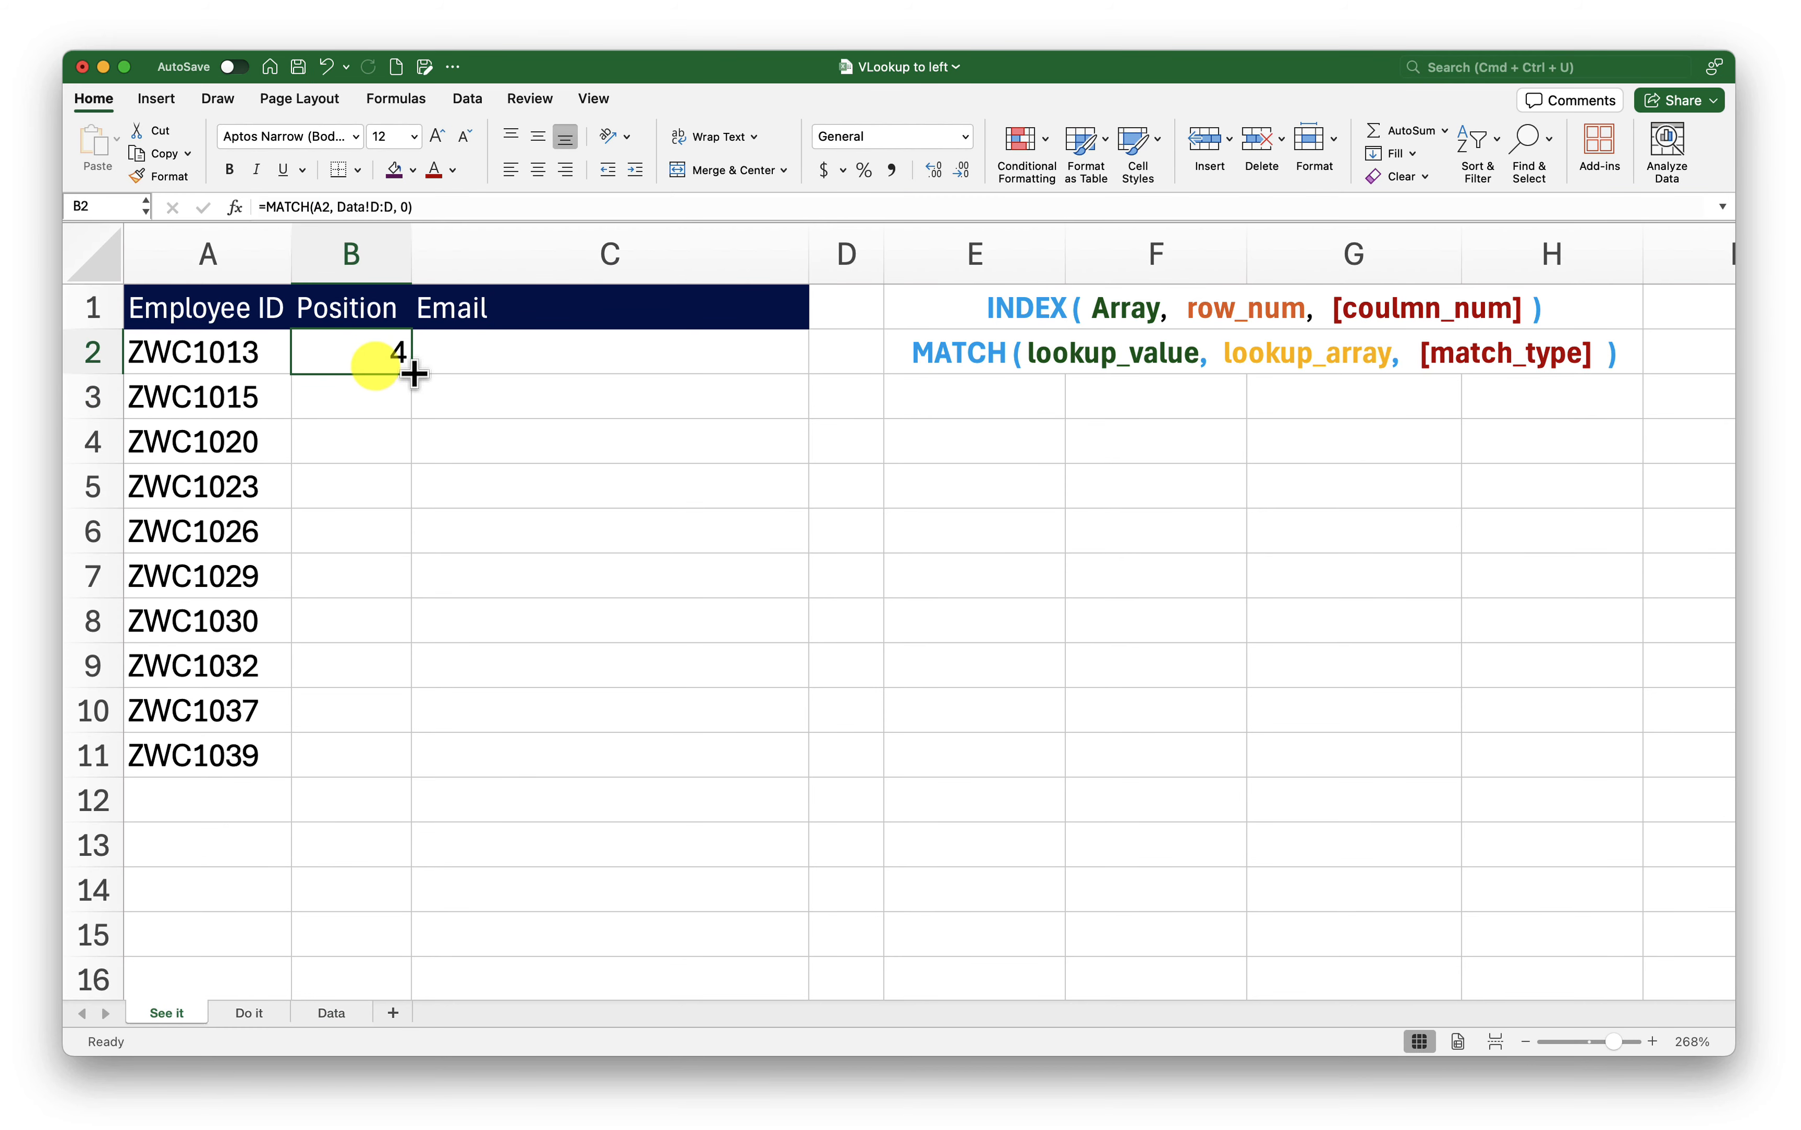
pyautogui.click(198, 351)
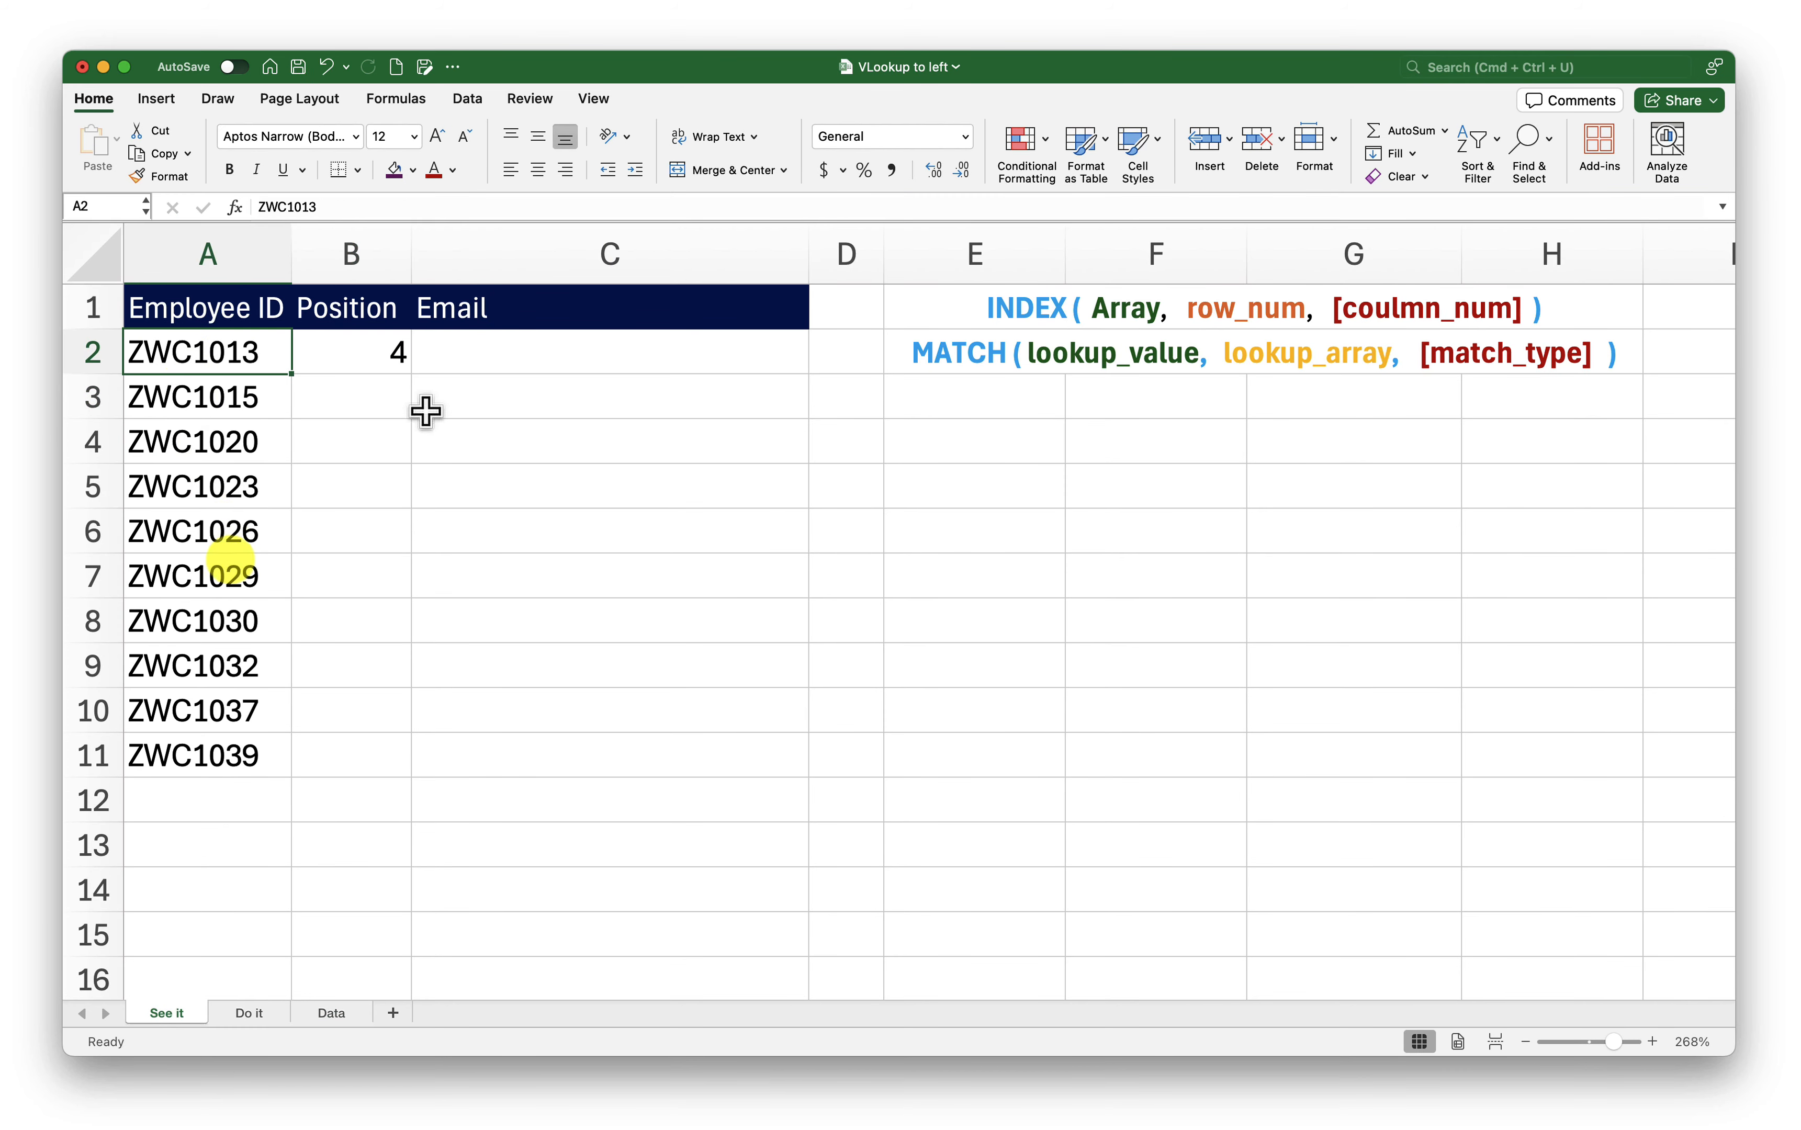
pyautogui.click(335, 1010)
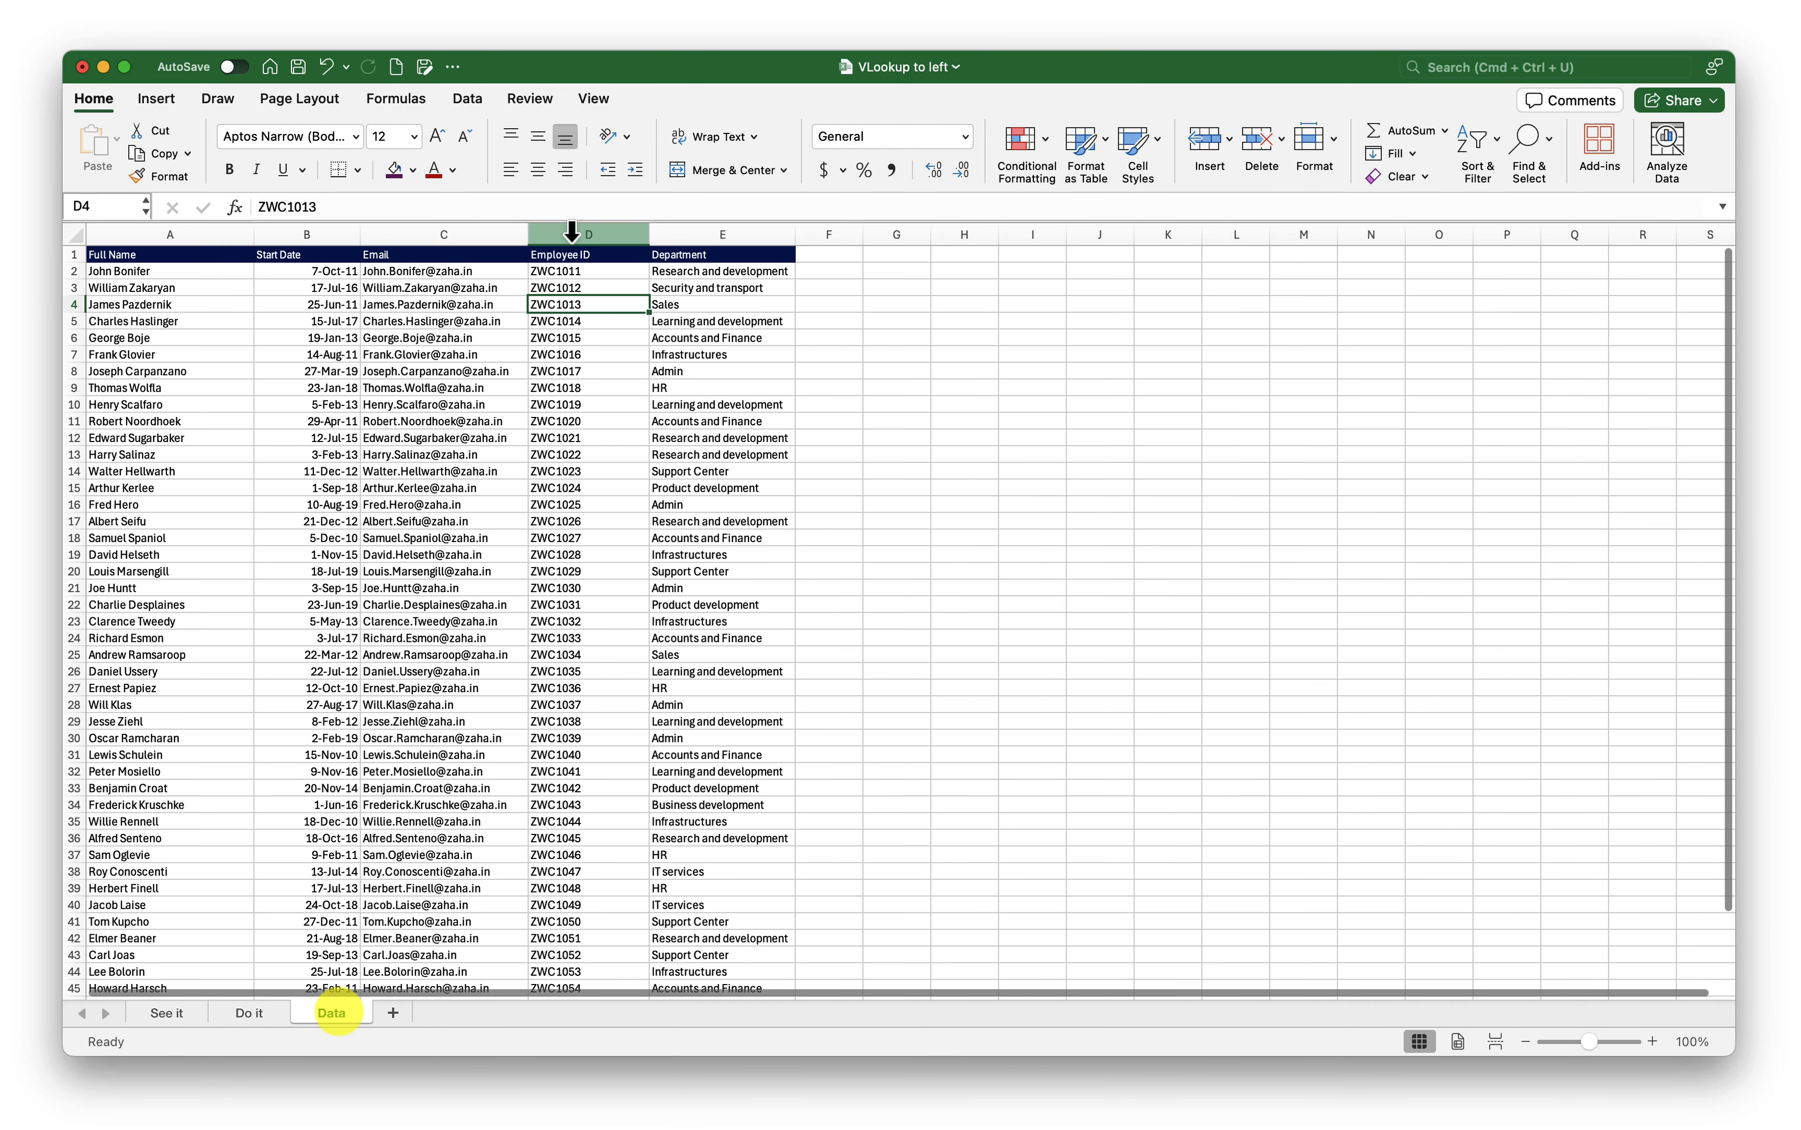
pyautogui.click(74, 304)
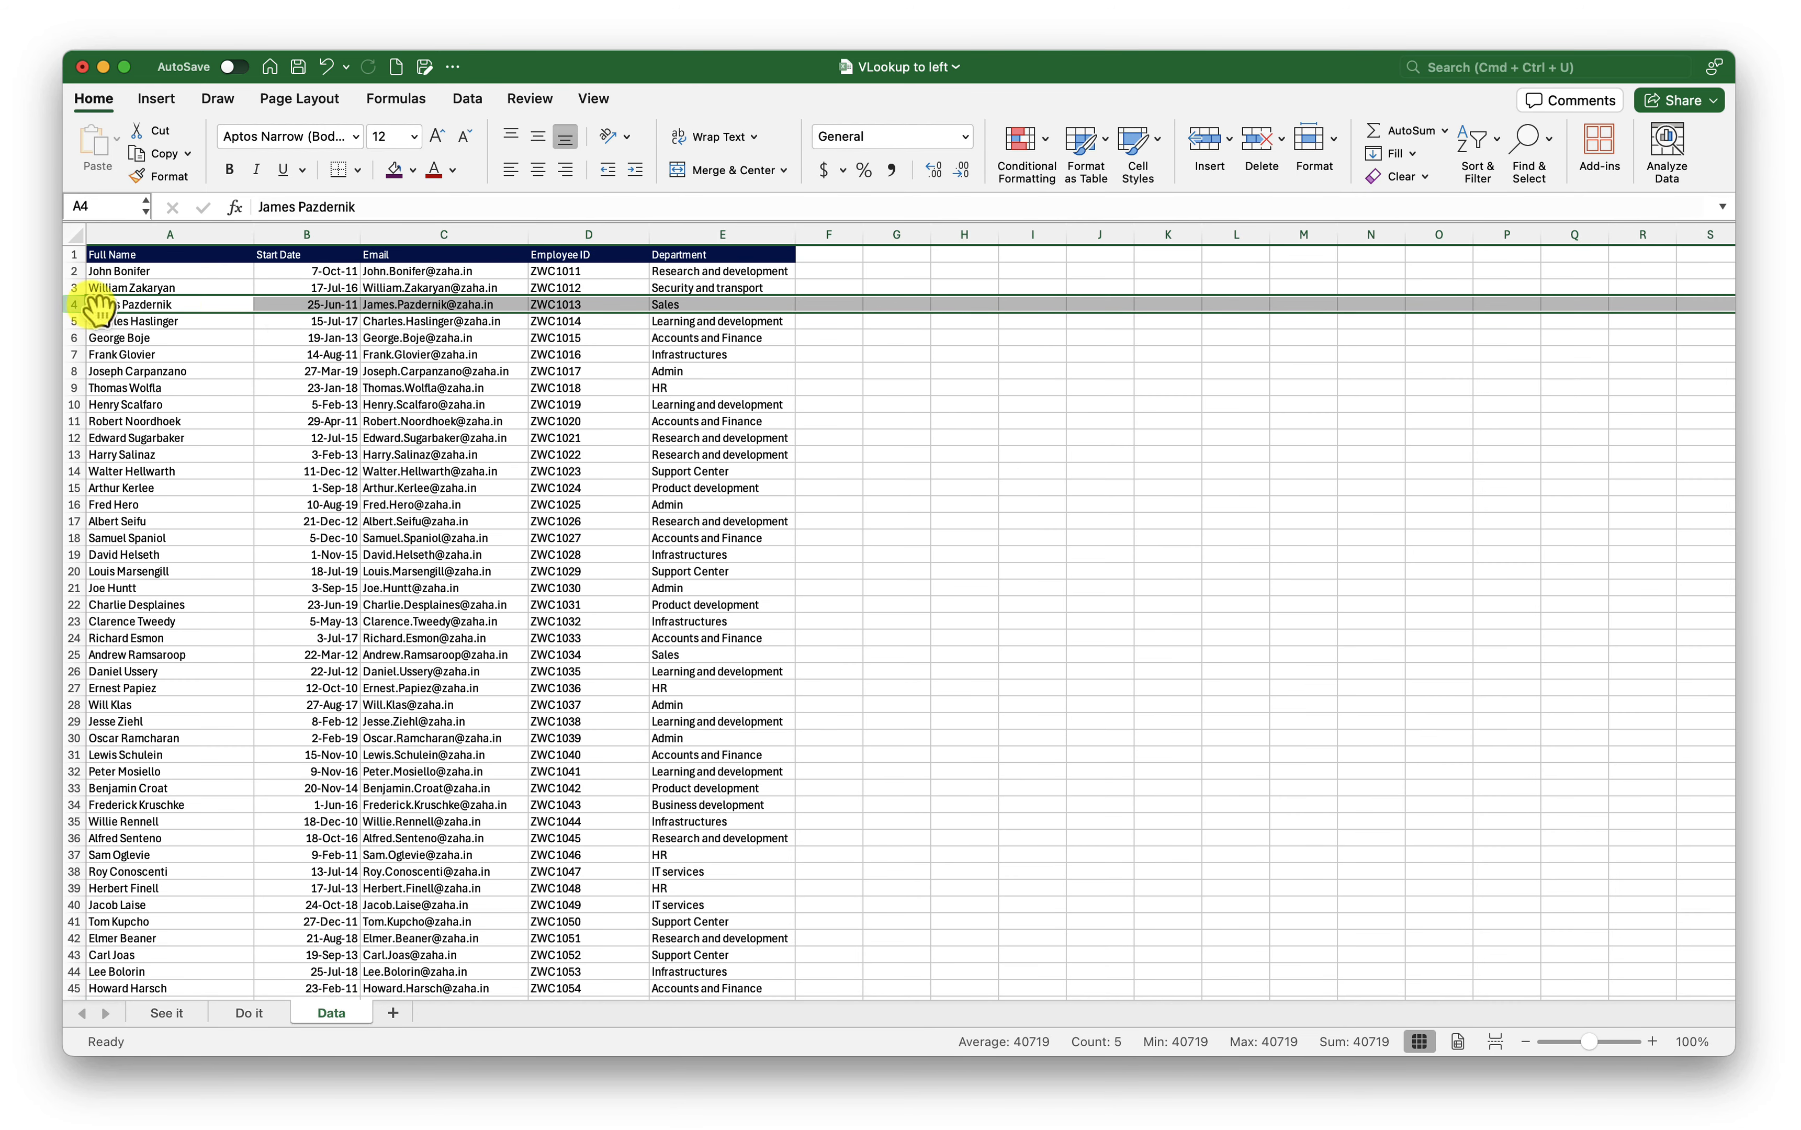
pyautogui.click(576, 307)
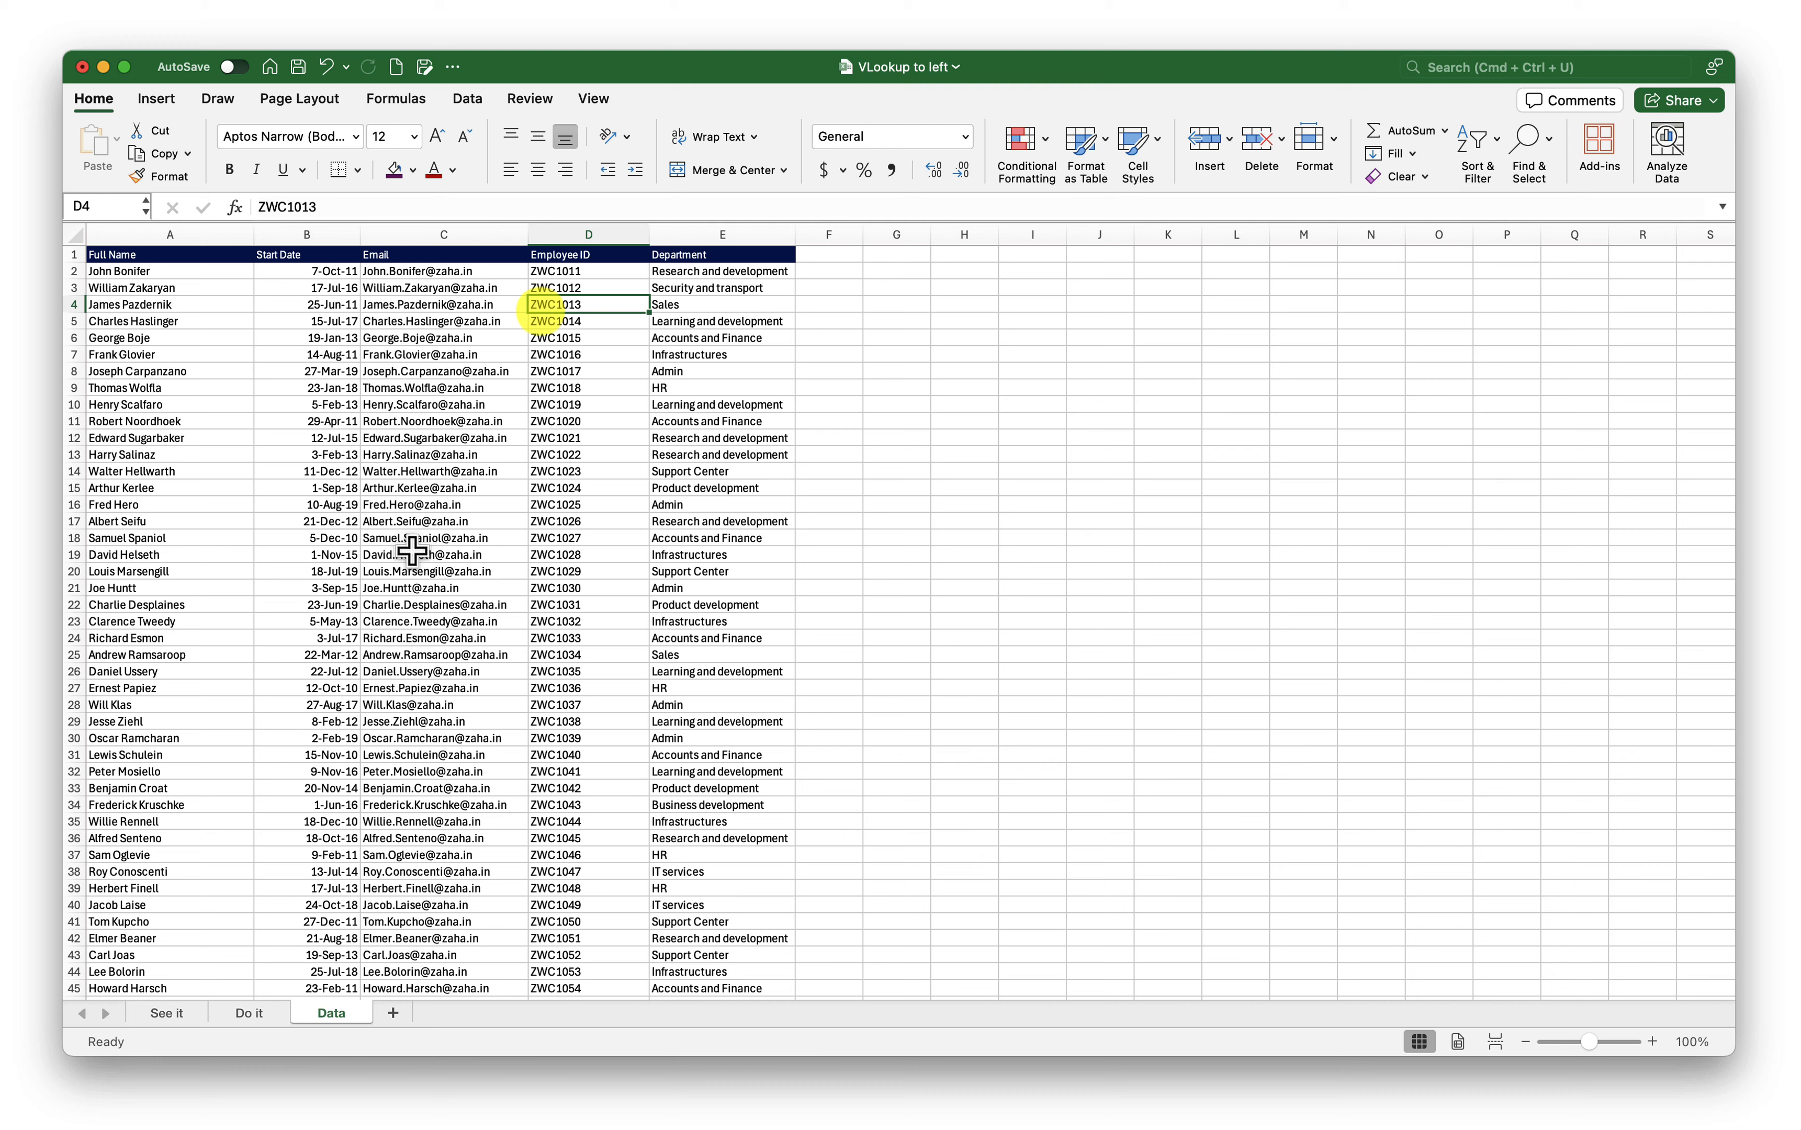
pyautogui.click(171, 1015)
# - Fill the MATCH formula from B2 down to B11 on the See it sheet
pyautogui.click(374, 355)
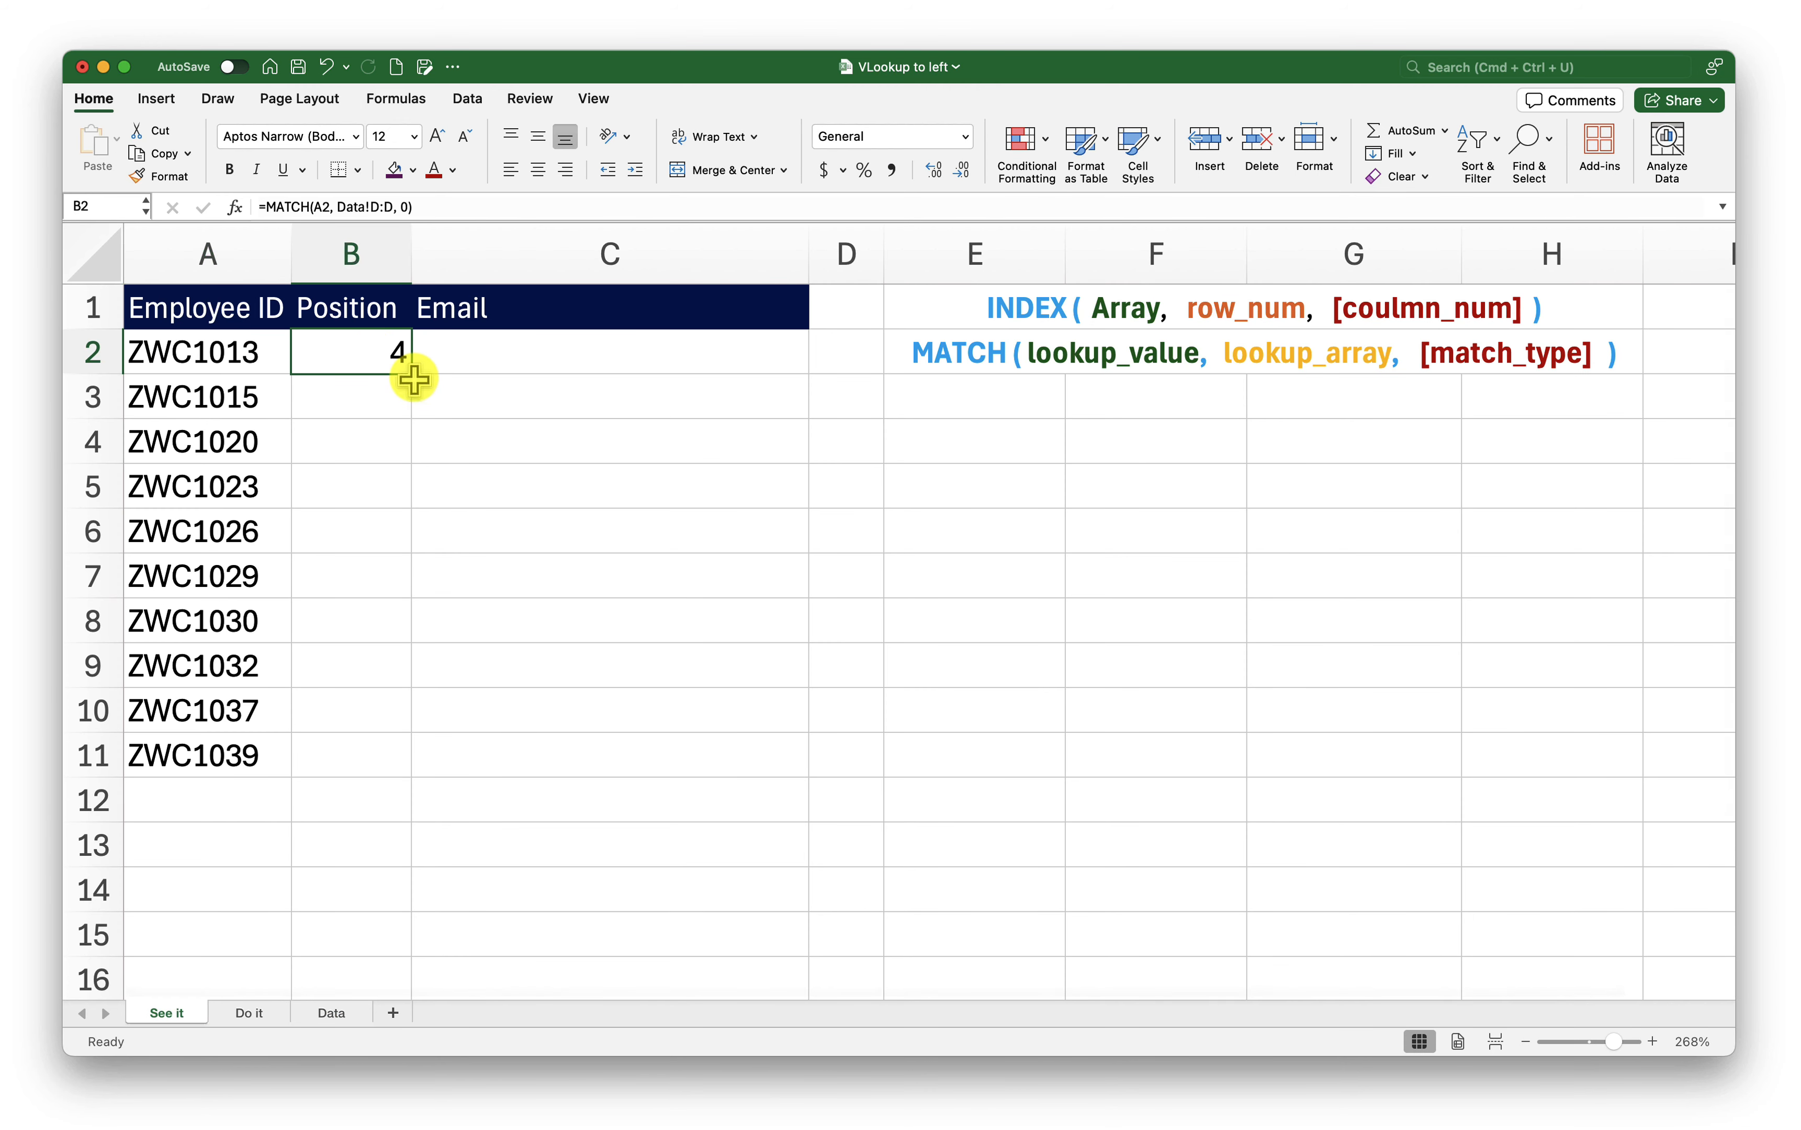
pyautogui.moveTo(413, 376); pyautogui.dragTo(414, 777)
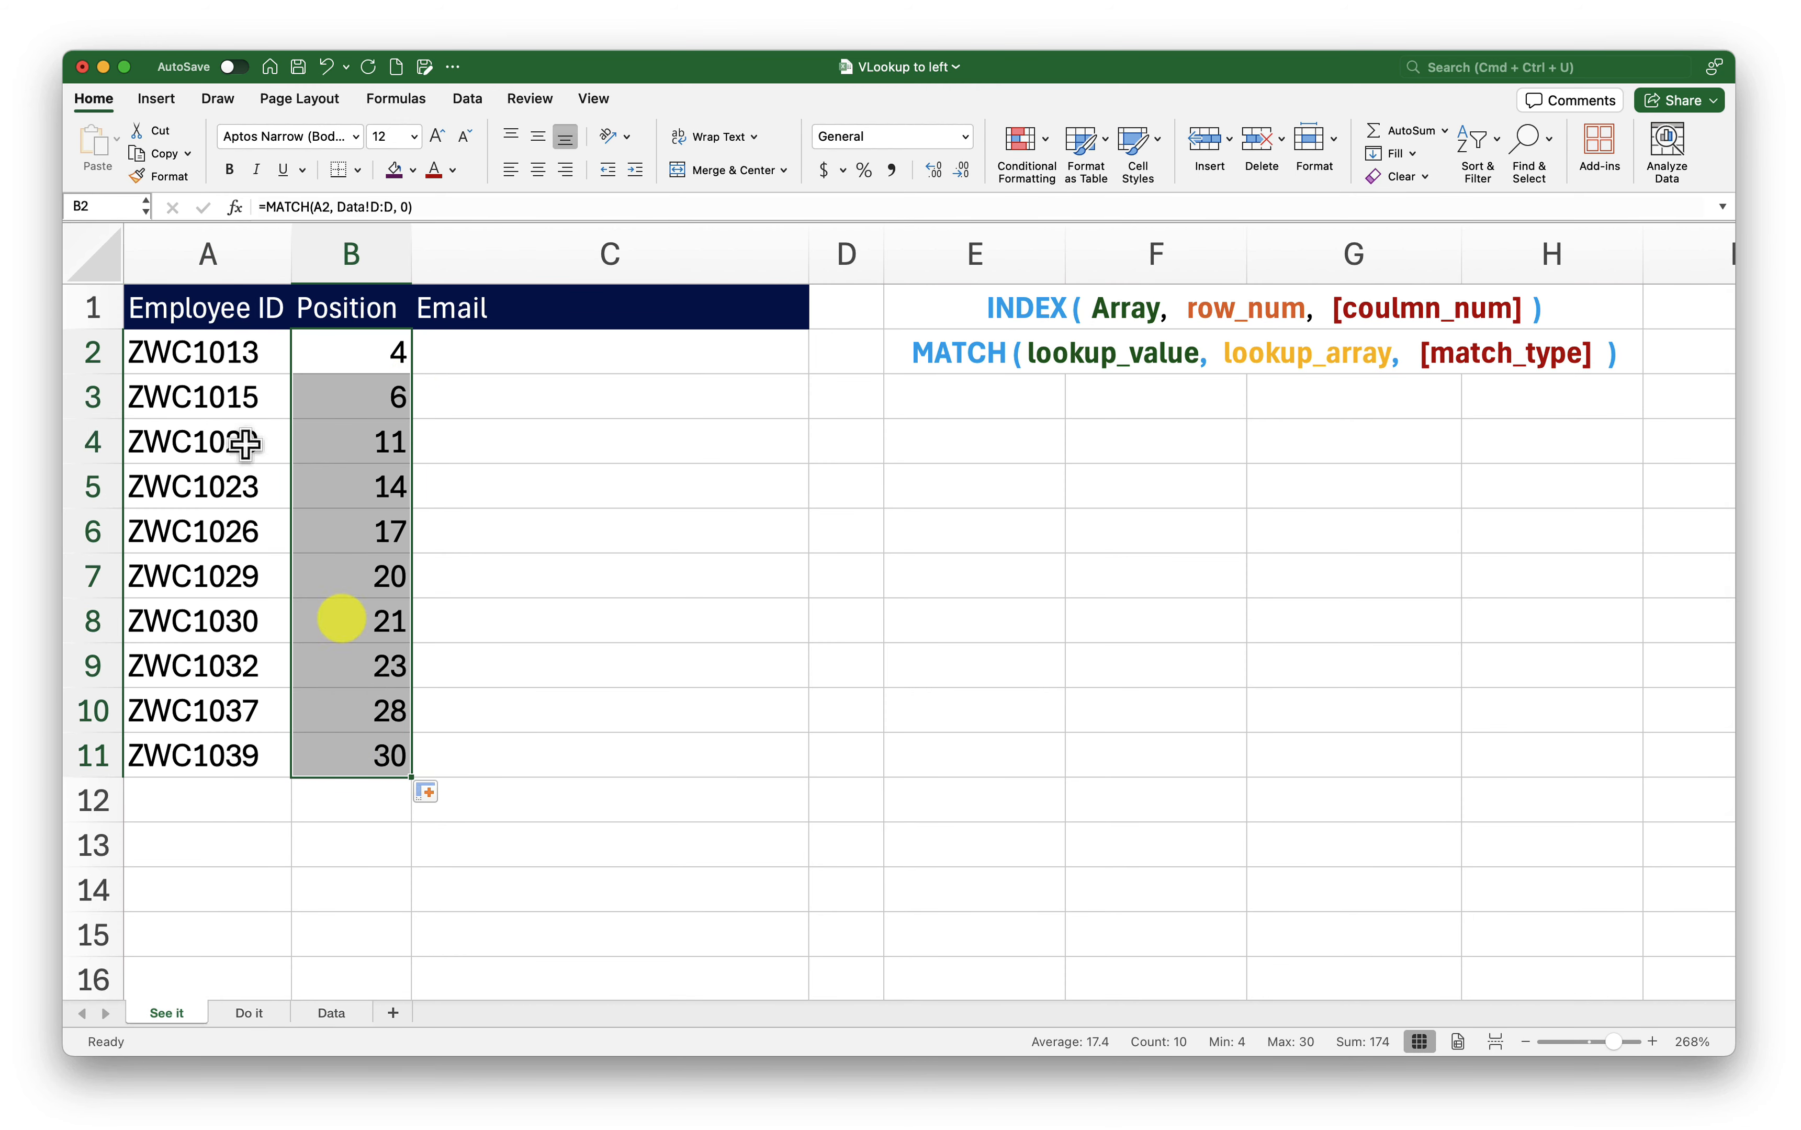
pyautogui.click(222, 358)
pyautogui.moveTo(222, 357); pyautogui.dragTo(234, 770)
# - Begin an INDEX formula in cell C2 of the See it sheet with the Data sheet's Email column, Data!C:C, as the array
pyautogui.click(600, 361)
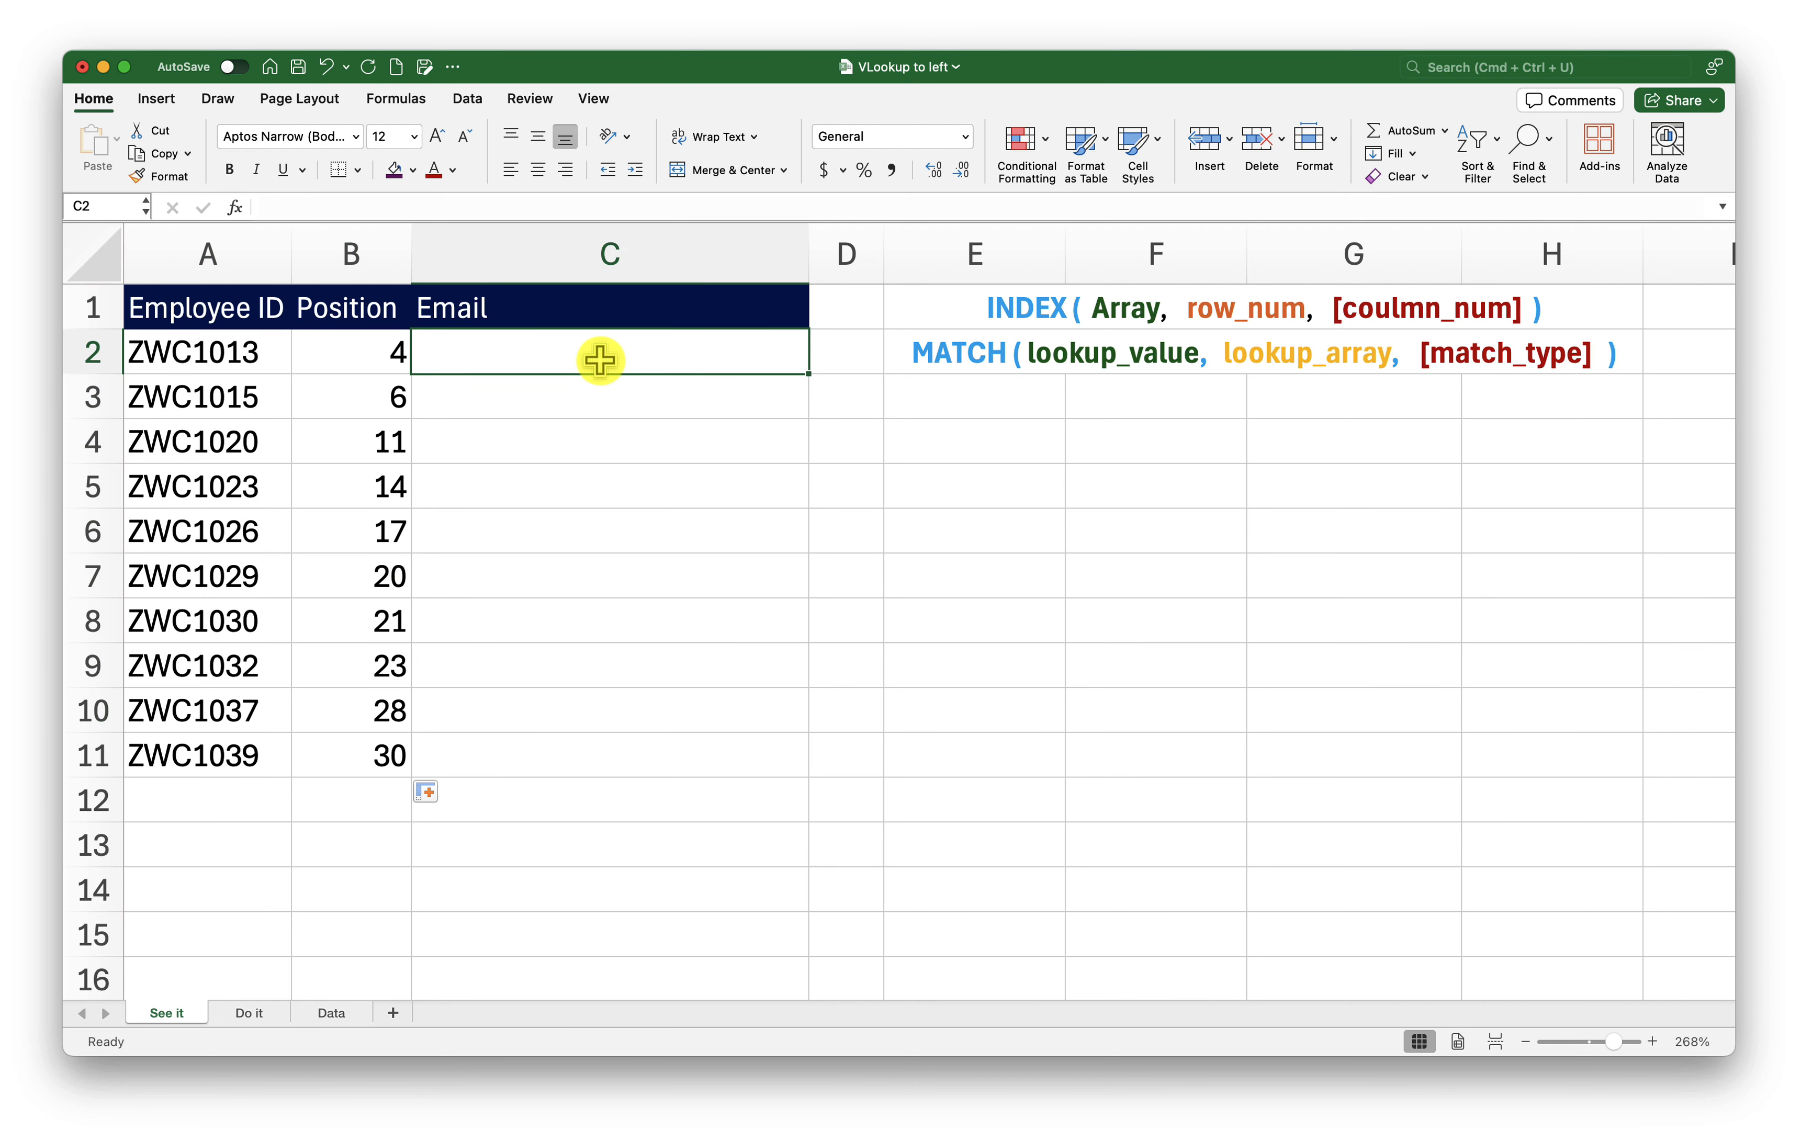
pyautogui.doubleClick(600, 361)
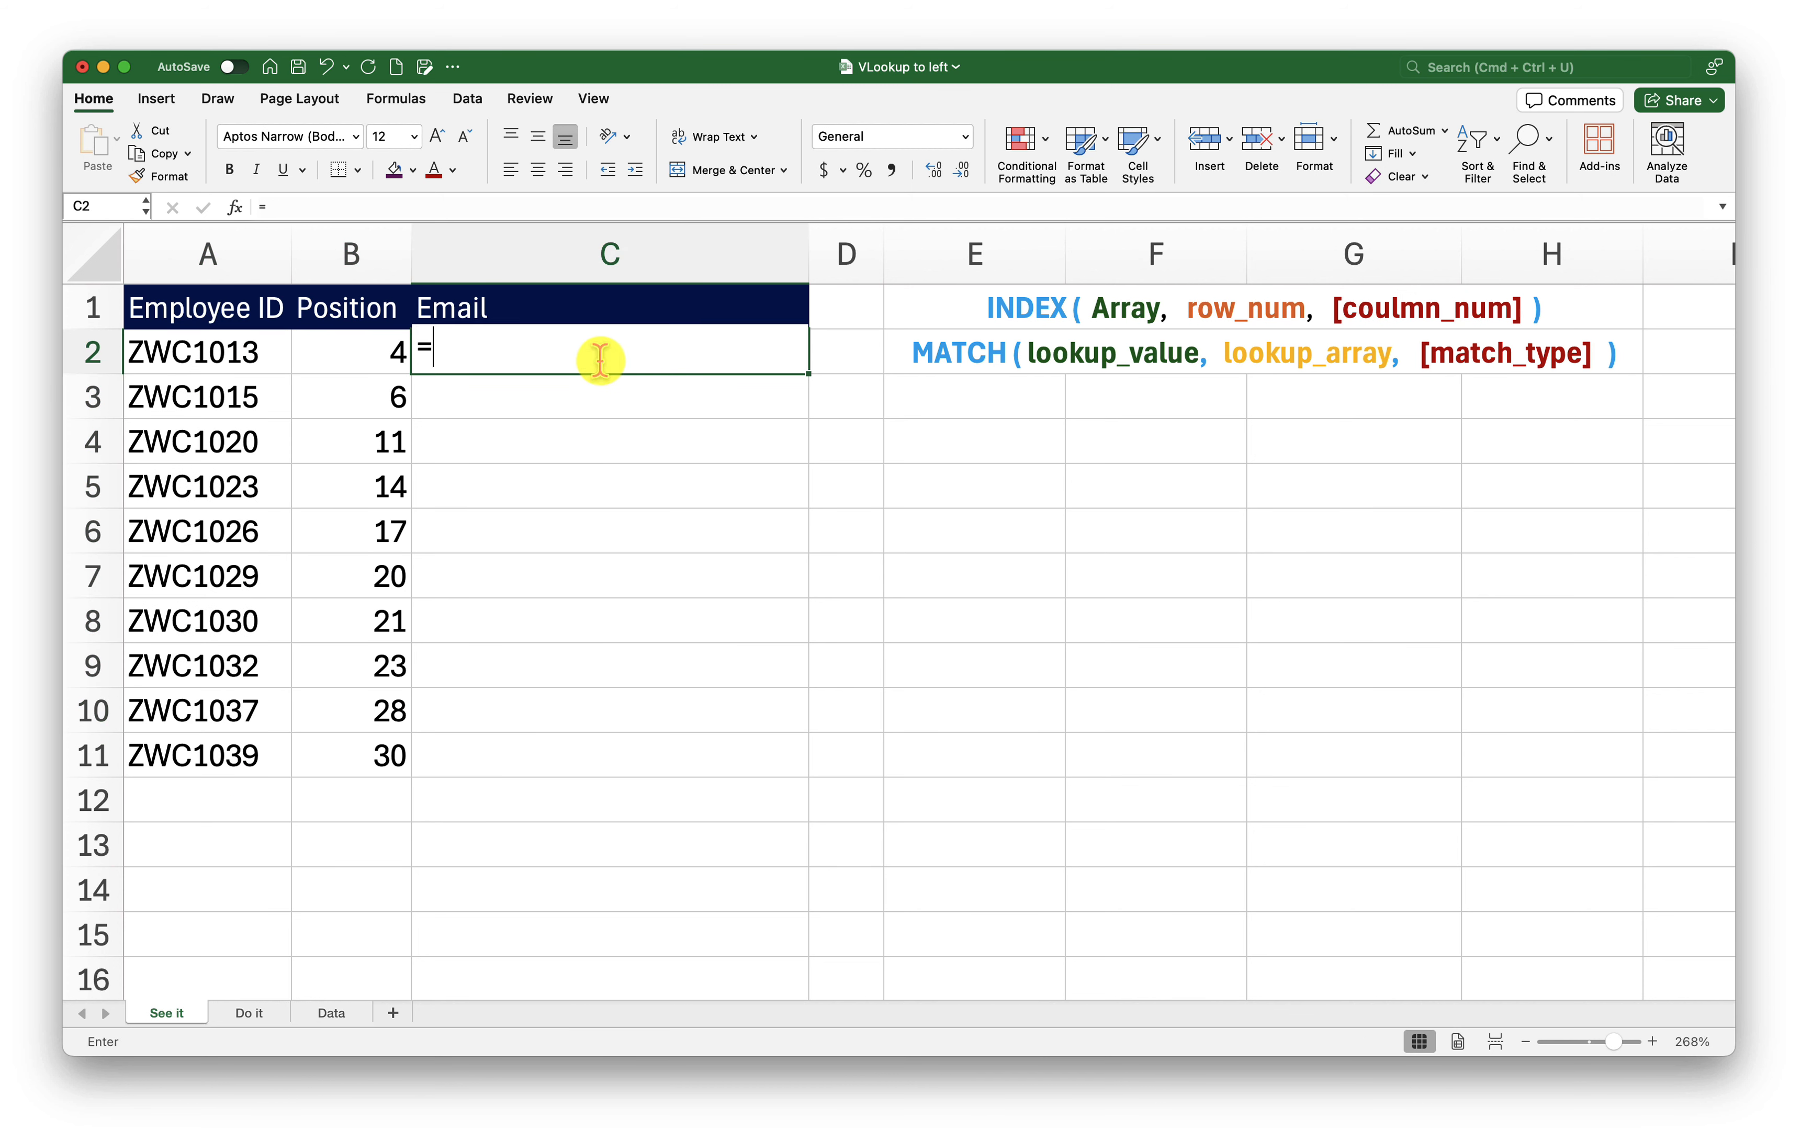
pyautogui.write('=')
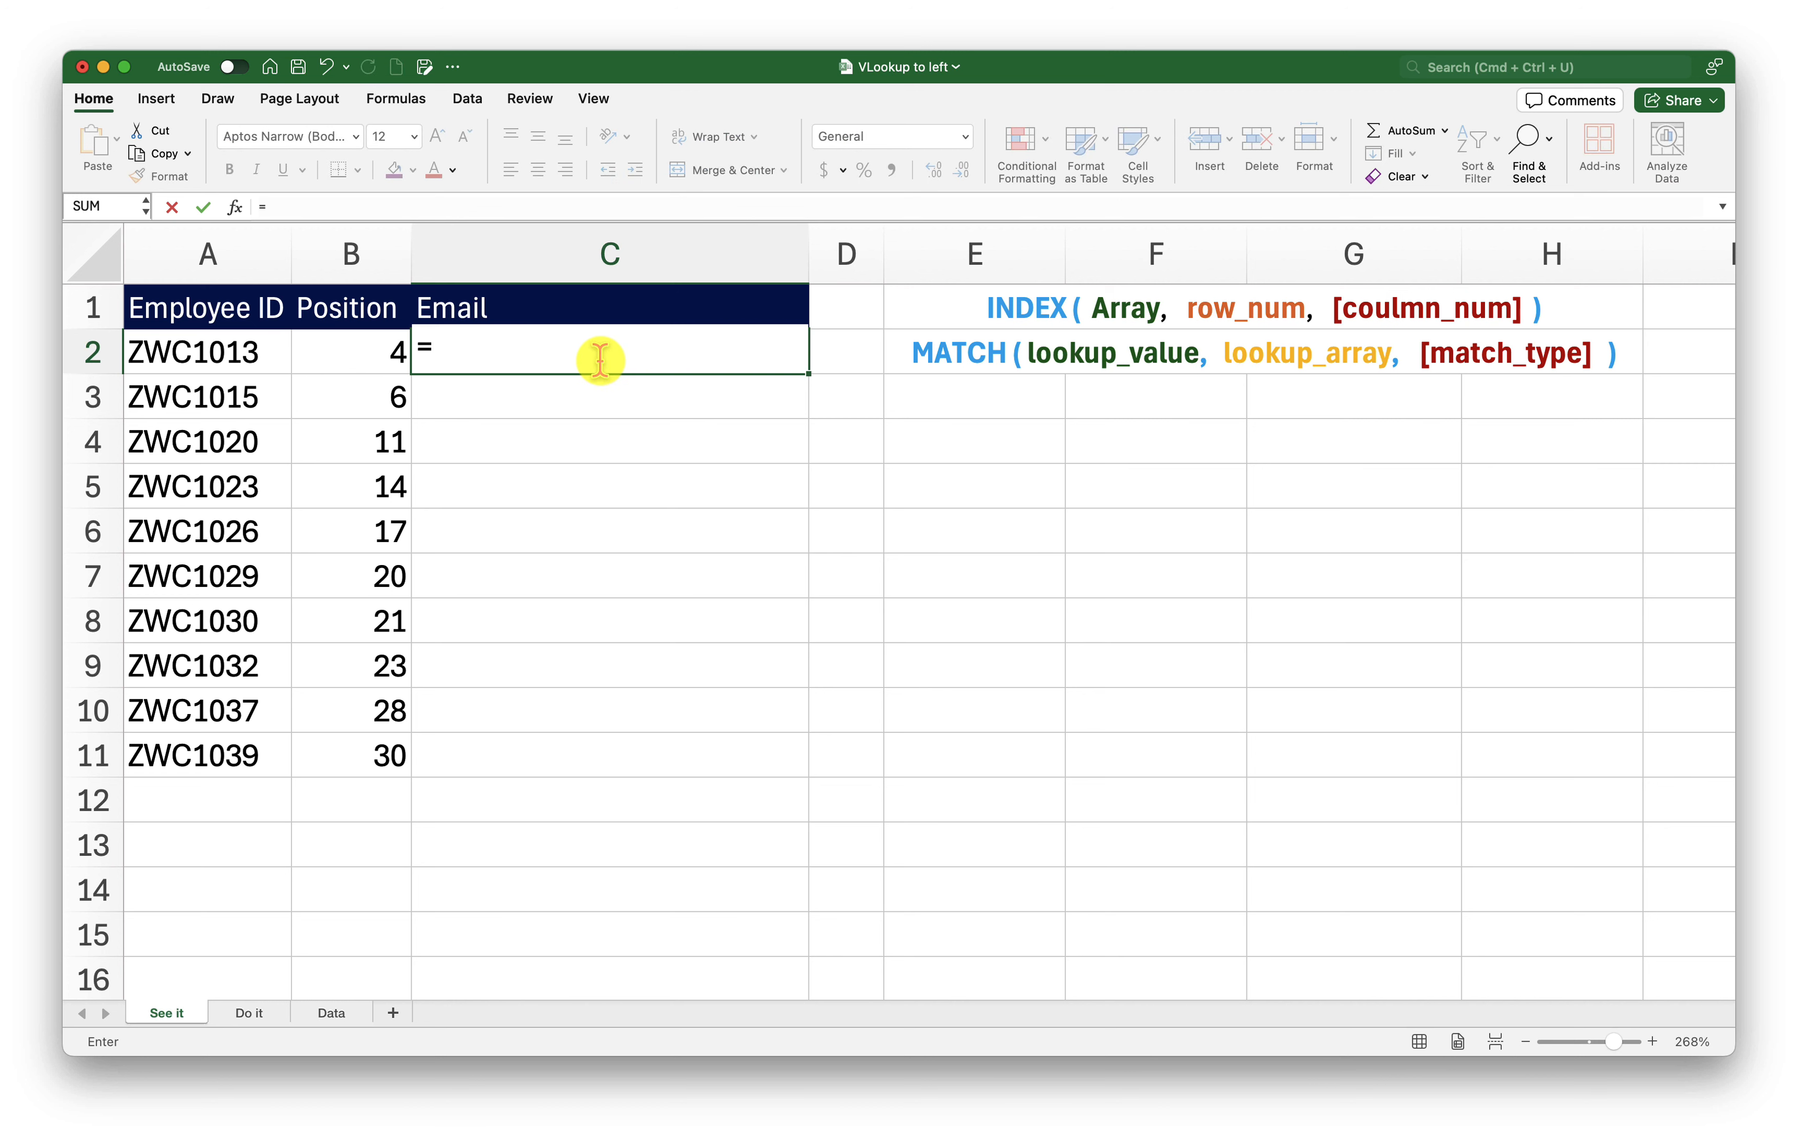
pyautogui.write('ind')
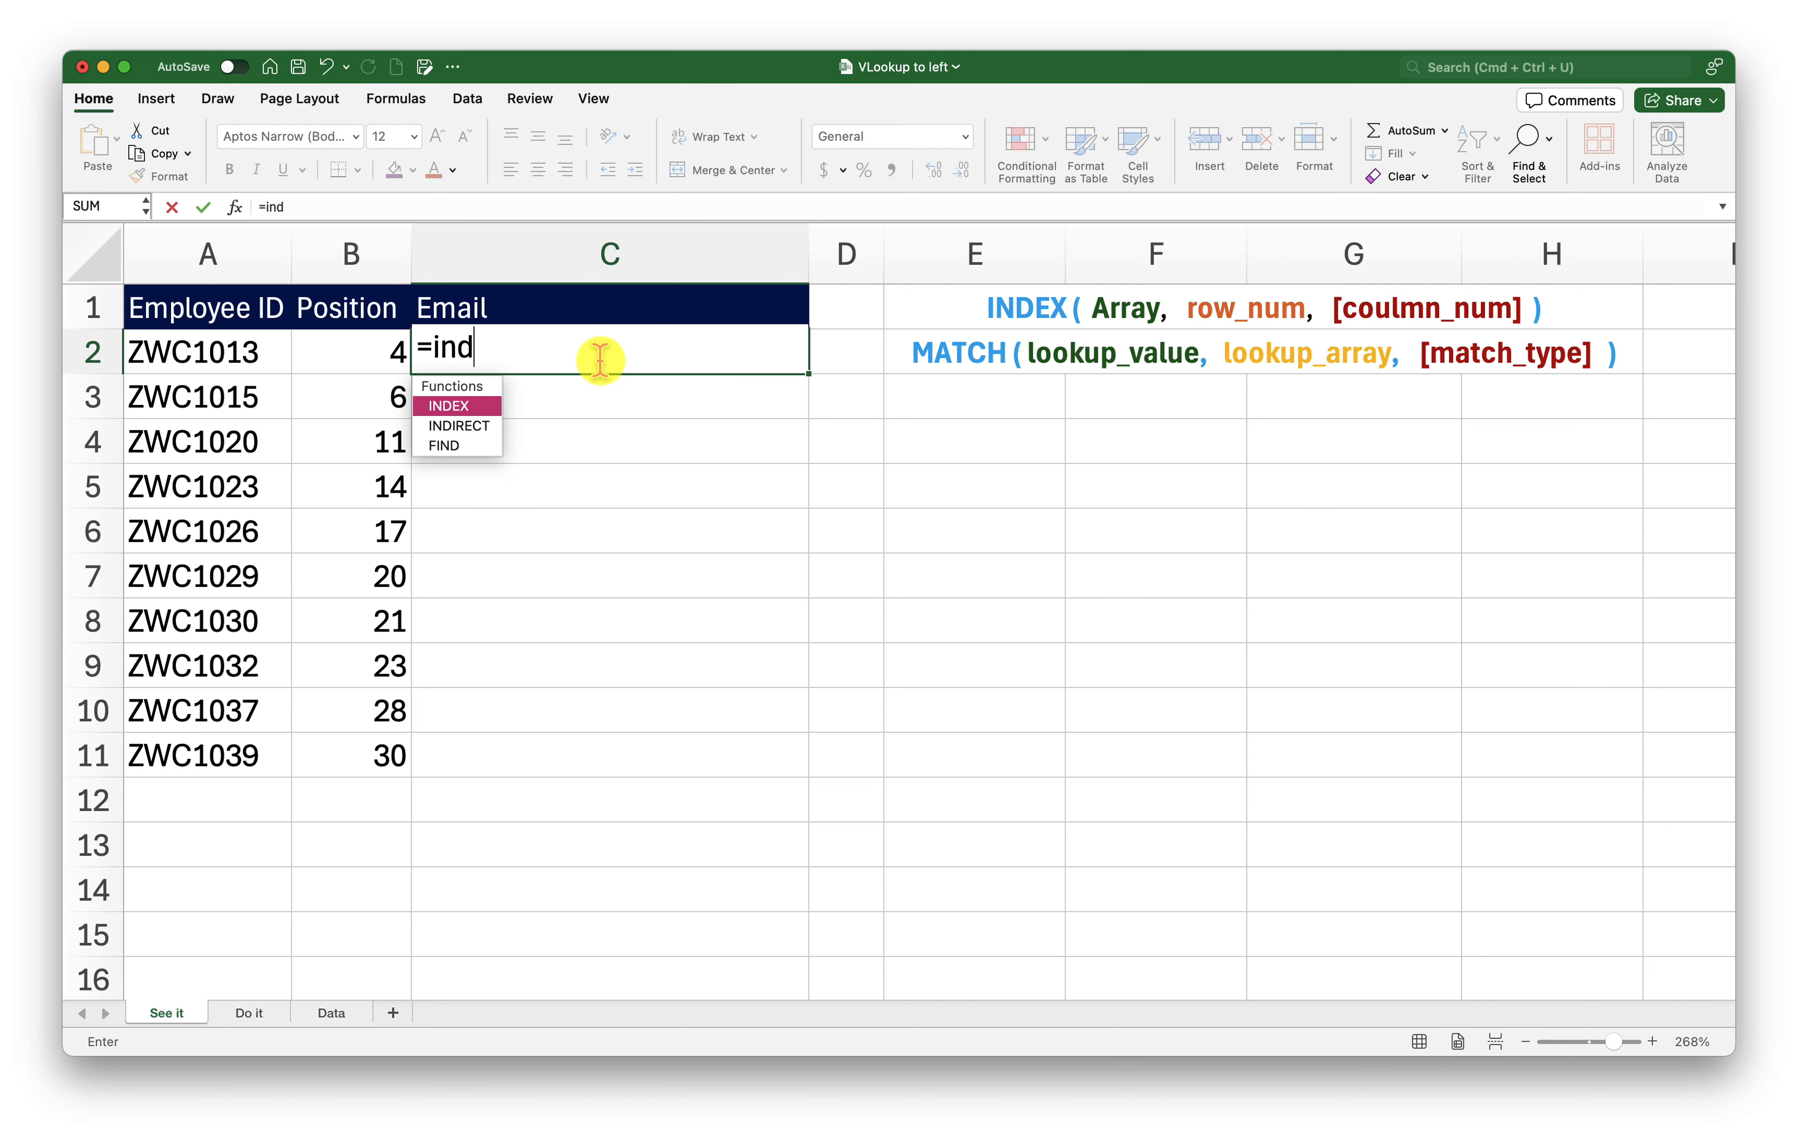
pyautogui.press('Tab')
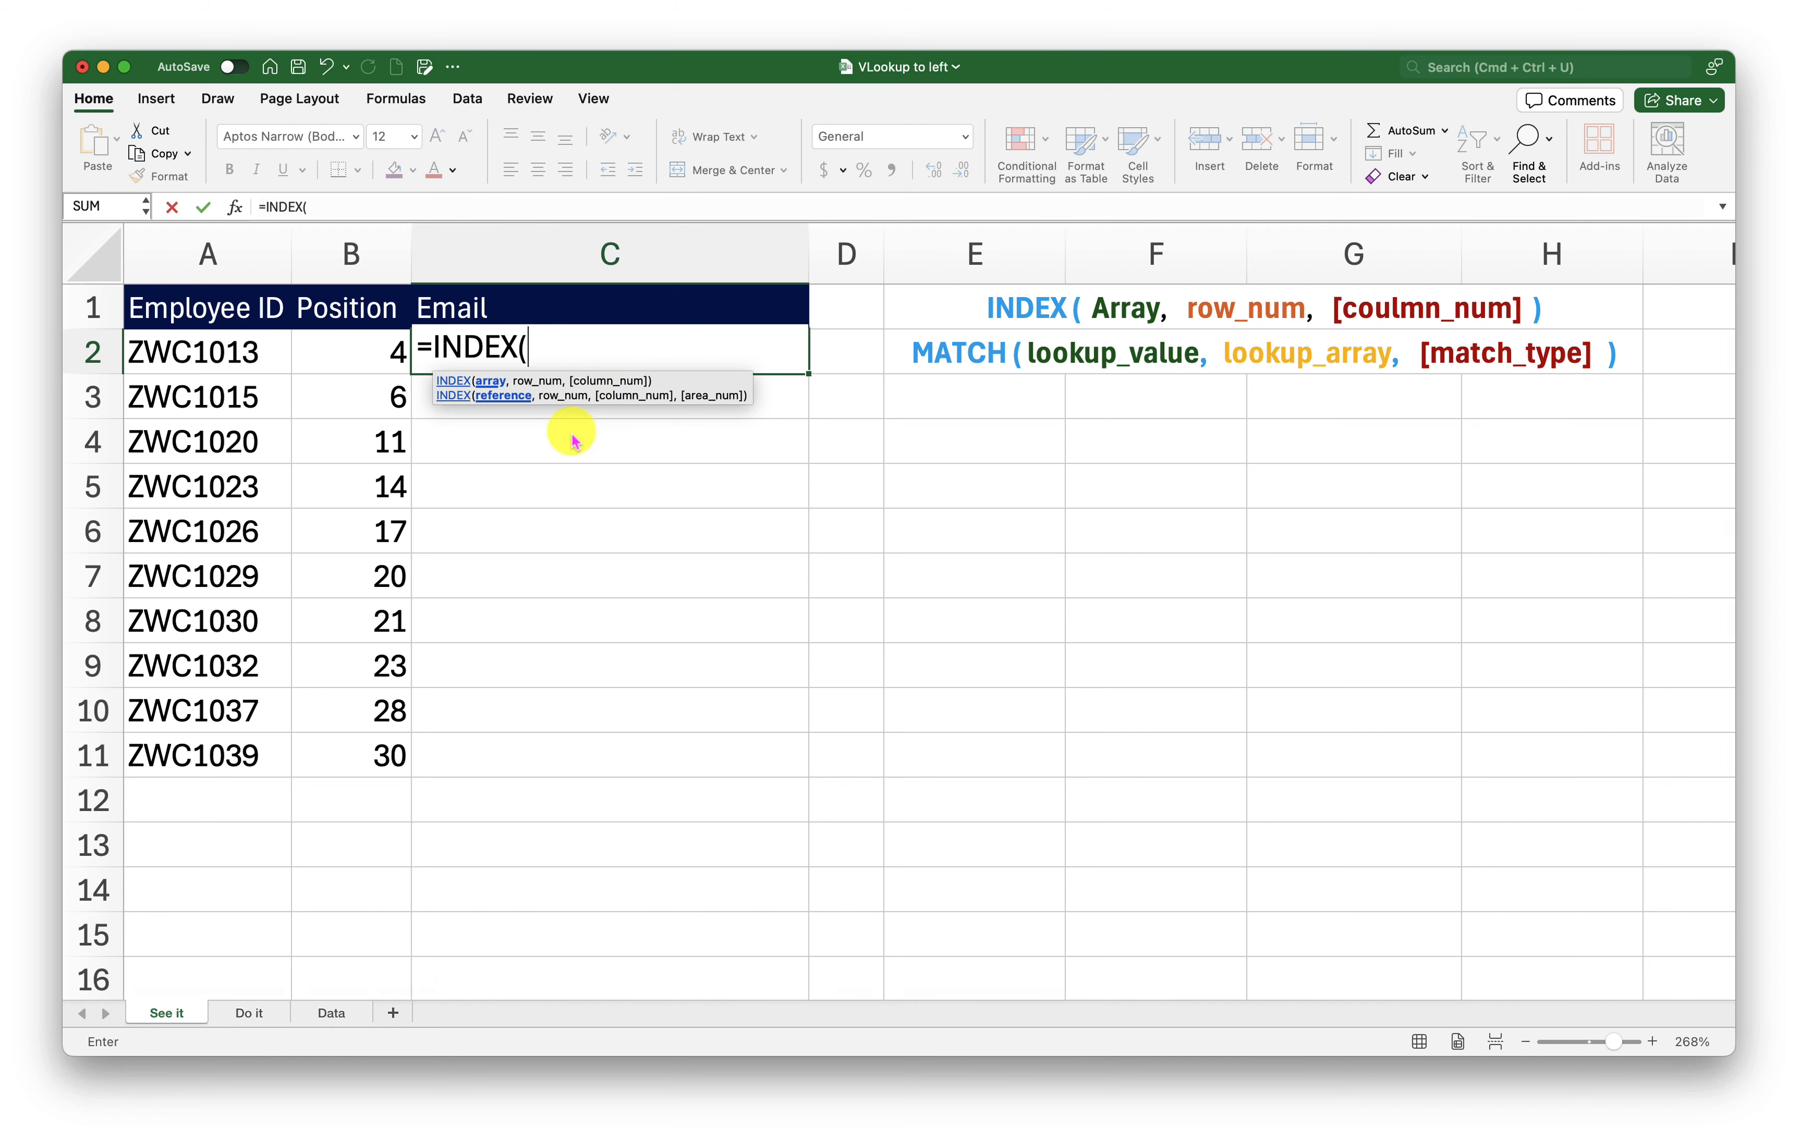
pyautogui.click(331, 1013)
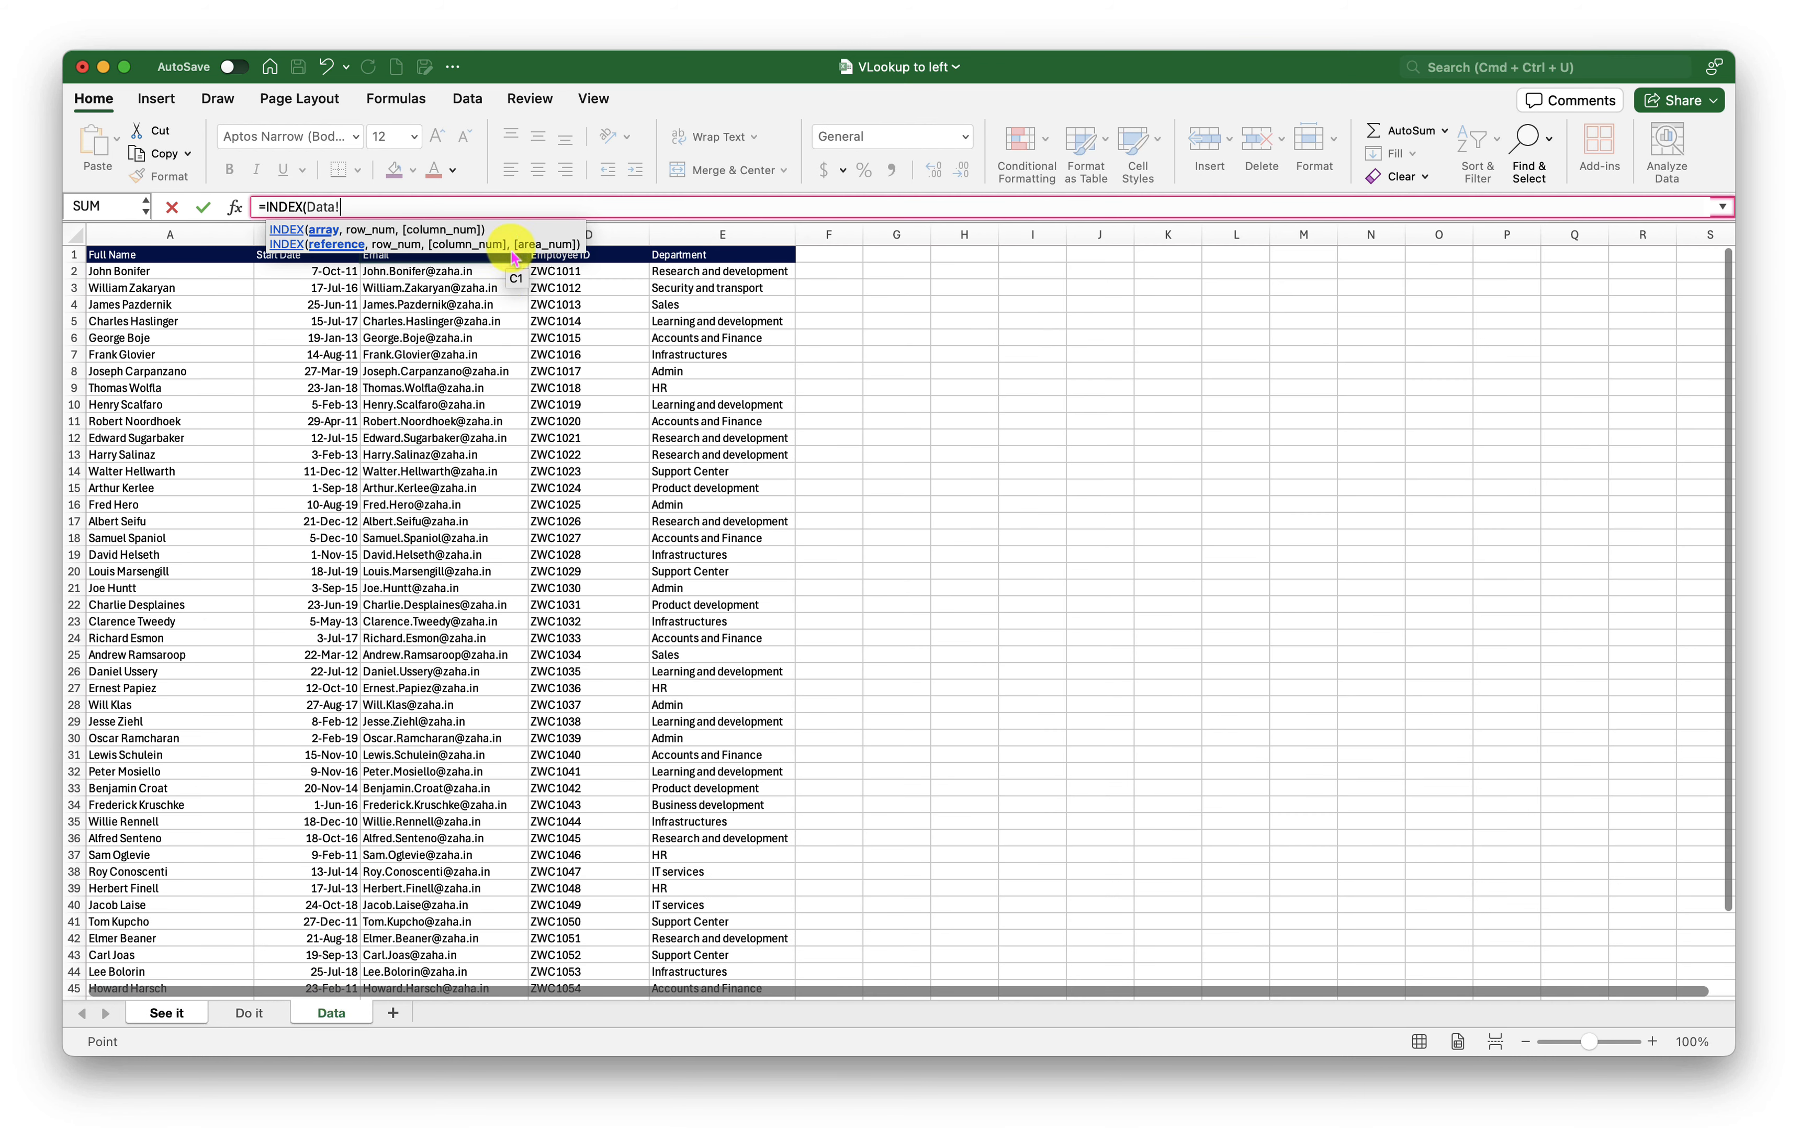
pyautogui.moveTo(517, 222); pyautogui.dragTo(1054, 145)
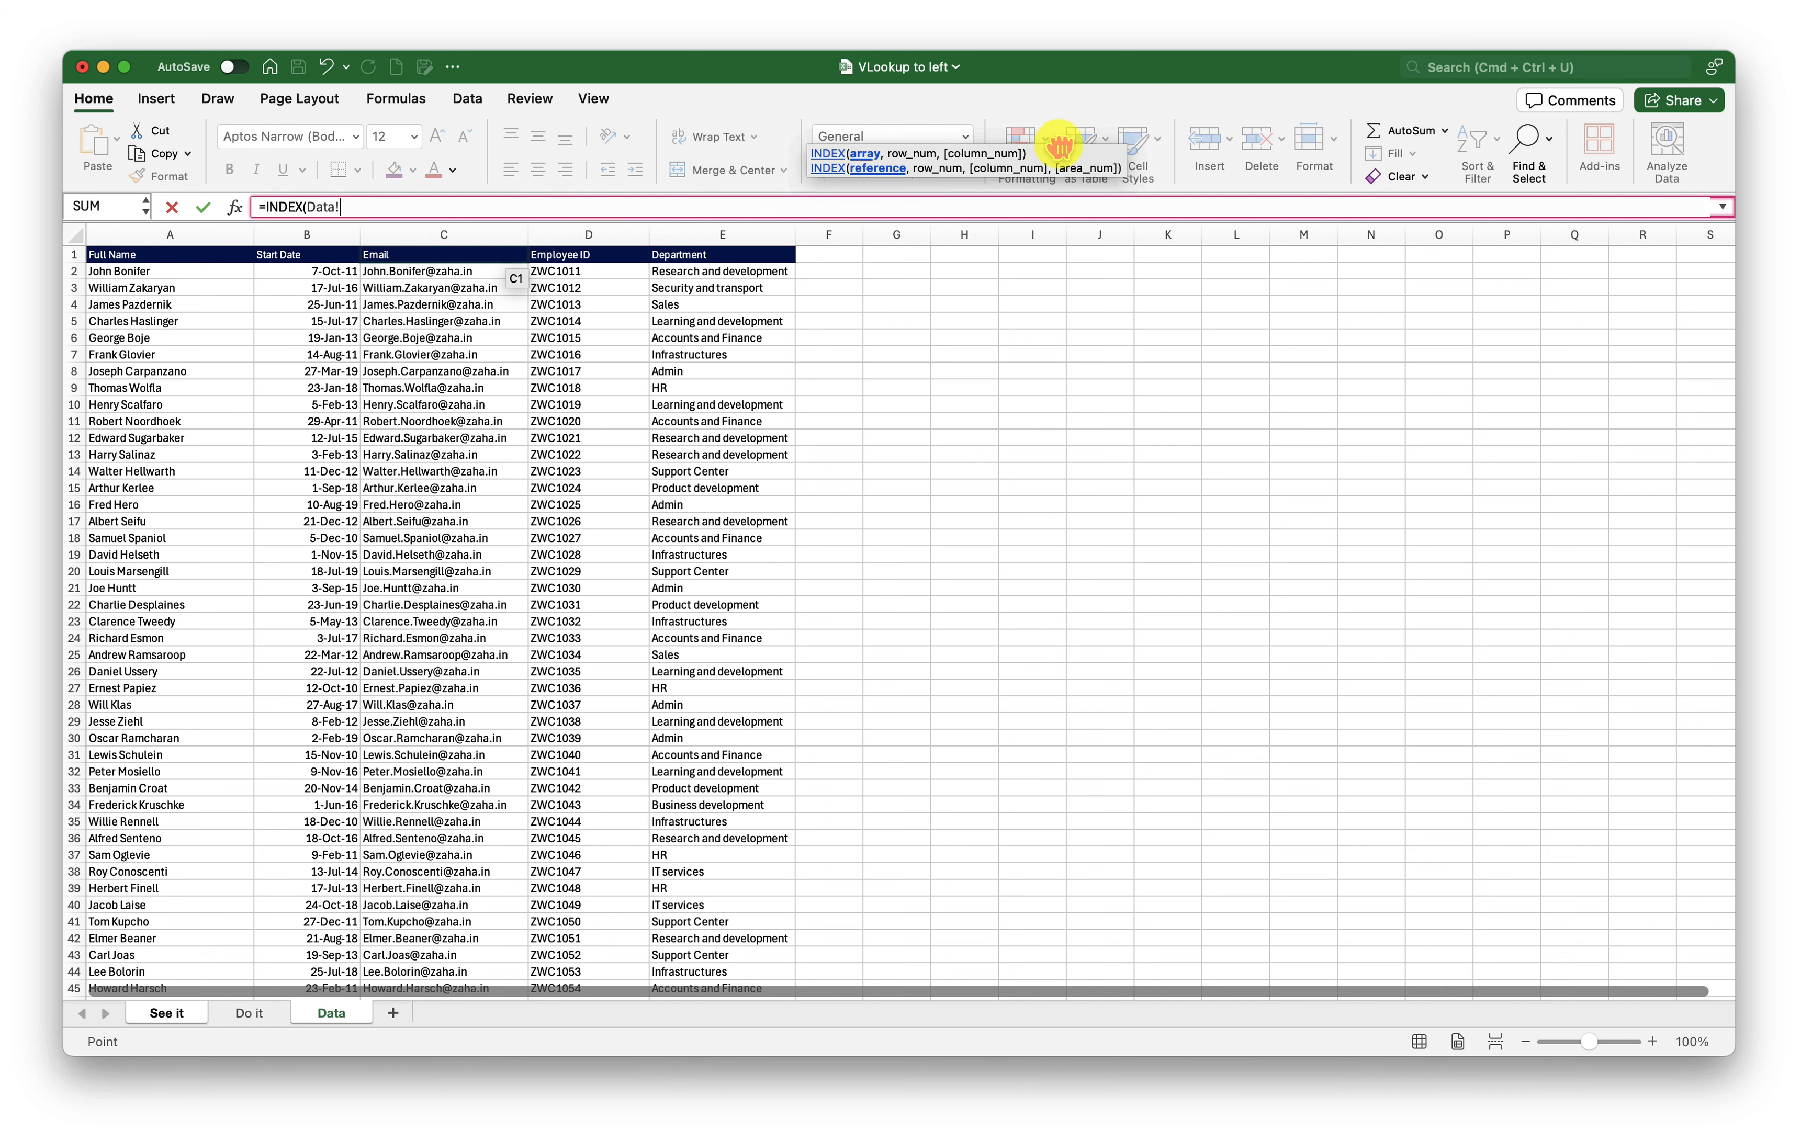
pyautogui.click(418, 232)
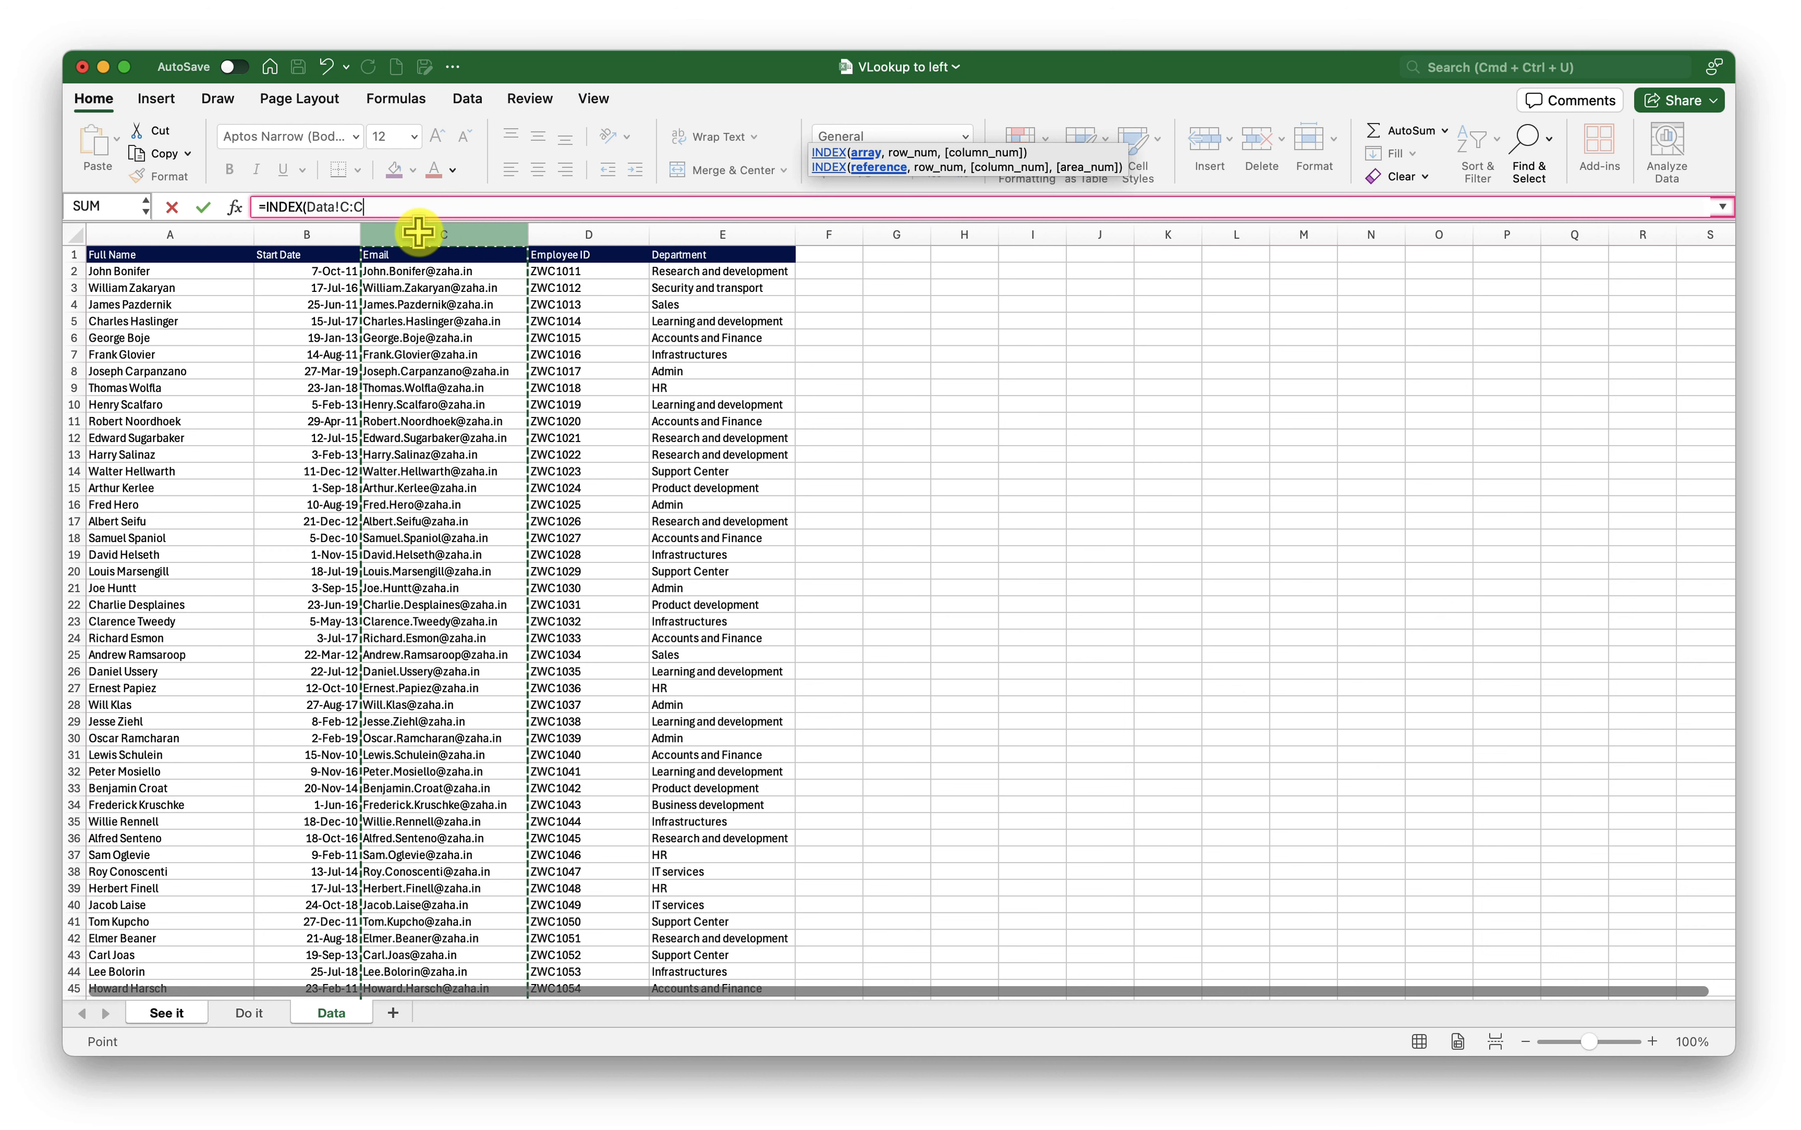
pyautogui.write(',')
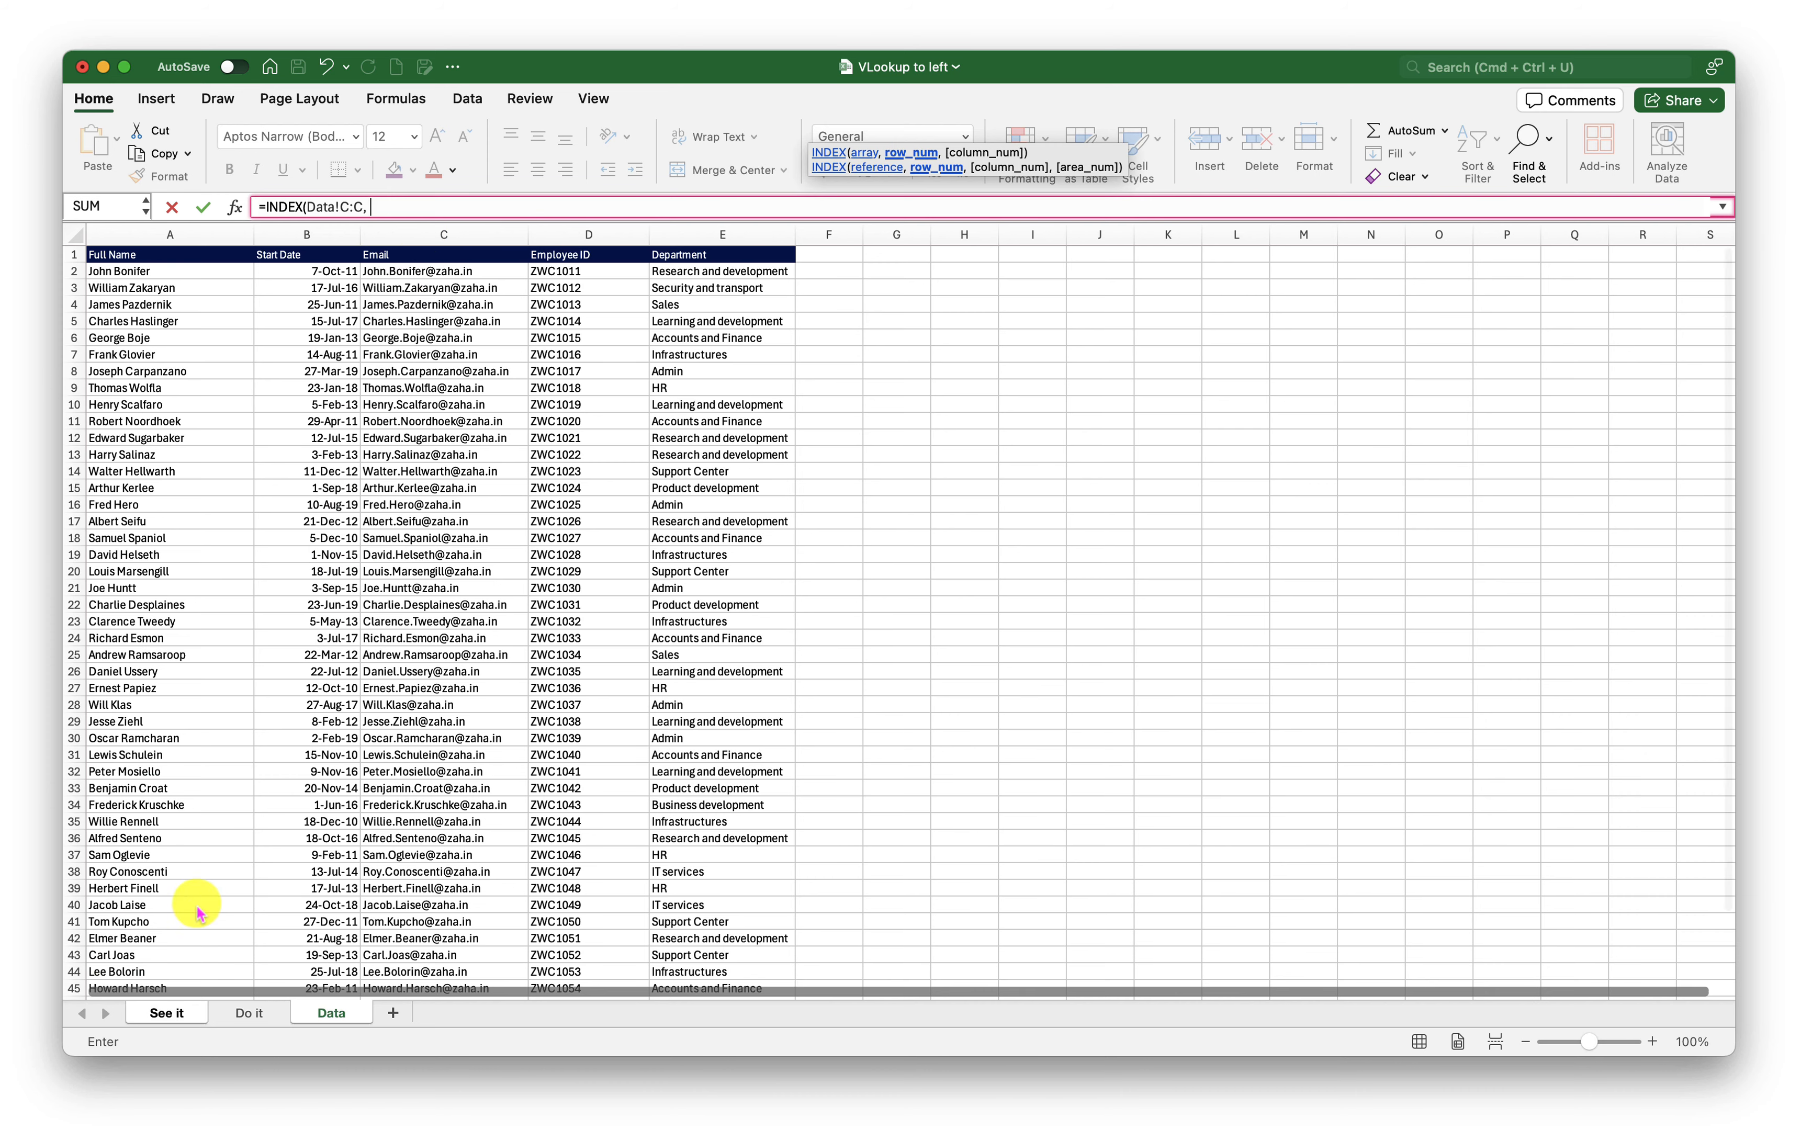
# - Complete the INDEX formula in C2 with See it cell B2 as the row number and 1 as the column number
pyautogui.click(166, 1014)
pyautogui.click(349, 346)
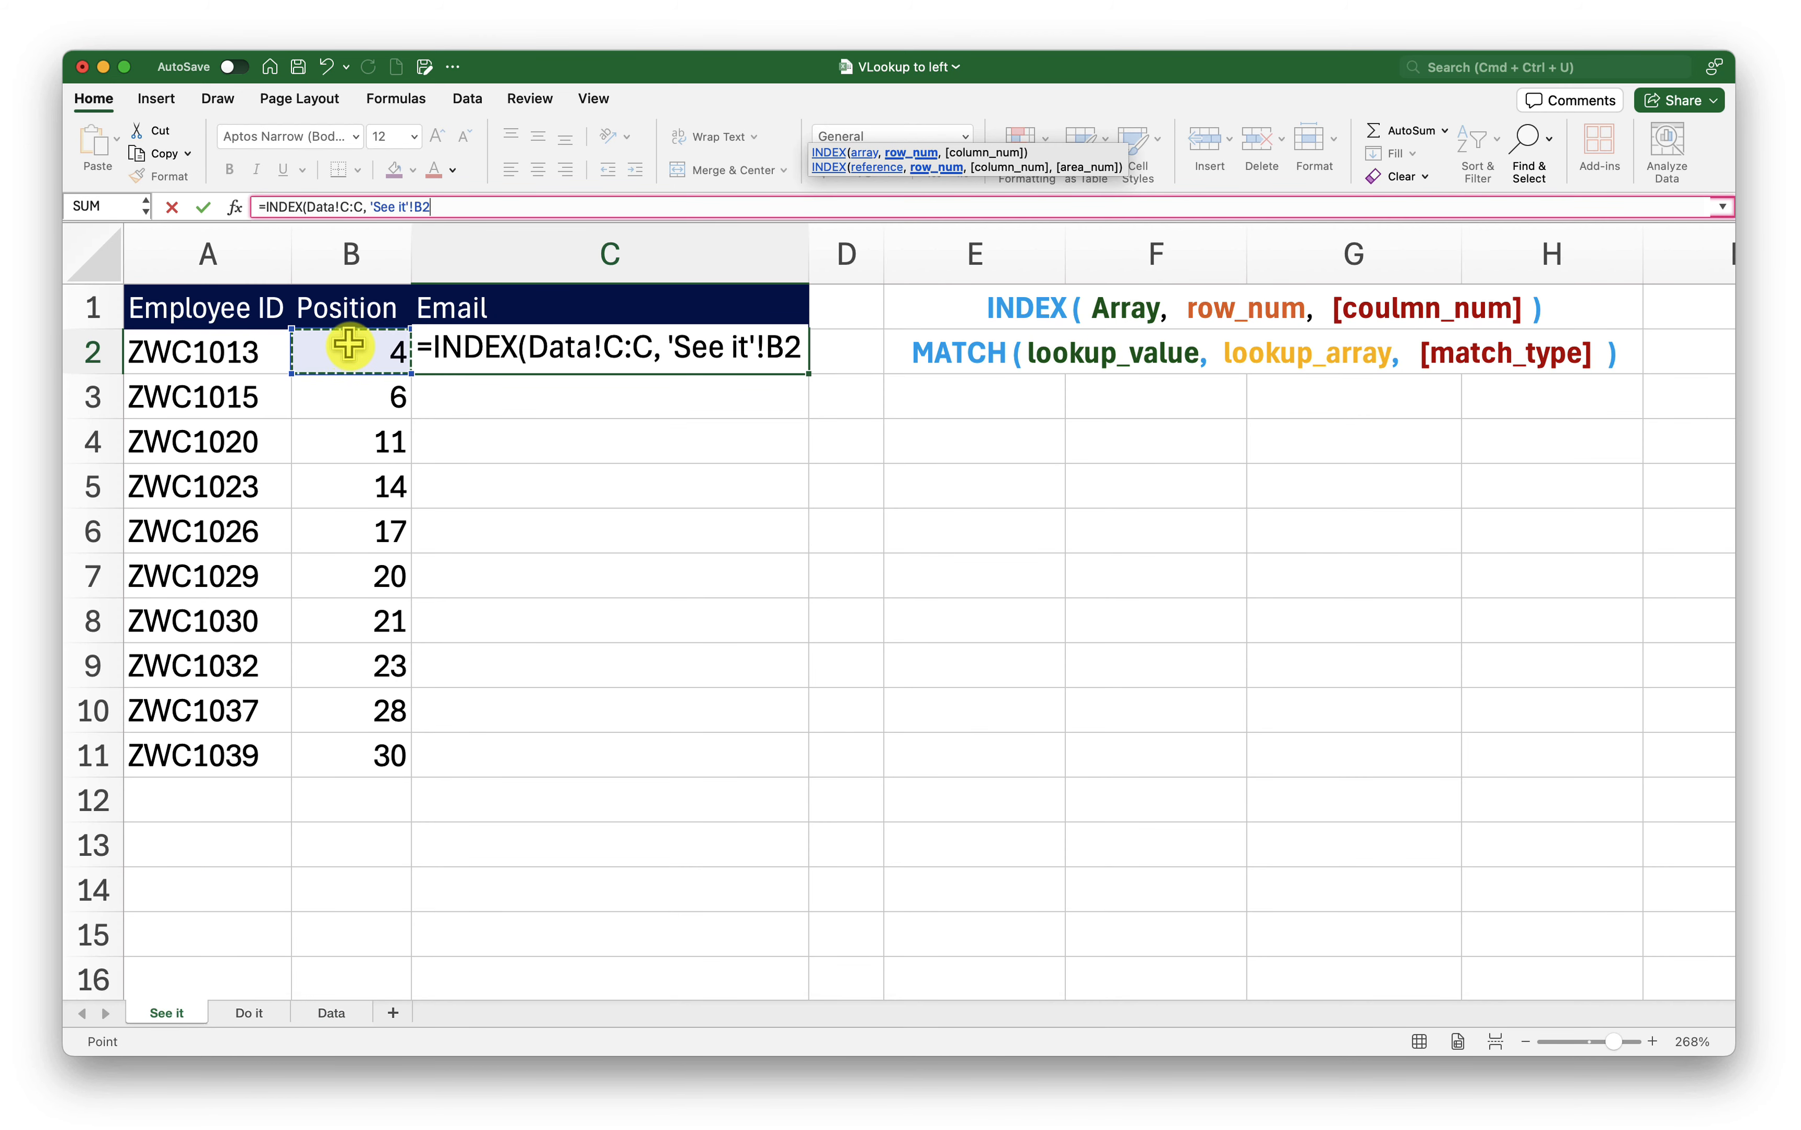
pyautogui.write(', ')
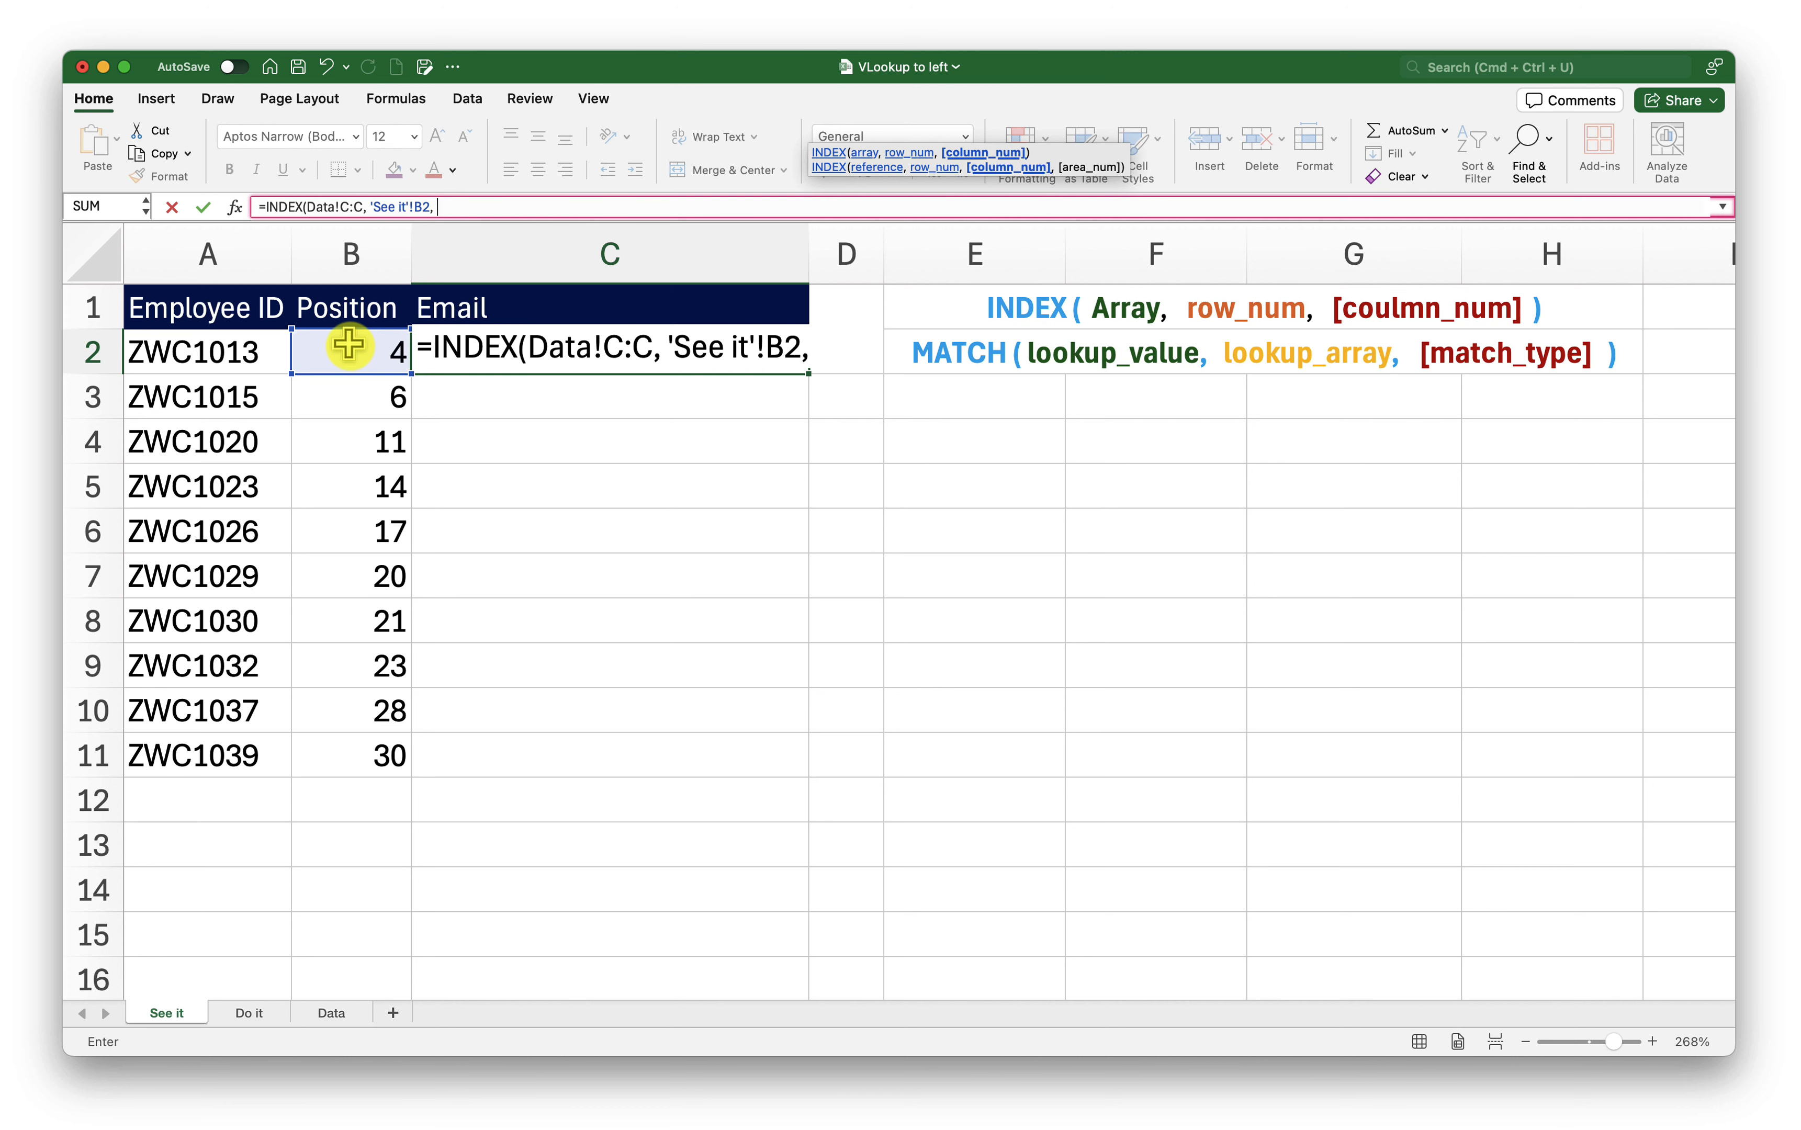
pyautogui.write('1)')
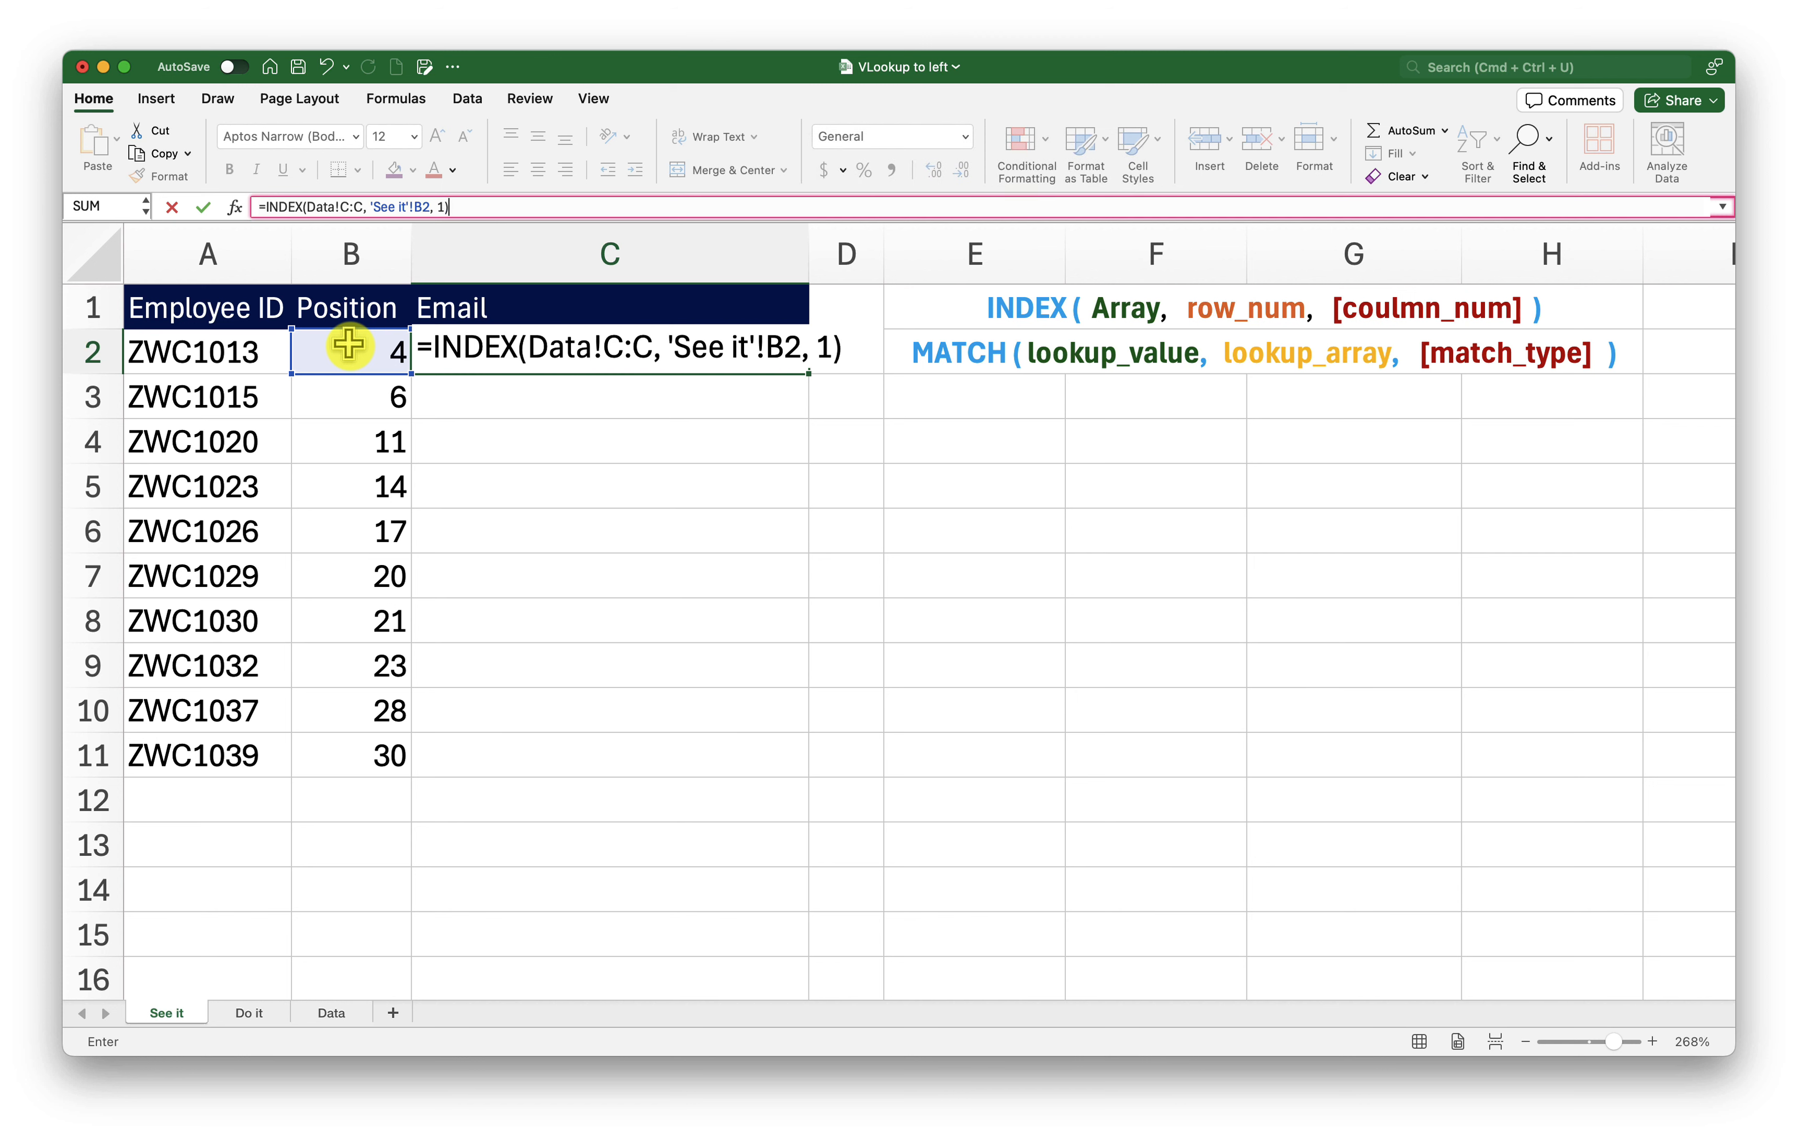
pyautogui.press('Return')
# - Check the email in C2 against the Data sheet's Email column at the row given by the position in B2
pyautogui.click(701, 352)
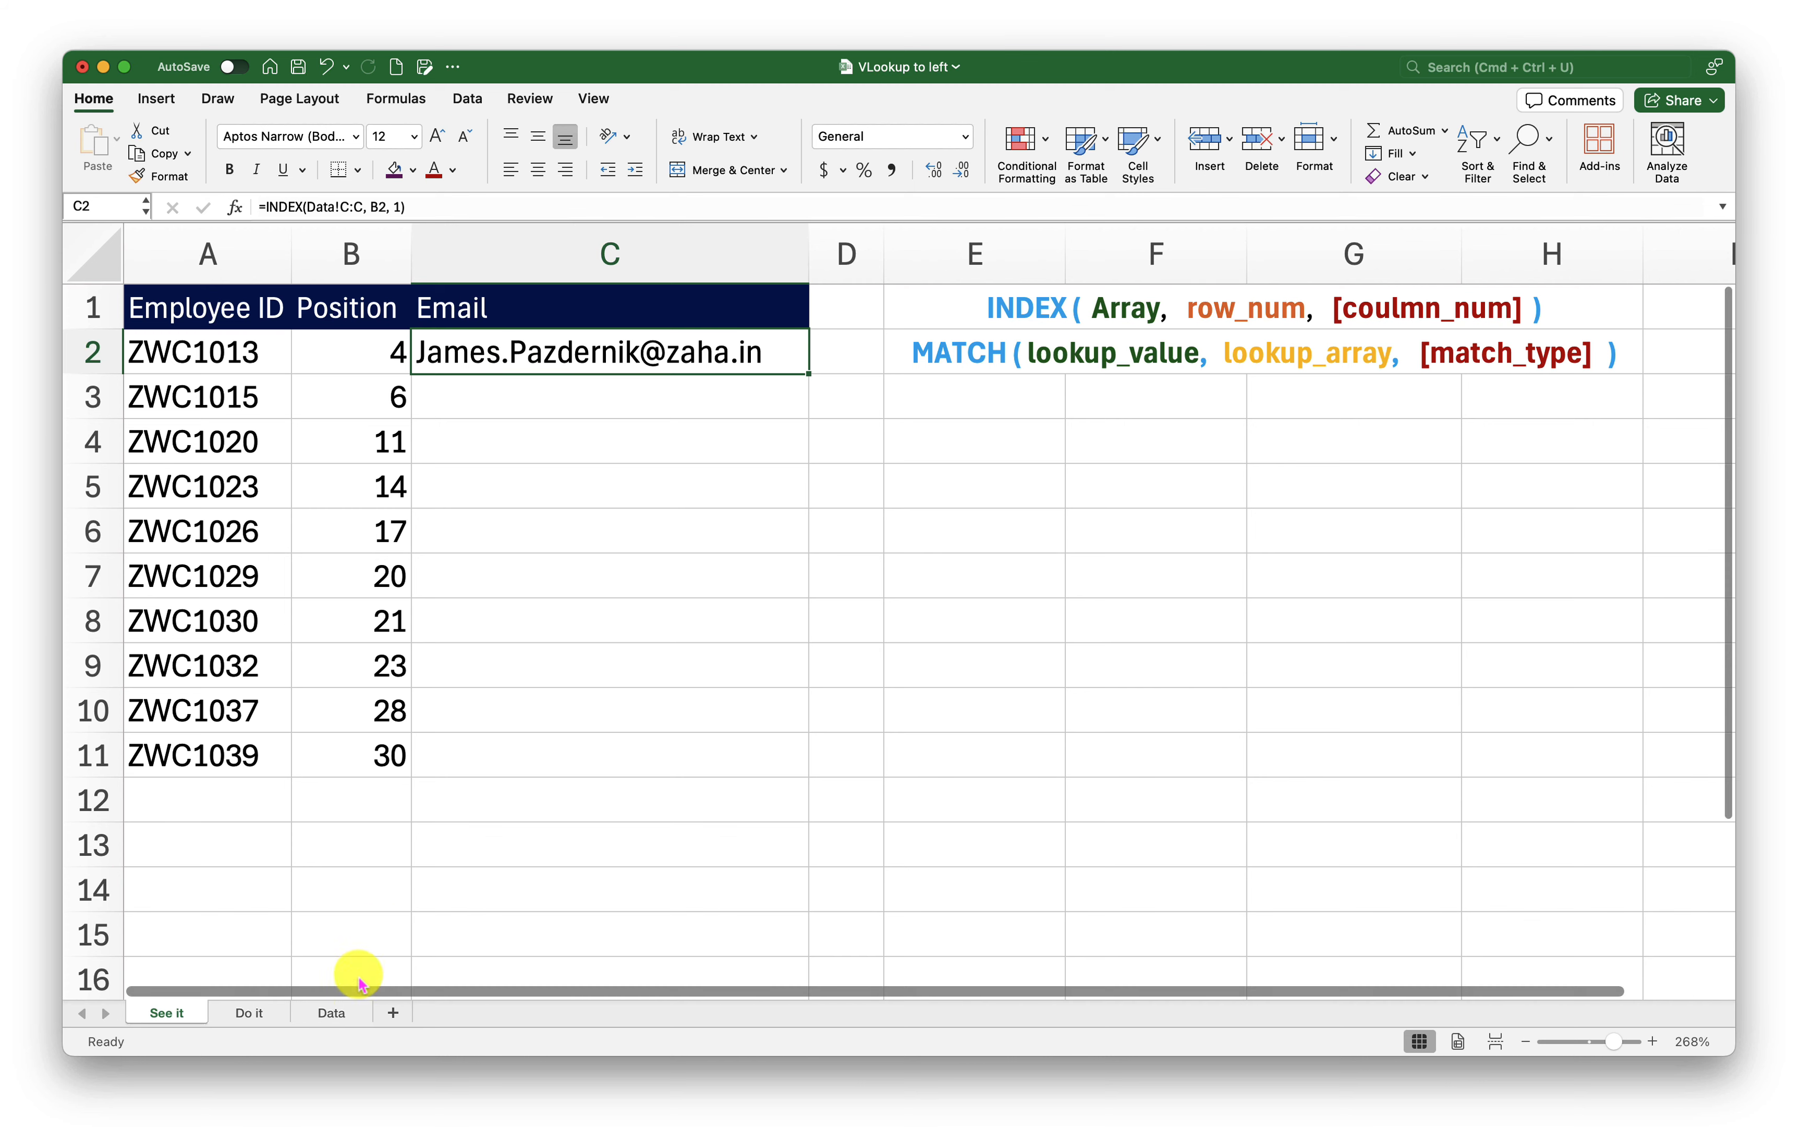
pyautogui.click(331, 1013)
pyautogui.click(463, 234)
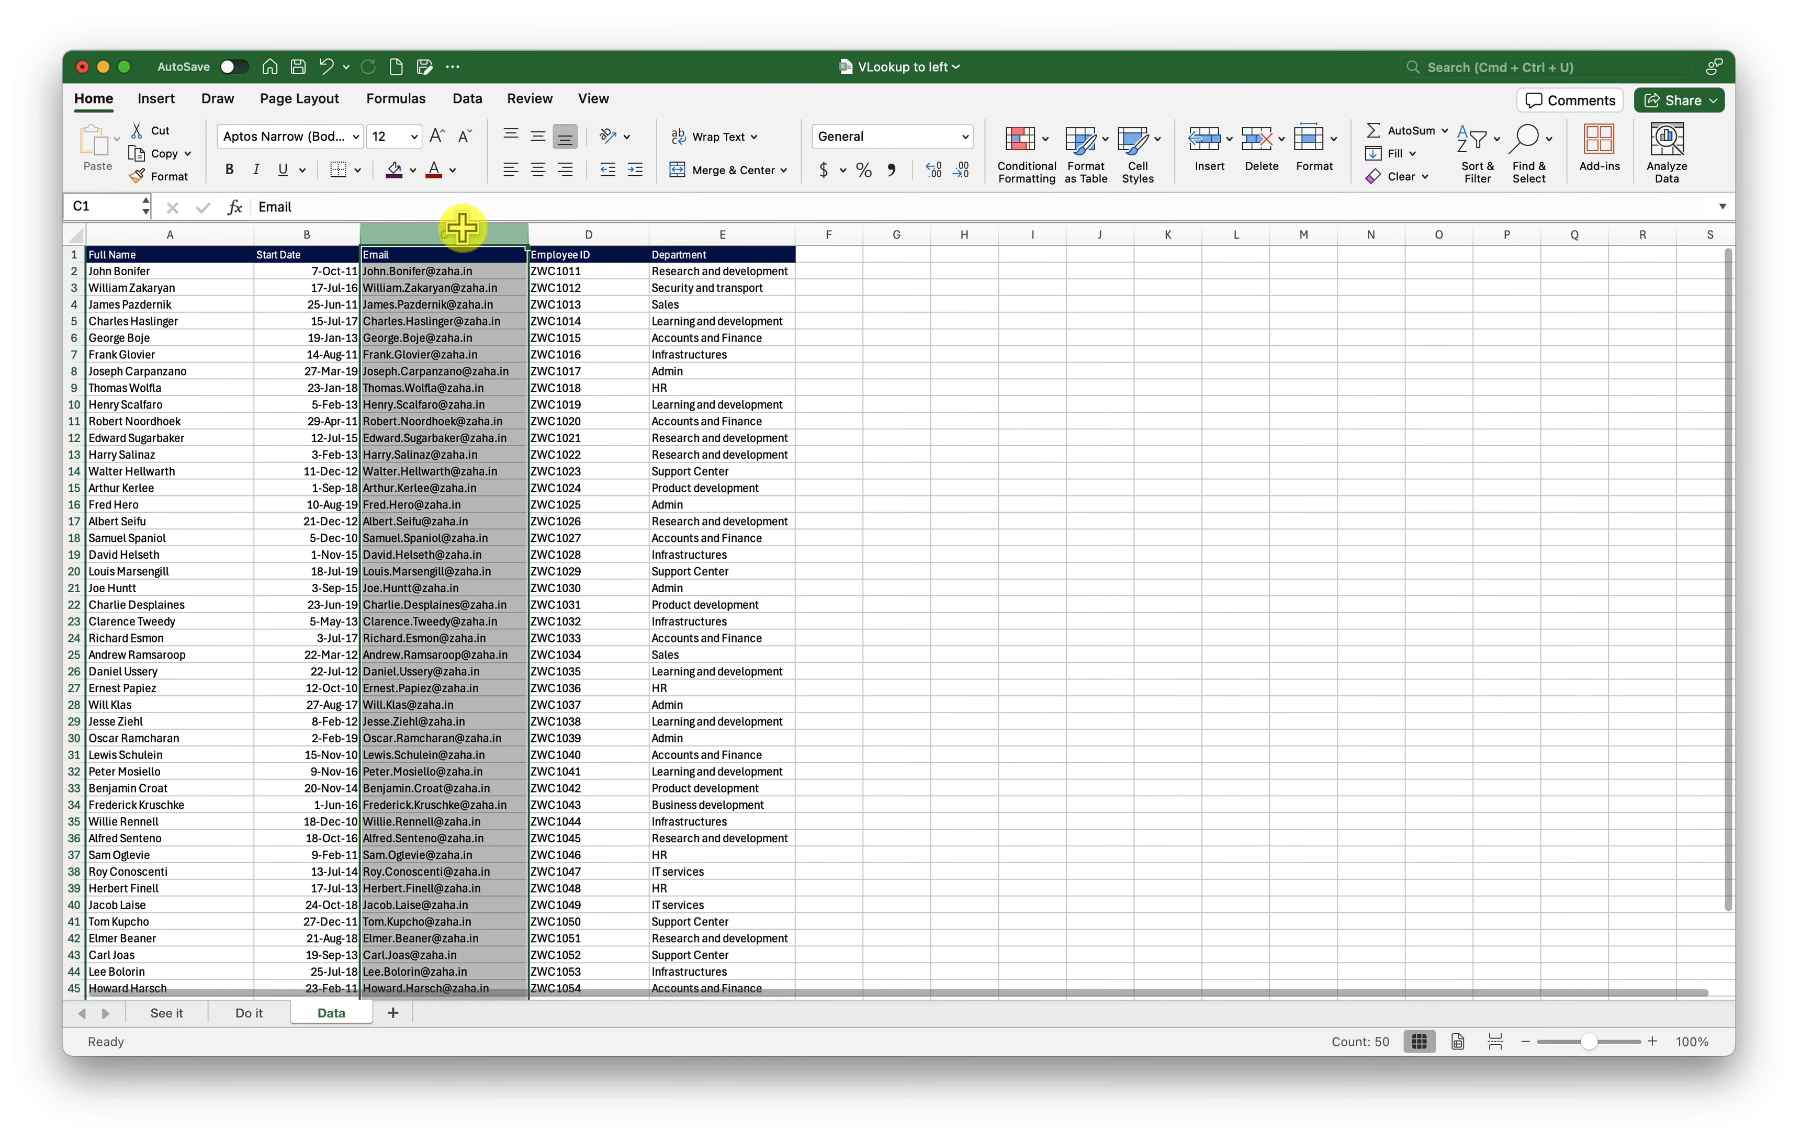
pyautogui.click(452, 321)
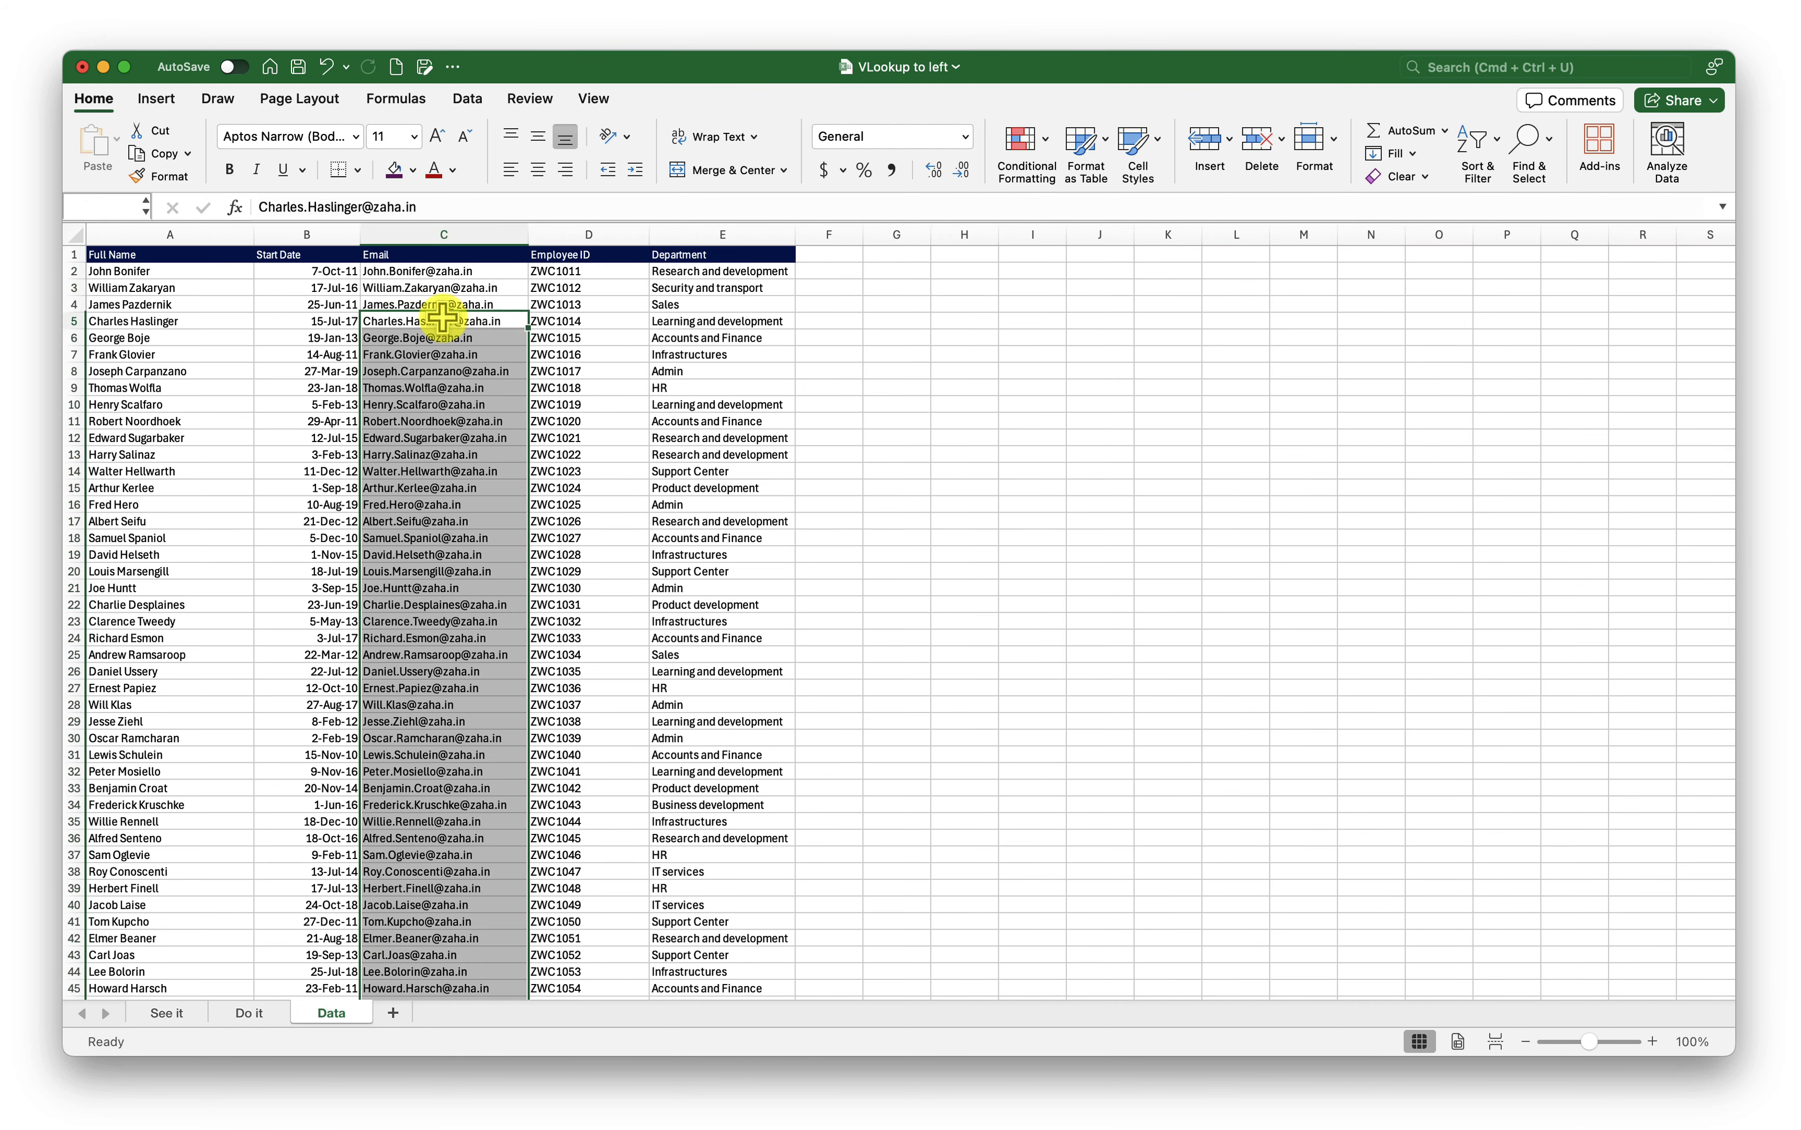
pyautogui.click(193, 1015)
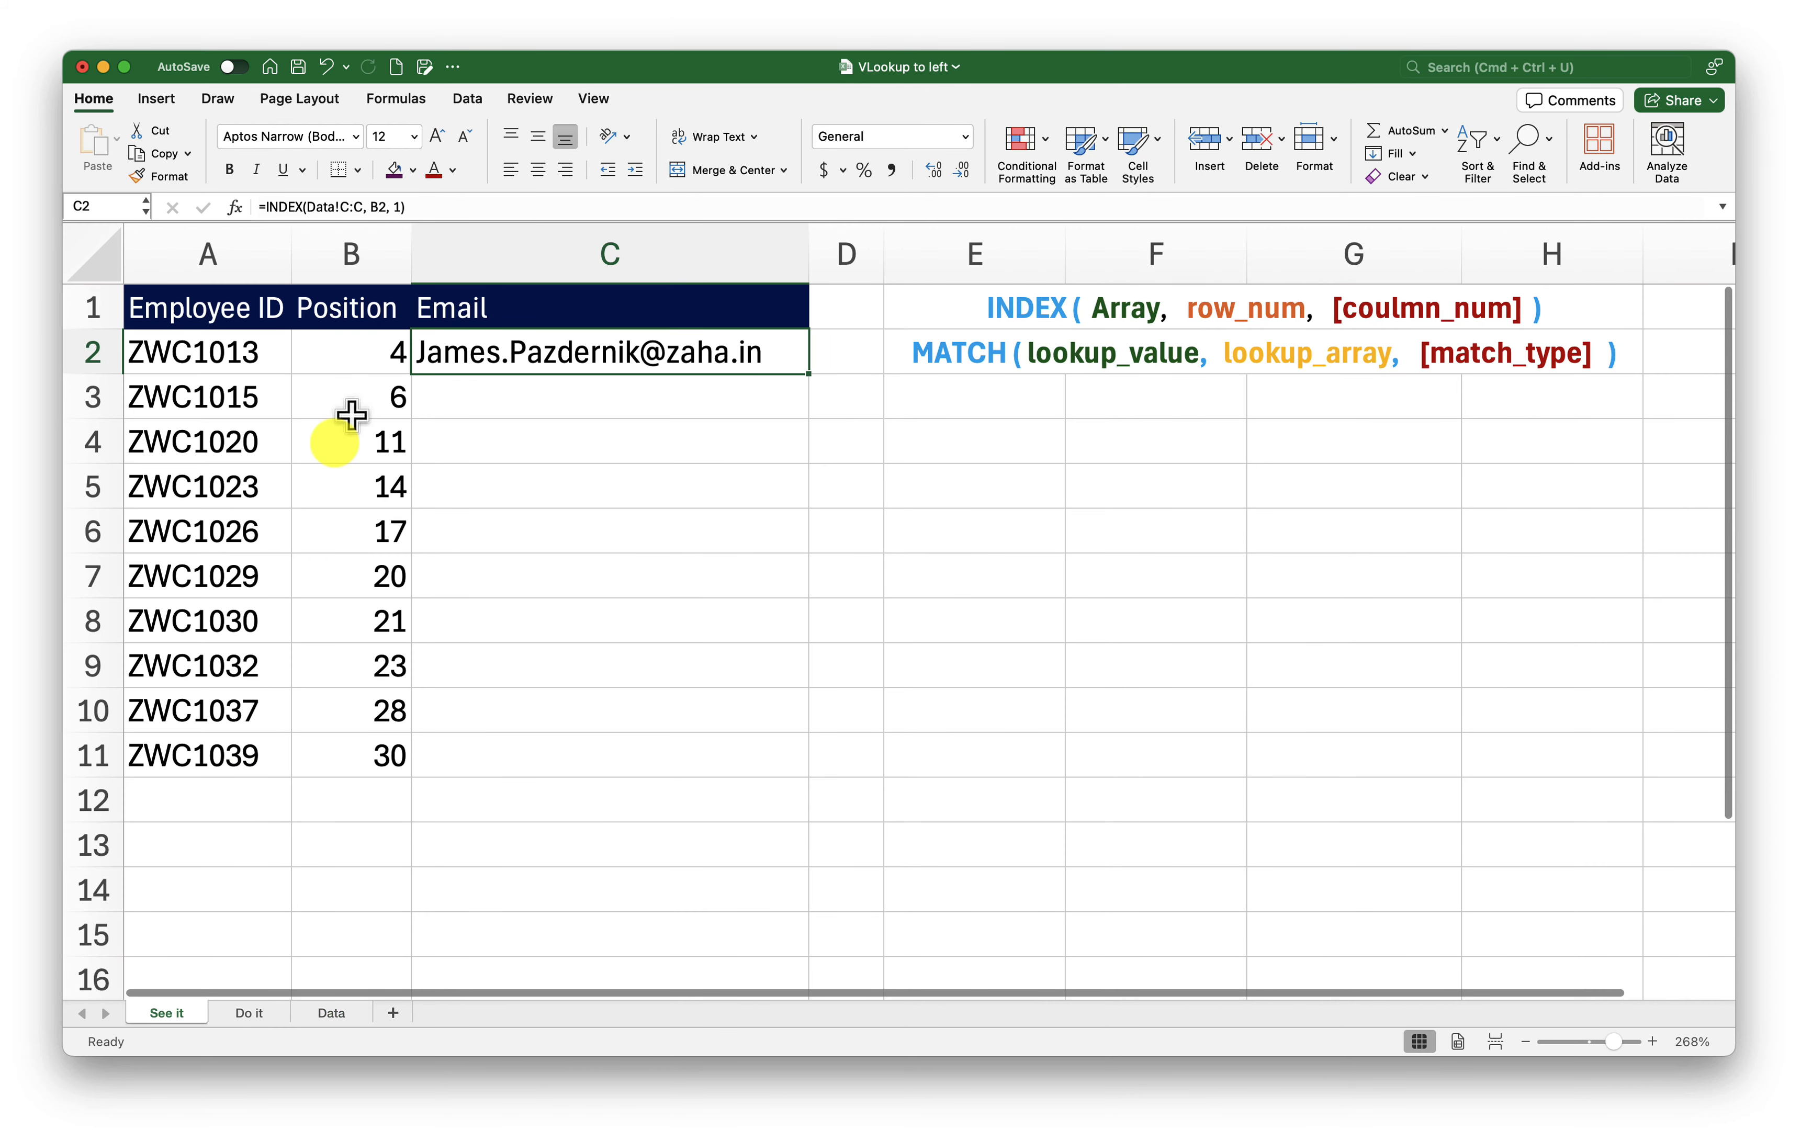
pyautogui.click(353, 361)
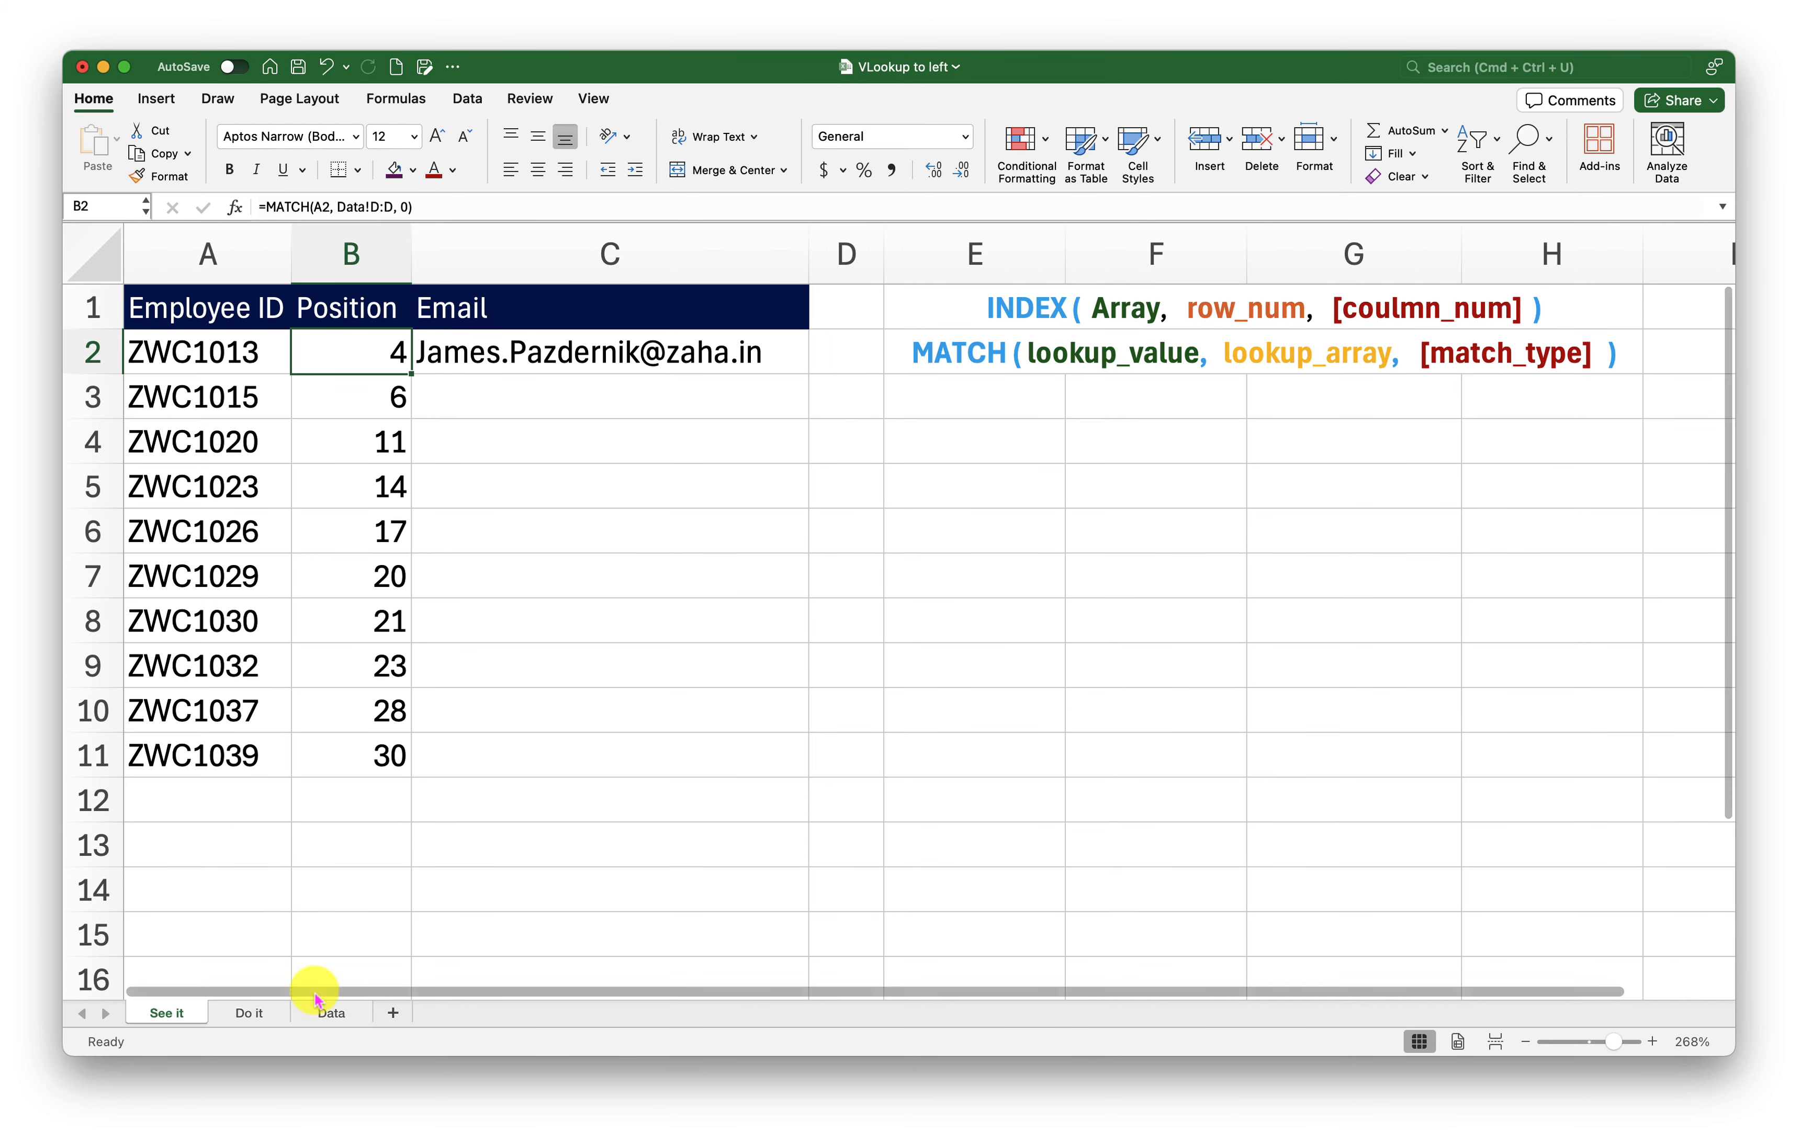
pyautogui.click(320, 1015)
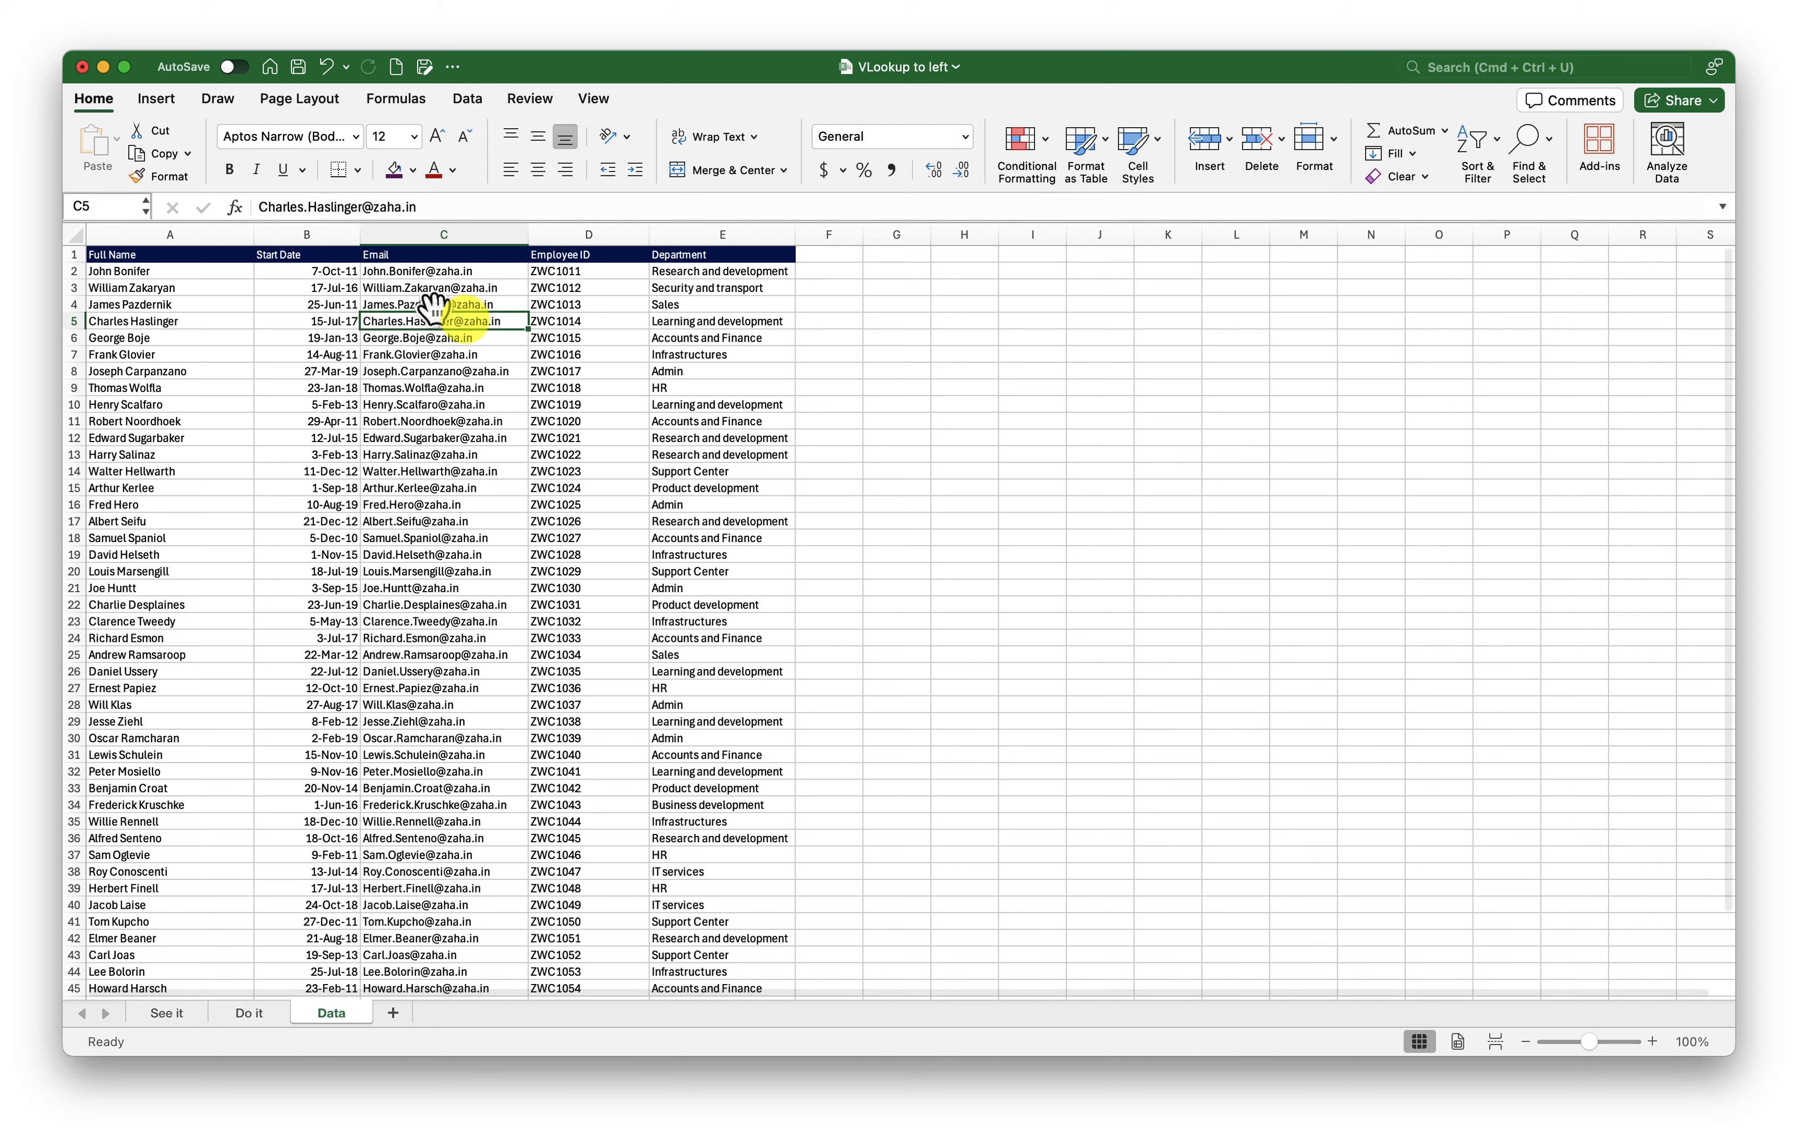
pyautogui.scroll(3, 433, 306)
pyautogui.scroll(5, 435, 307)
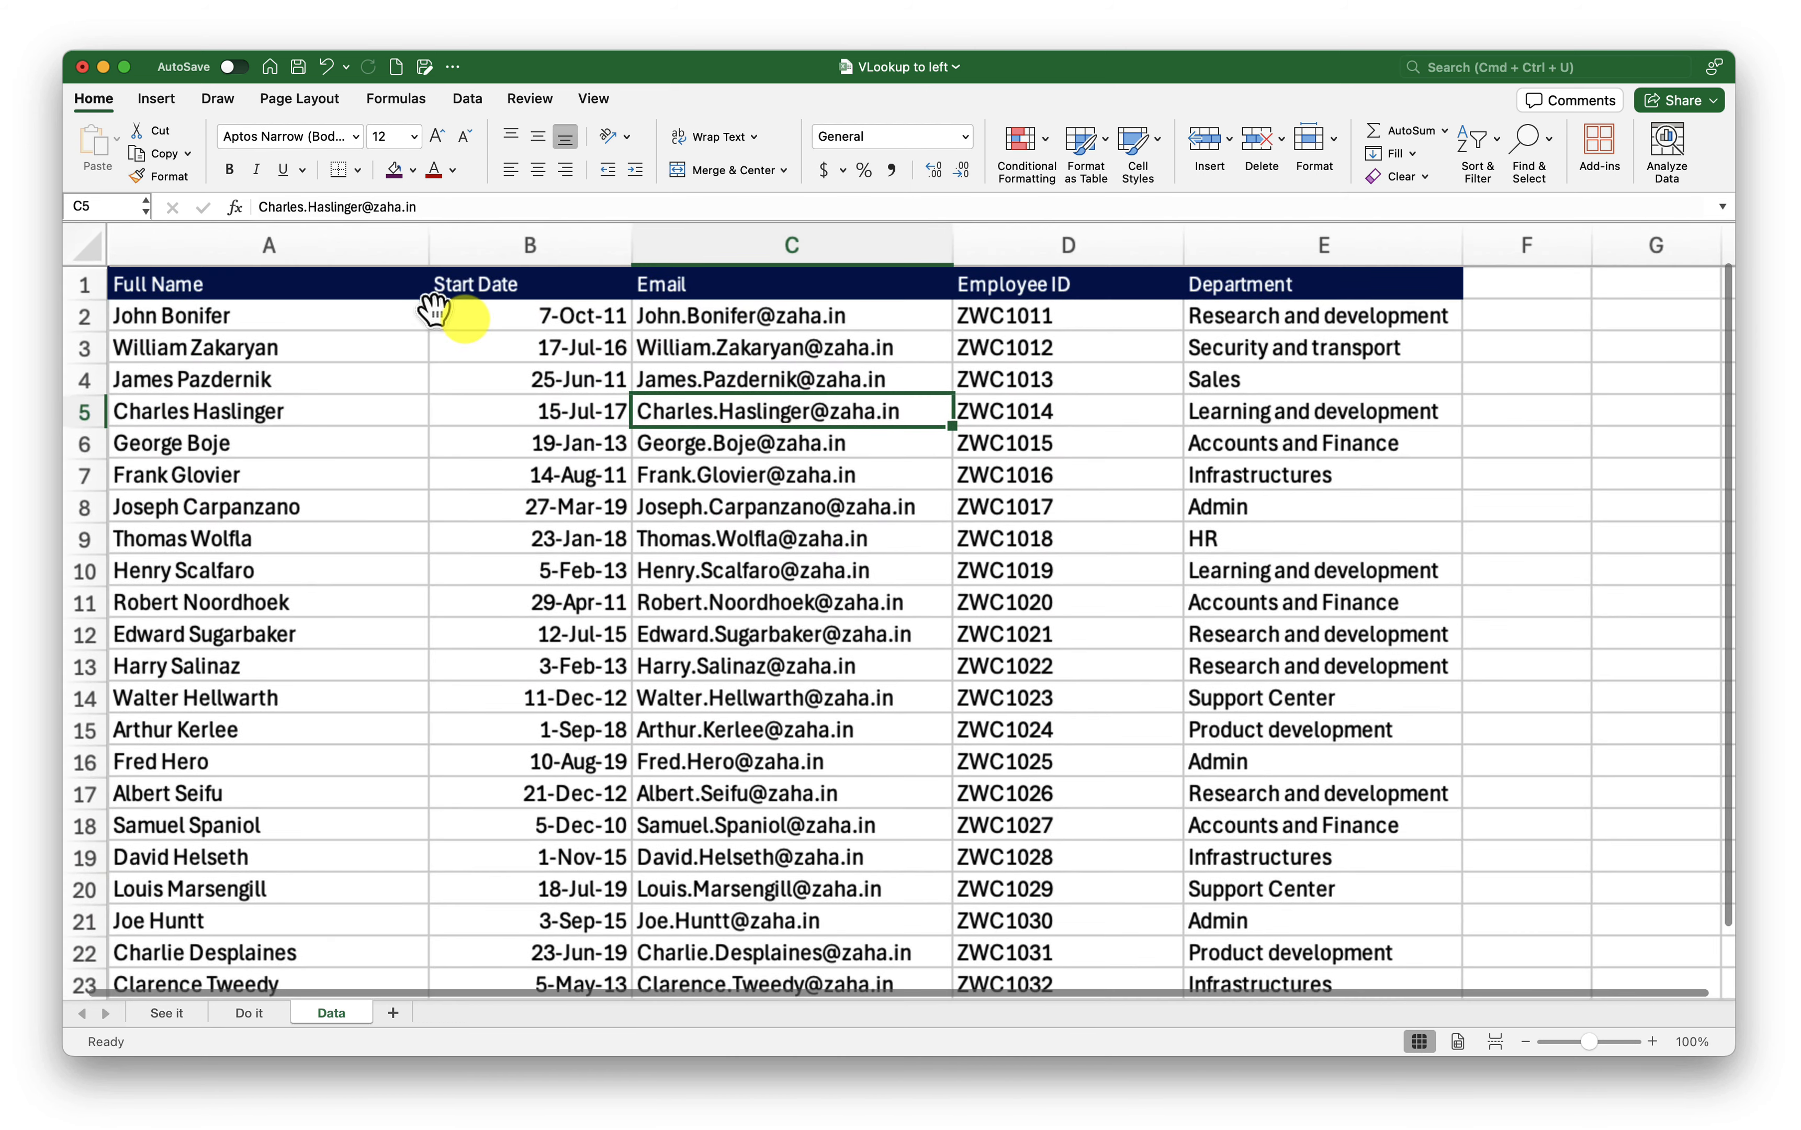
pyautogui.click(678, 382)
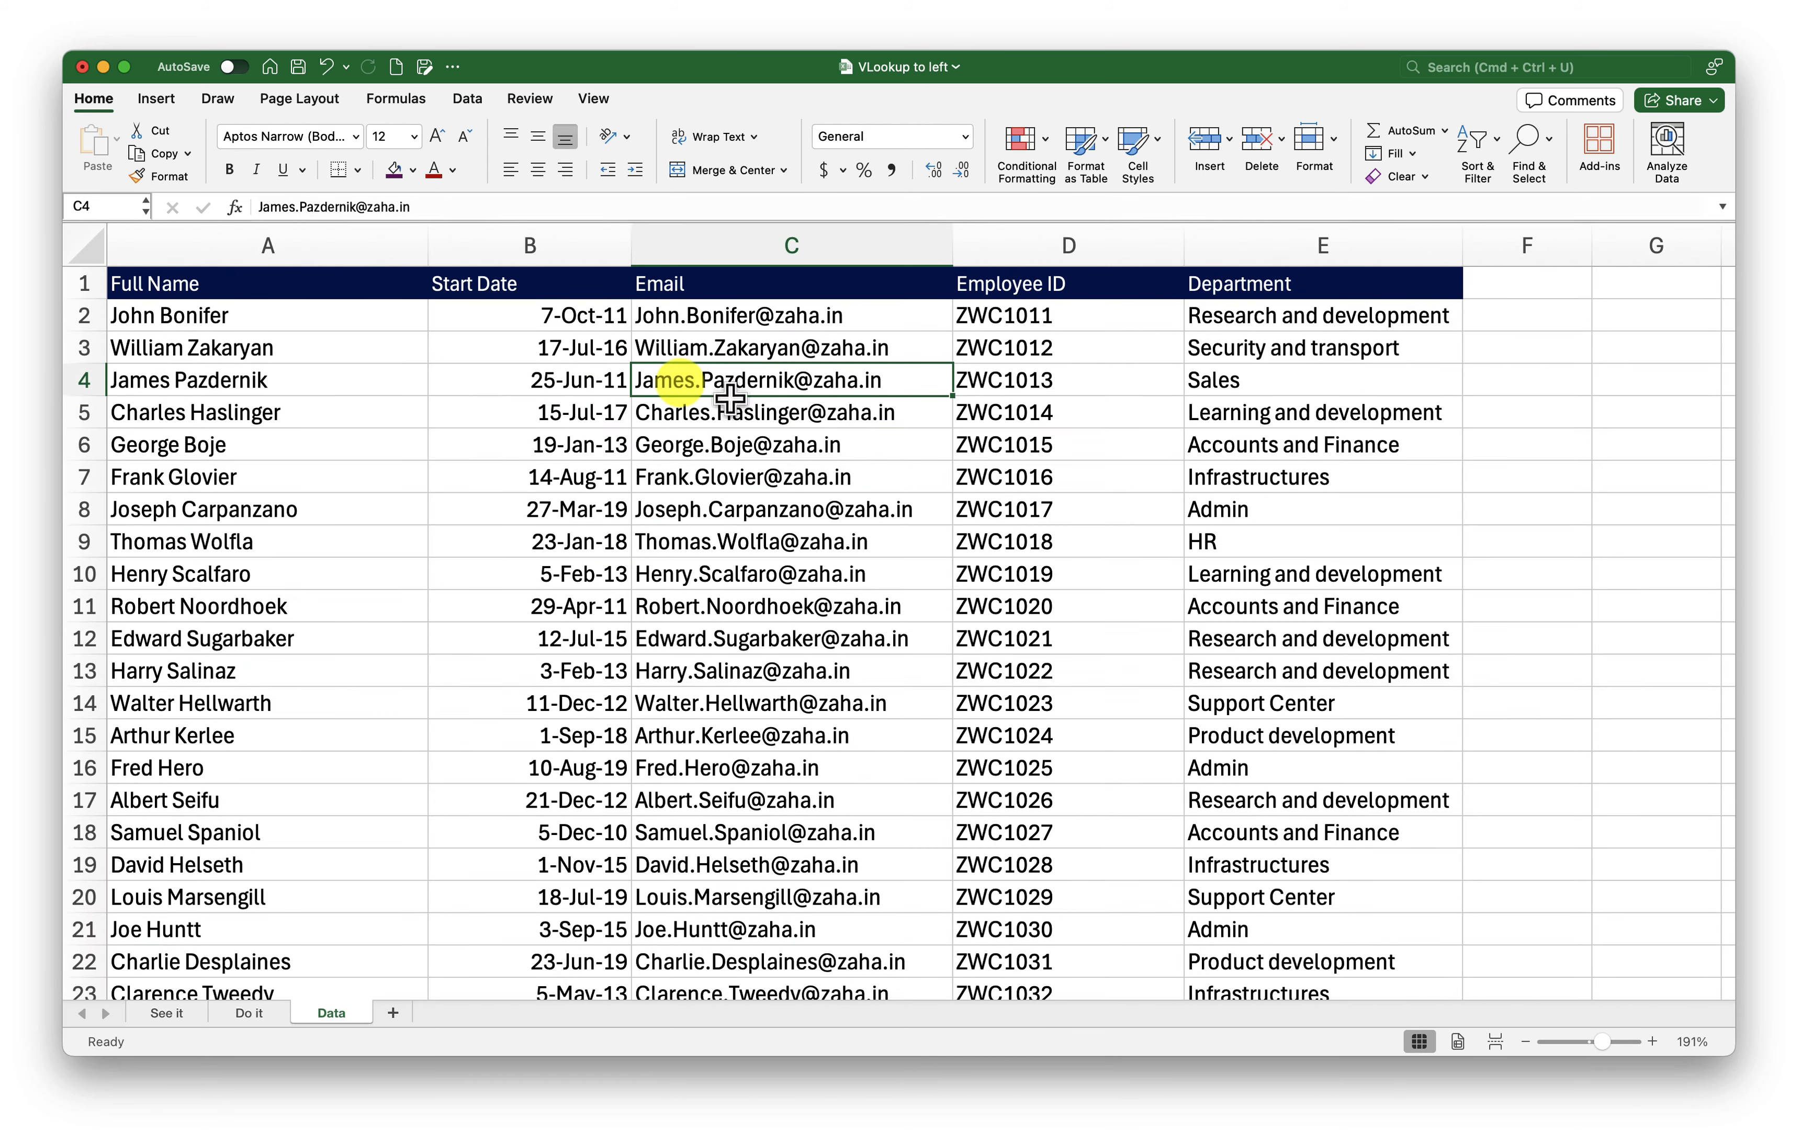
pyautogui.click(658, 246)
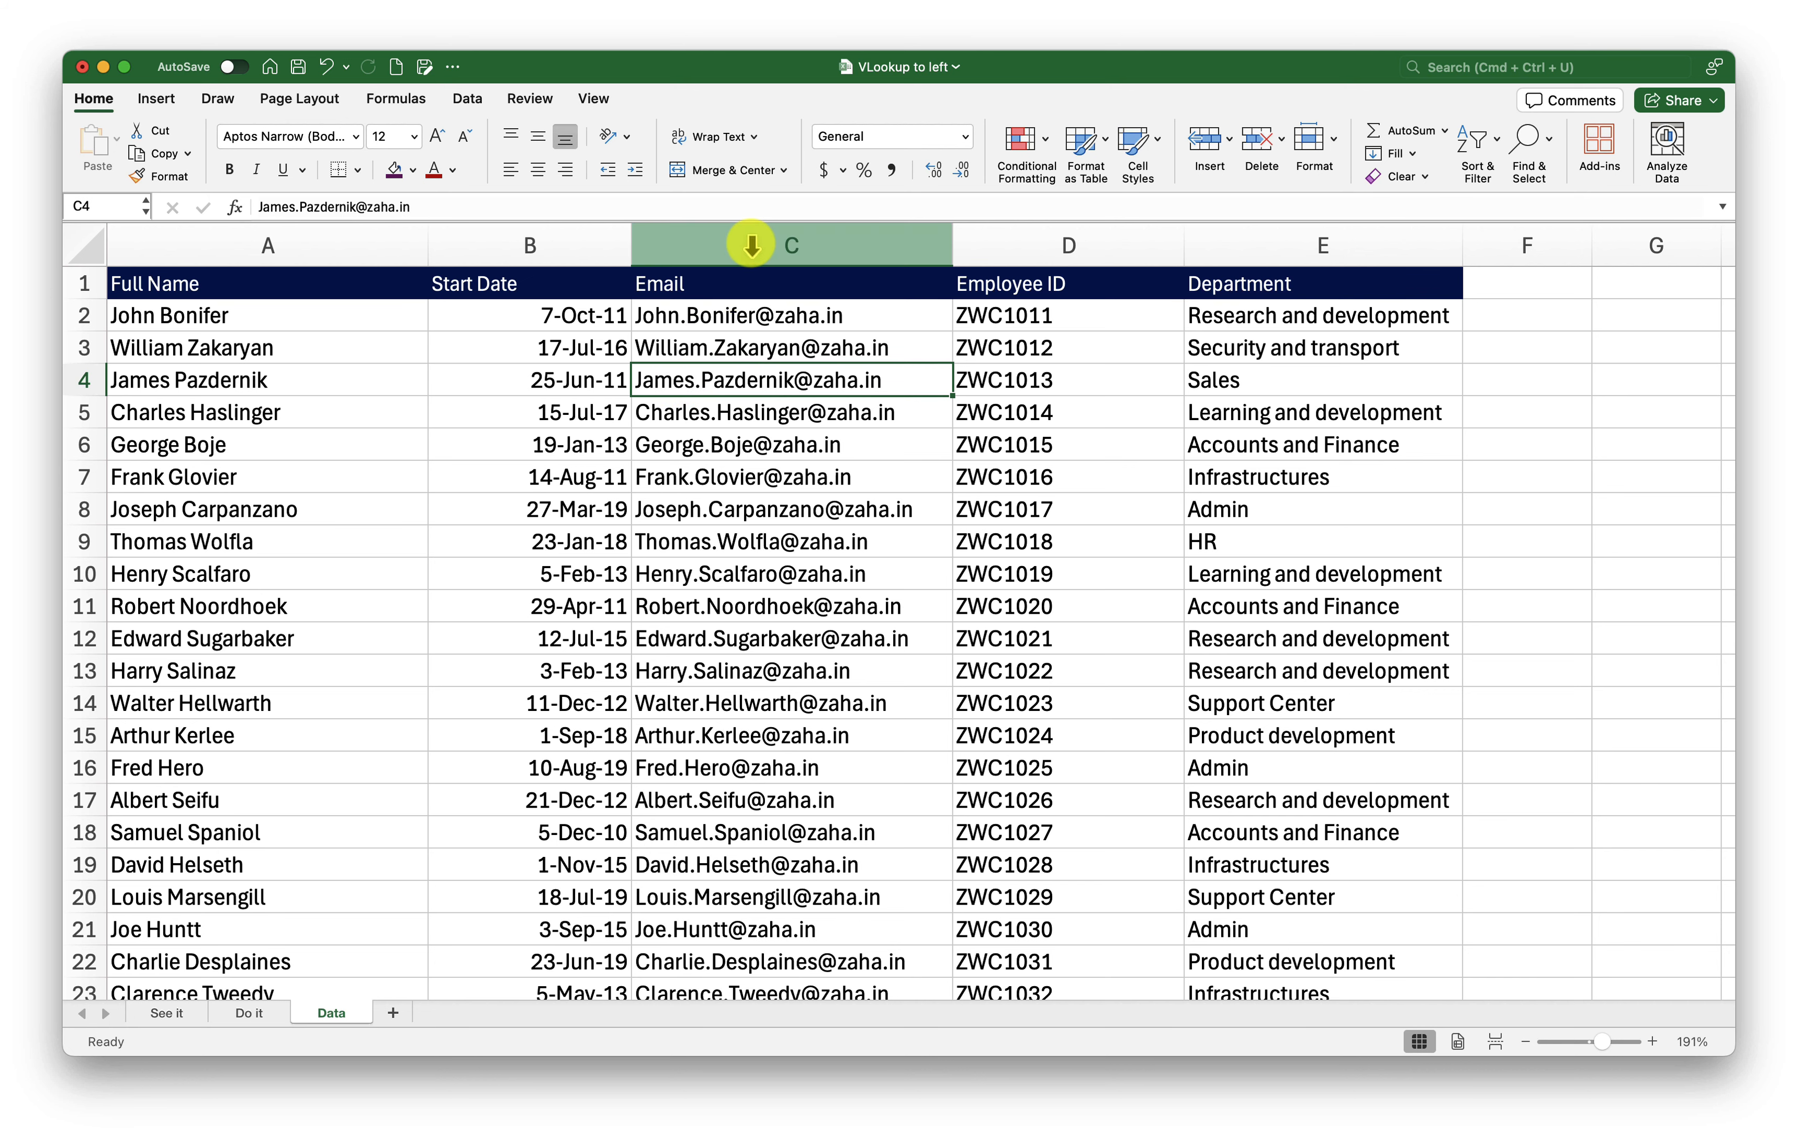
pyautogui.click(722, 382)
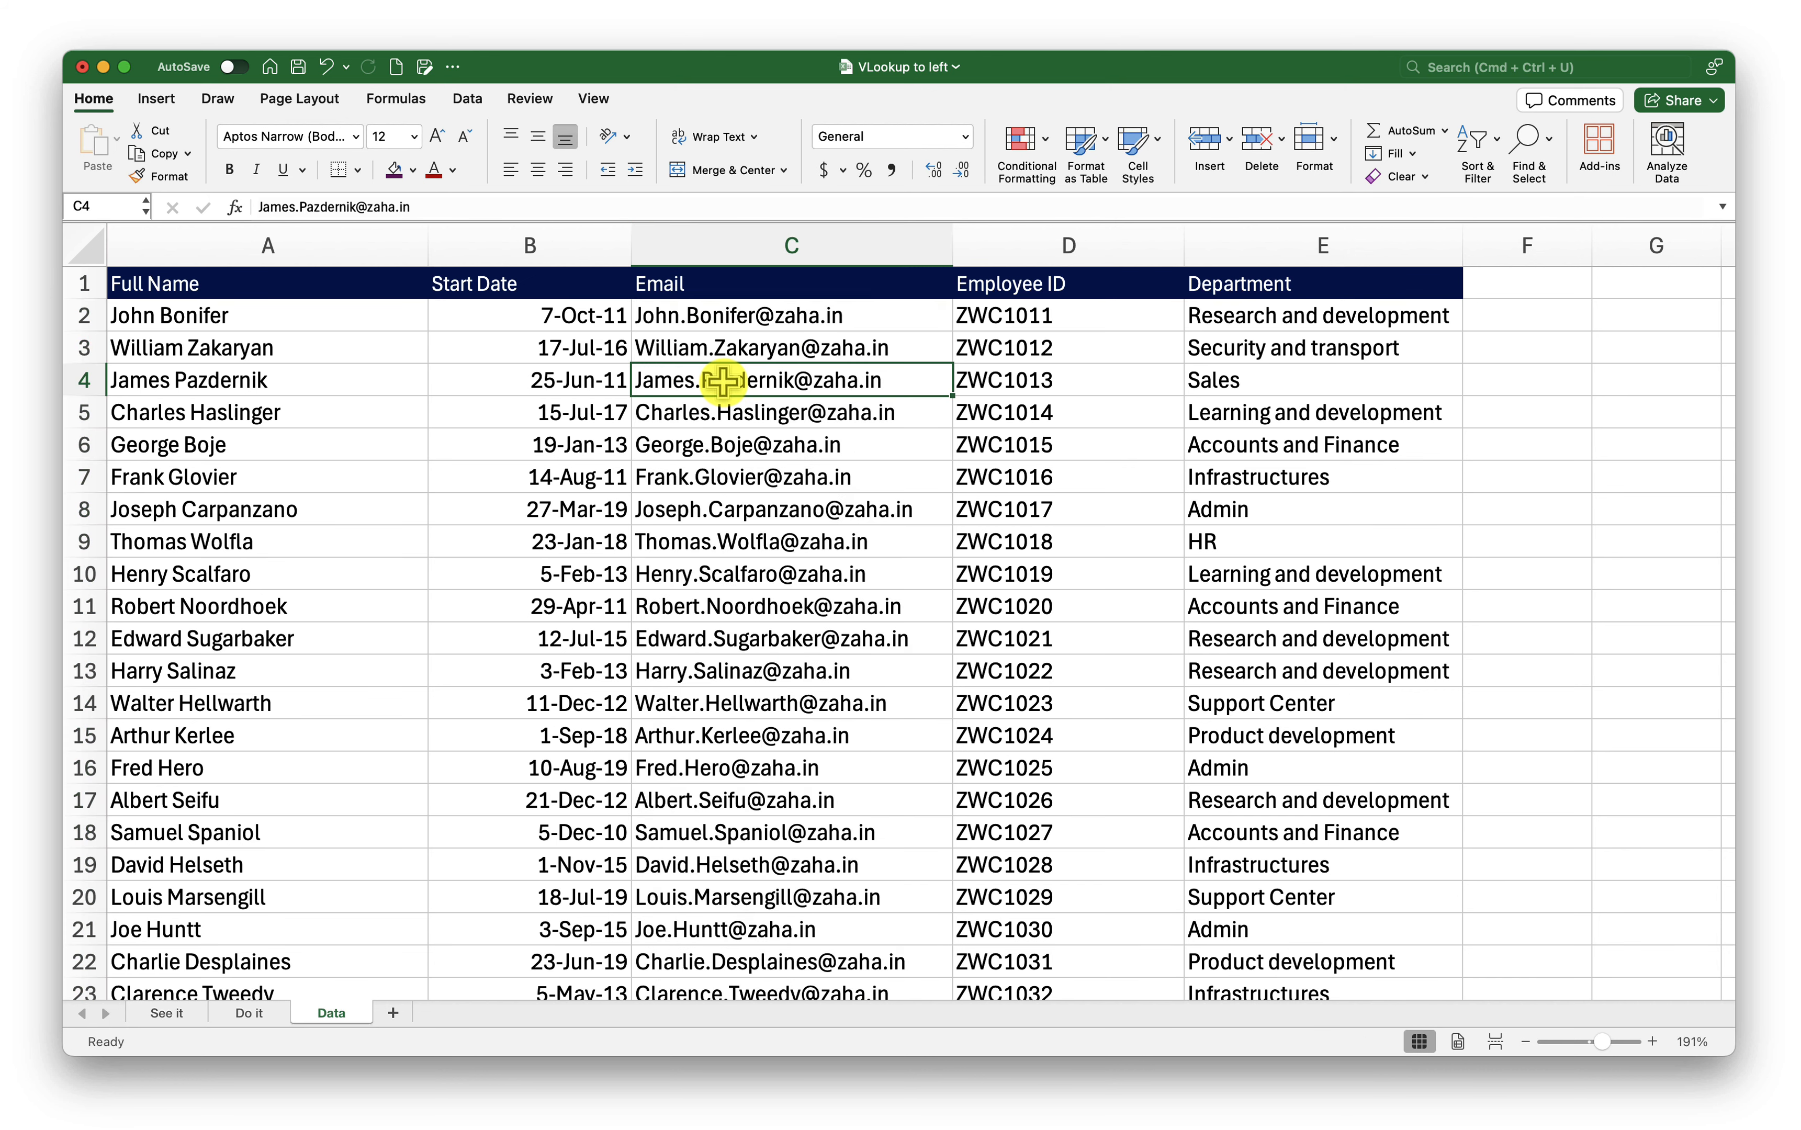
# - Fill the INDEX formula from C2 down to C3 on the See it sheet
pyautogui.click(167, 1013)
pyautogui.click(520, 354)
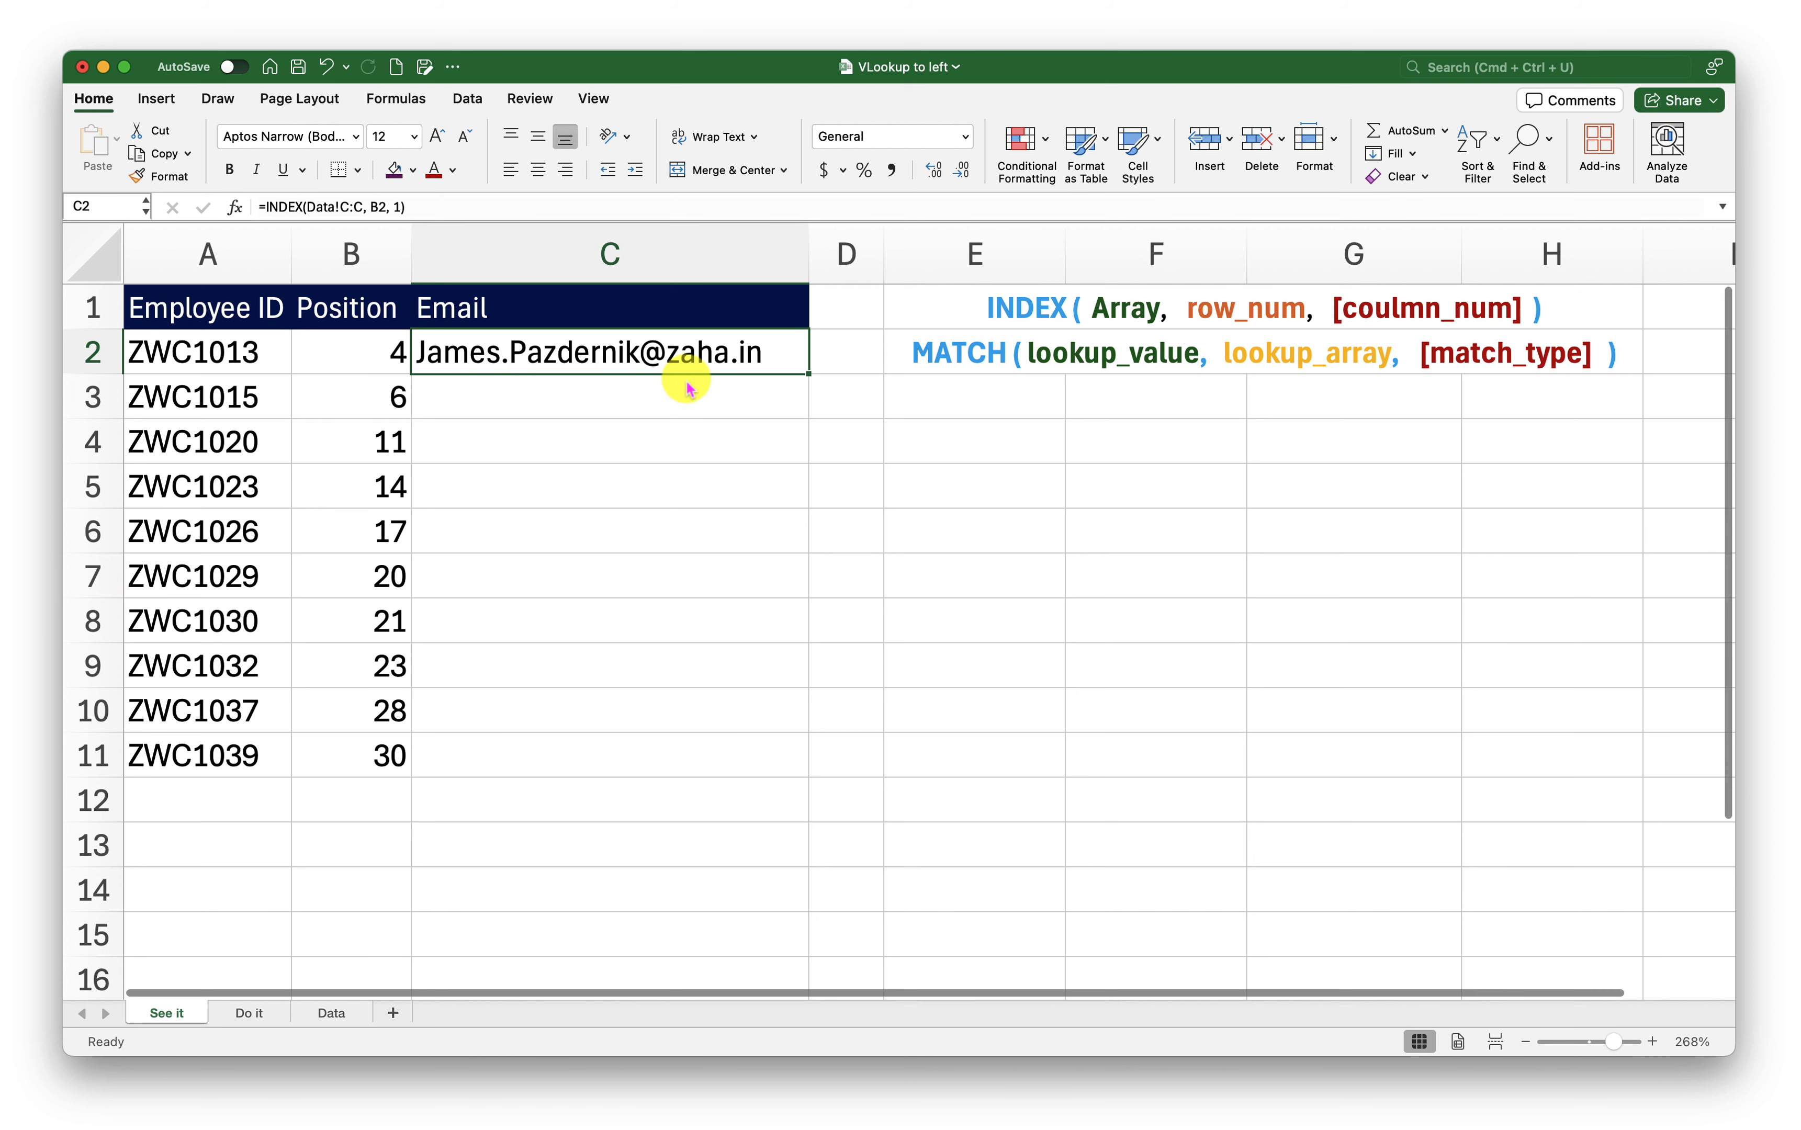
pyautogui.moveTo(809, 377); pyautogui.dragTo(808, 401)
# - Check C3's email by highlighting where row 6 and the Email column cross on the Data sheet
pyautogui.click(370, 394)
pyautogui.click(337, 1017)
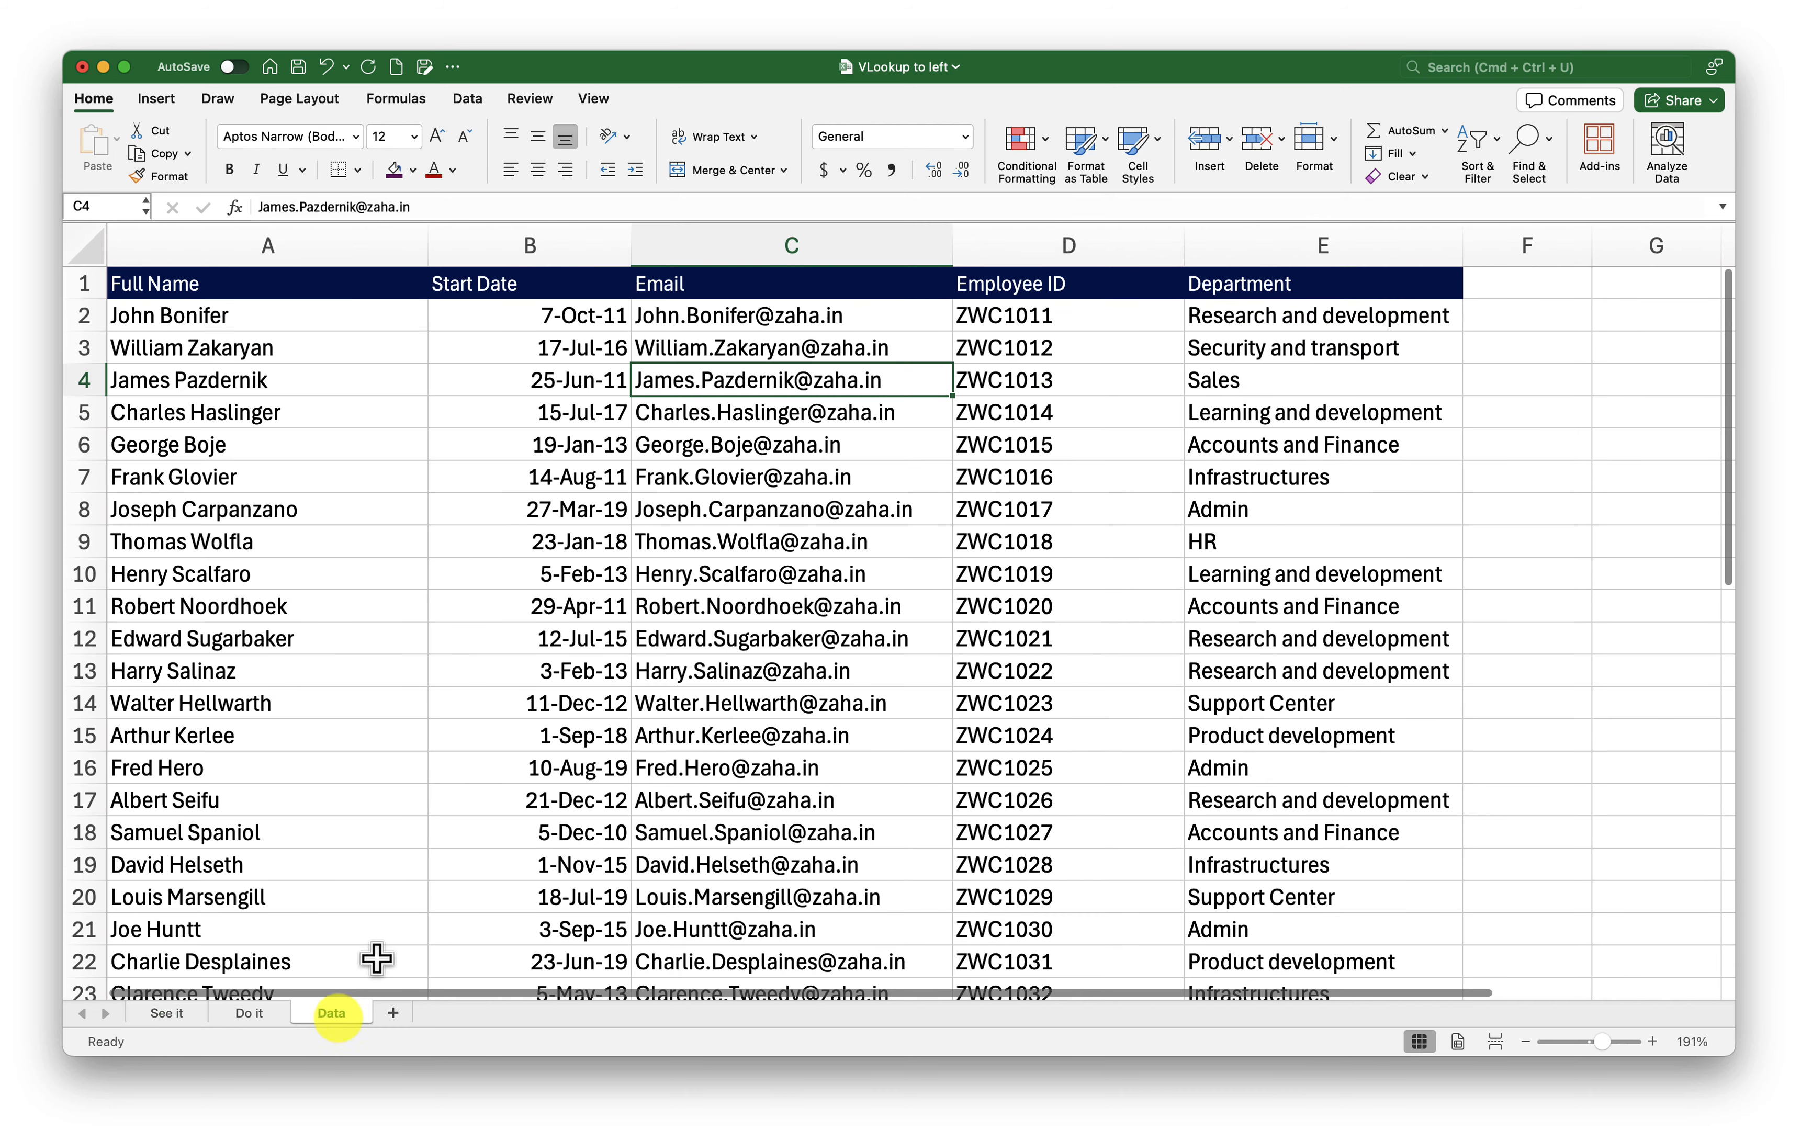
pyautogui.click(86, 445)
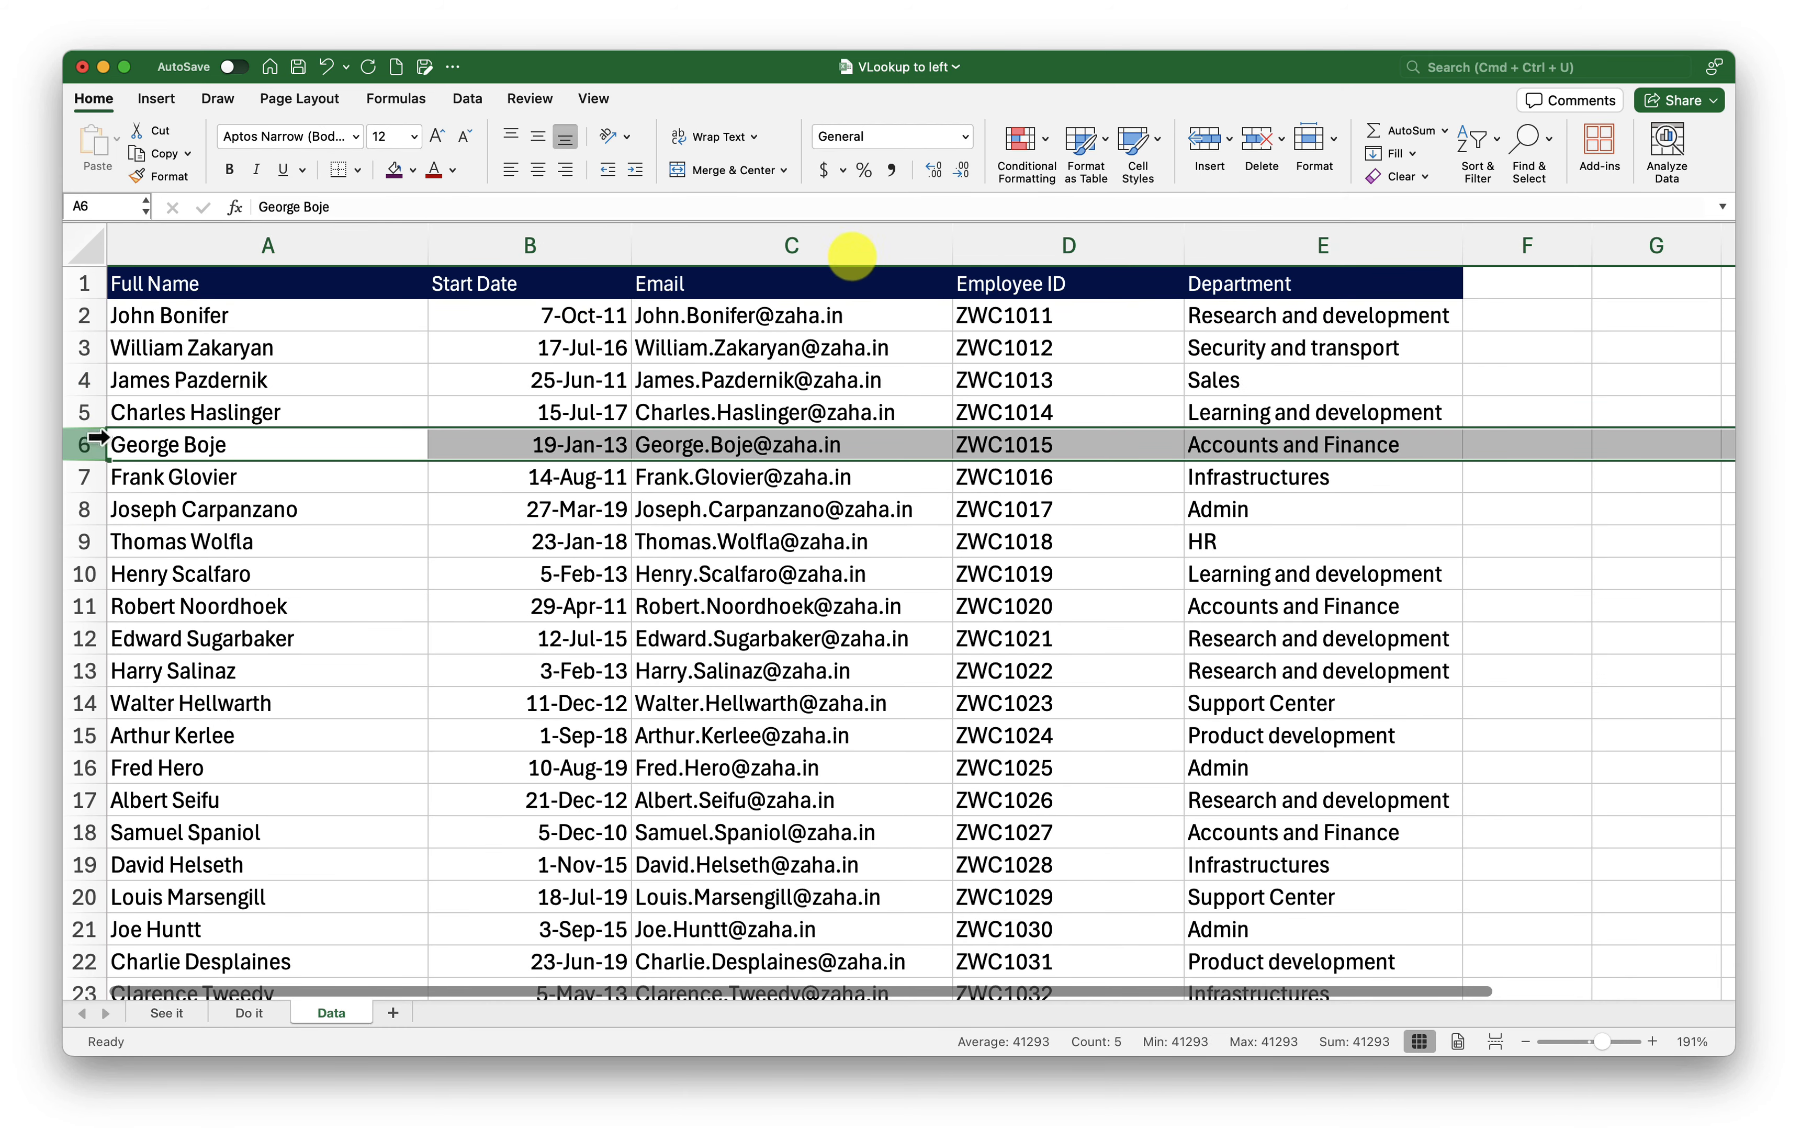
pyautogui.keyDown('super'); pyautogui.click(852, 253); pyautogui.keyUp('super')
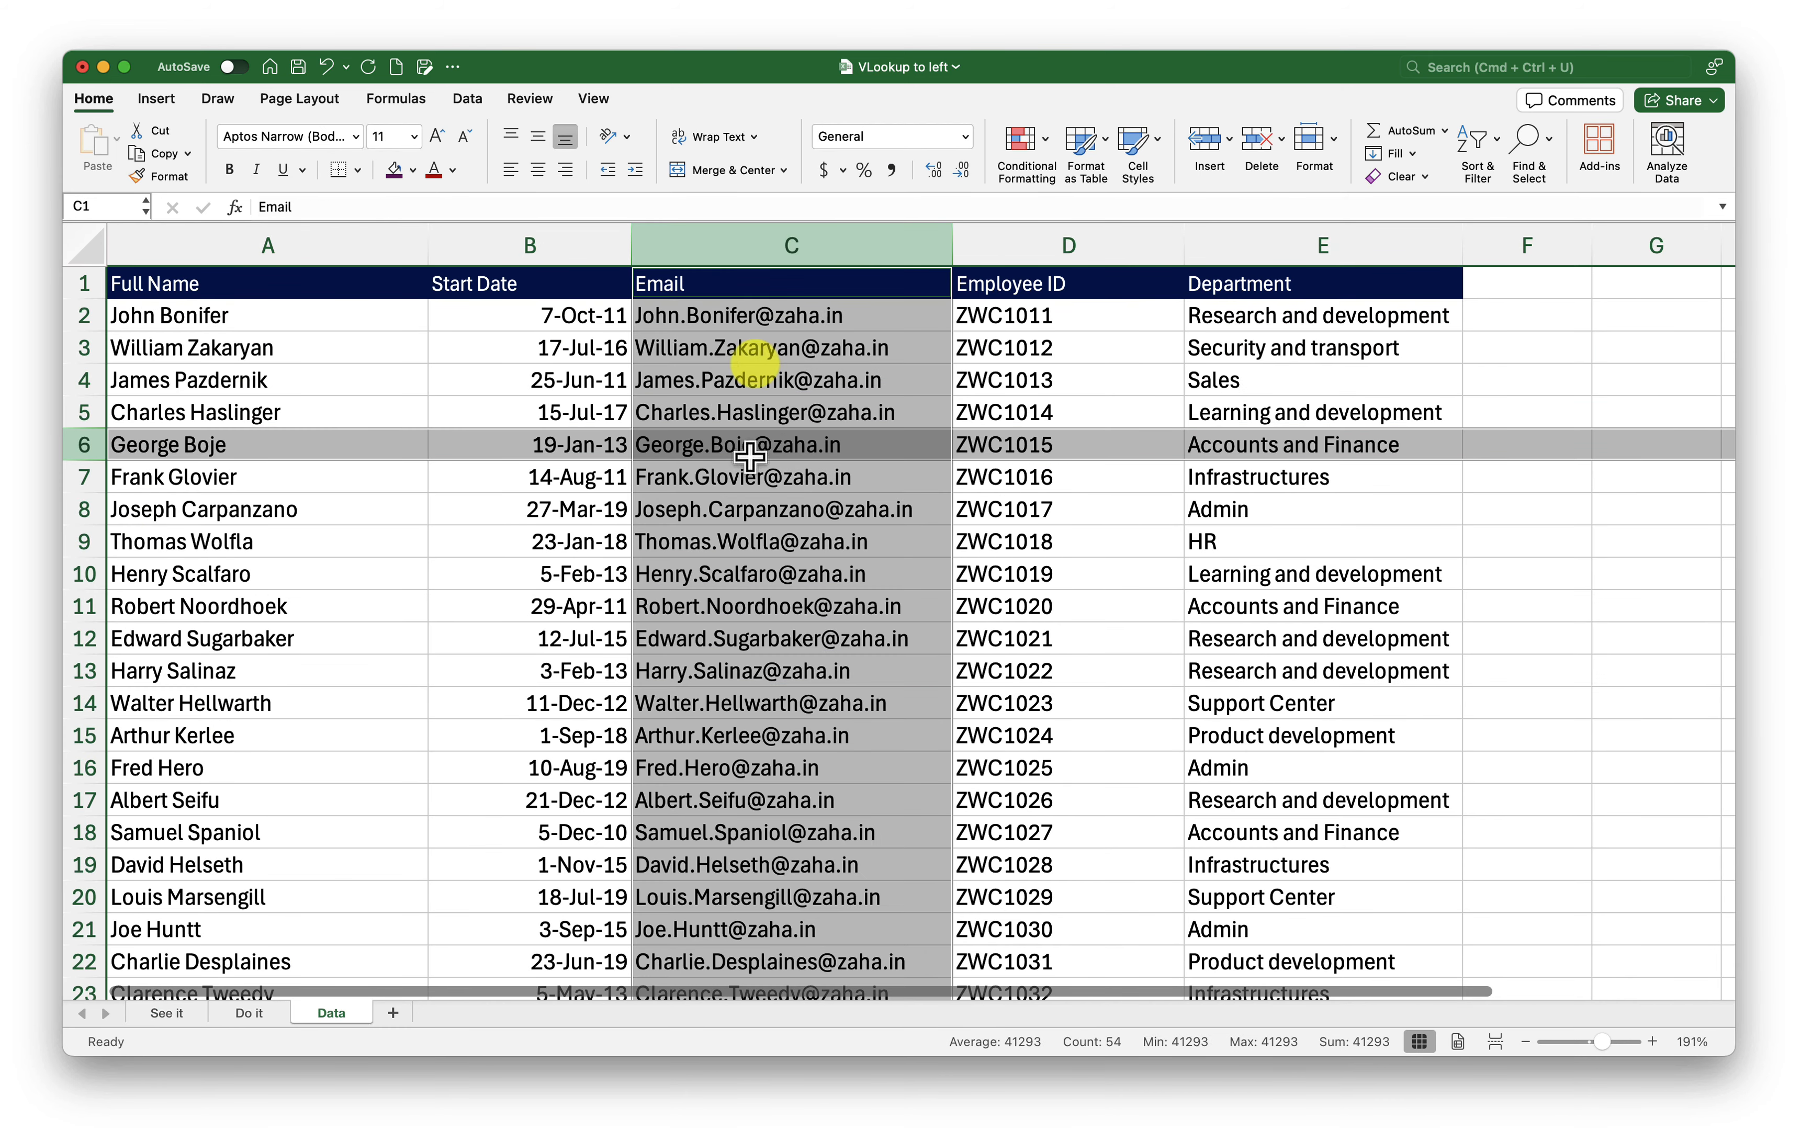
# - Fill the INDEX formula from C3 down to C4 on the See it sheet
pyautogui.click(167, 1014)
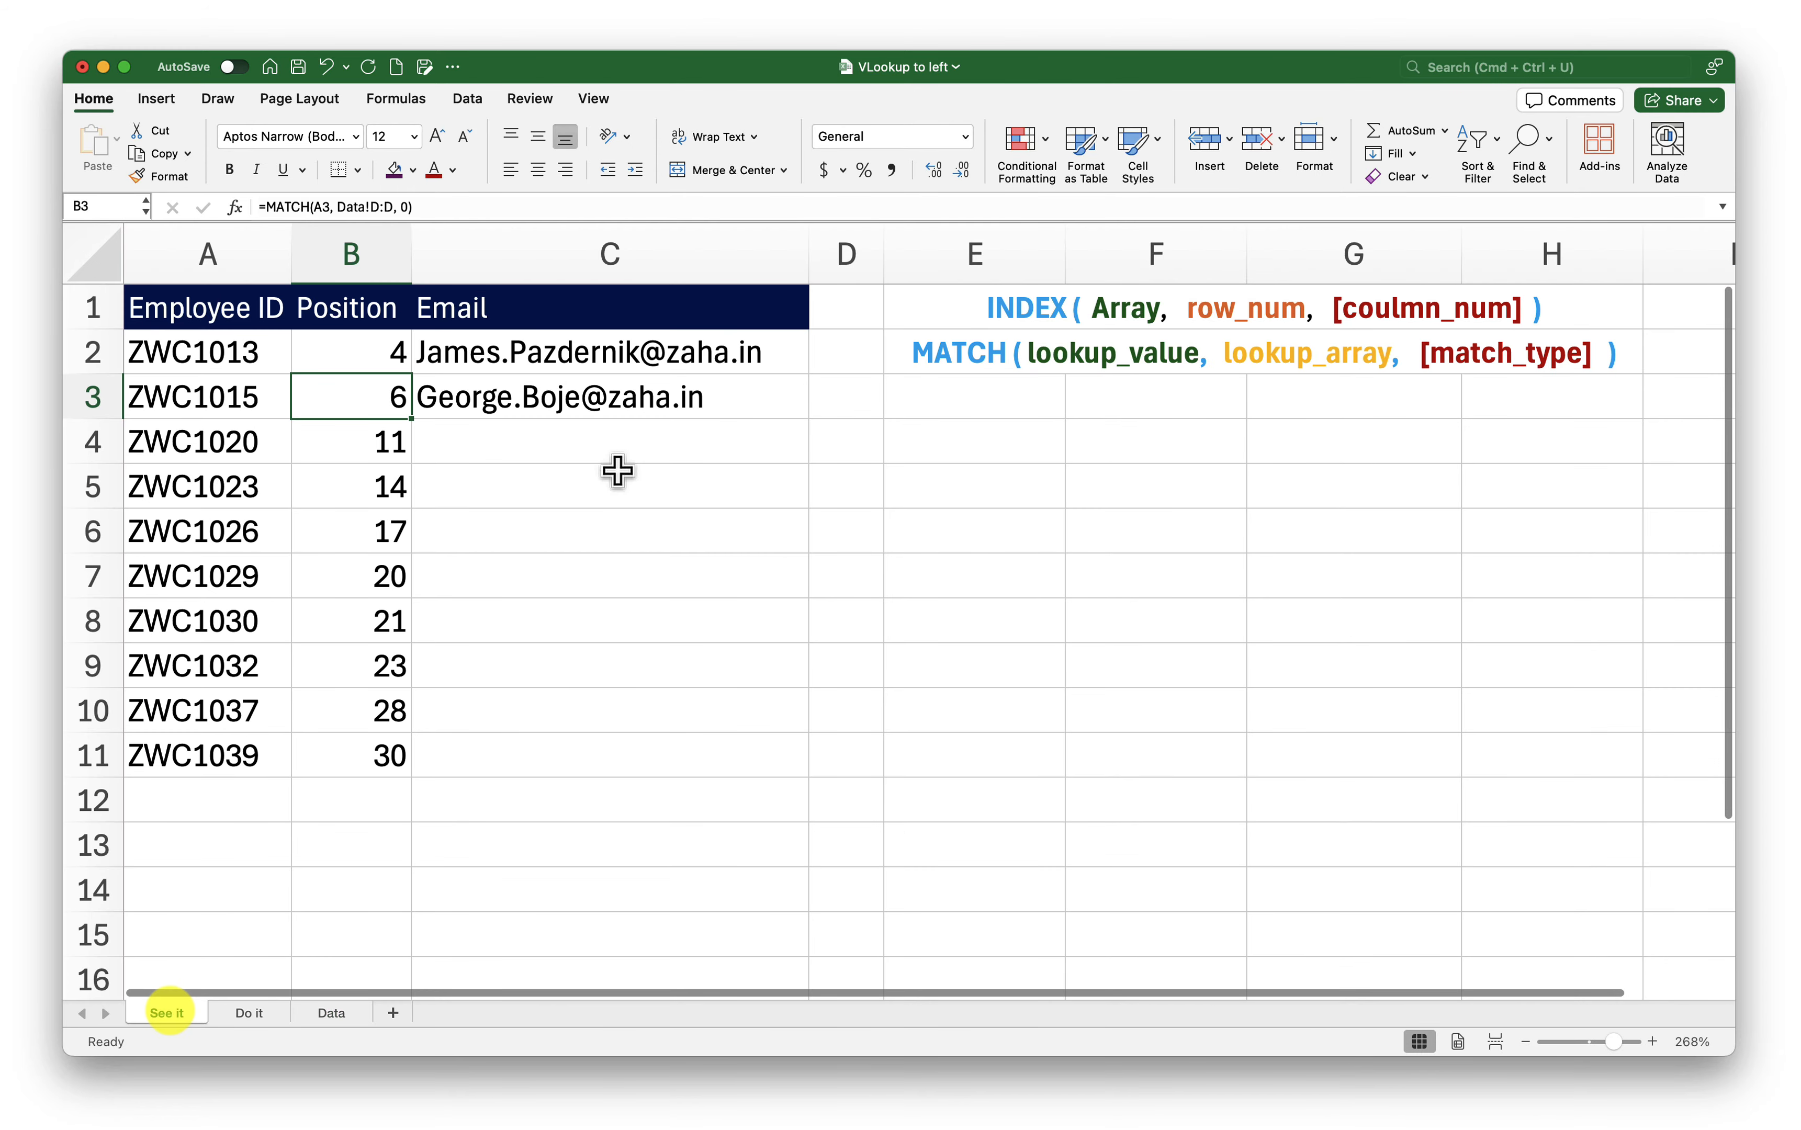
pyautogui.click(748, 403)
pyautogui.moveTo(808, 421); pyautogui.dragTo(808, 452)
# - Check C4's email by highlighting where row 11 and the Email column cross on the Data sheet
pyautogui.click(328, 1014)
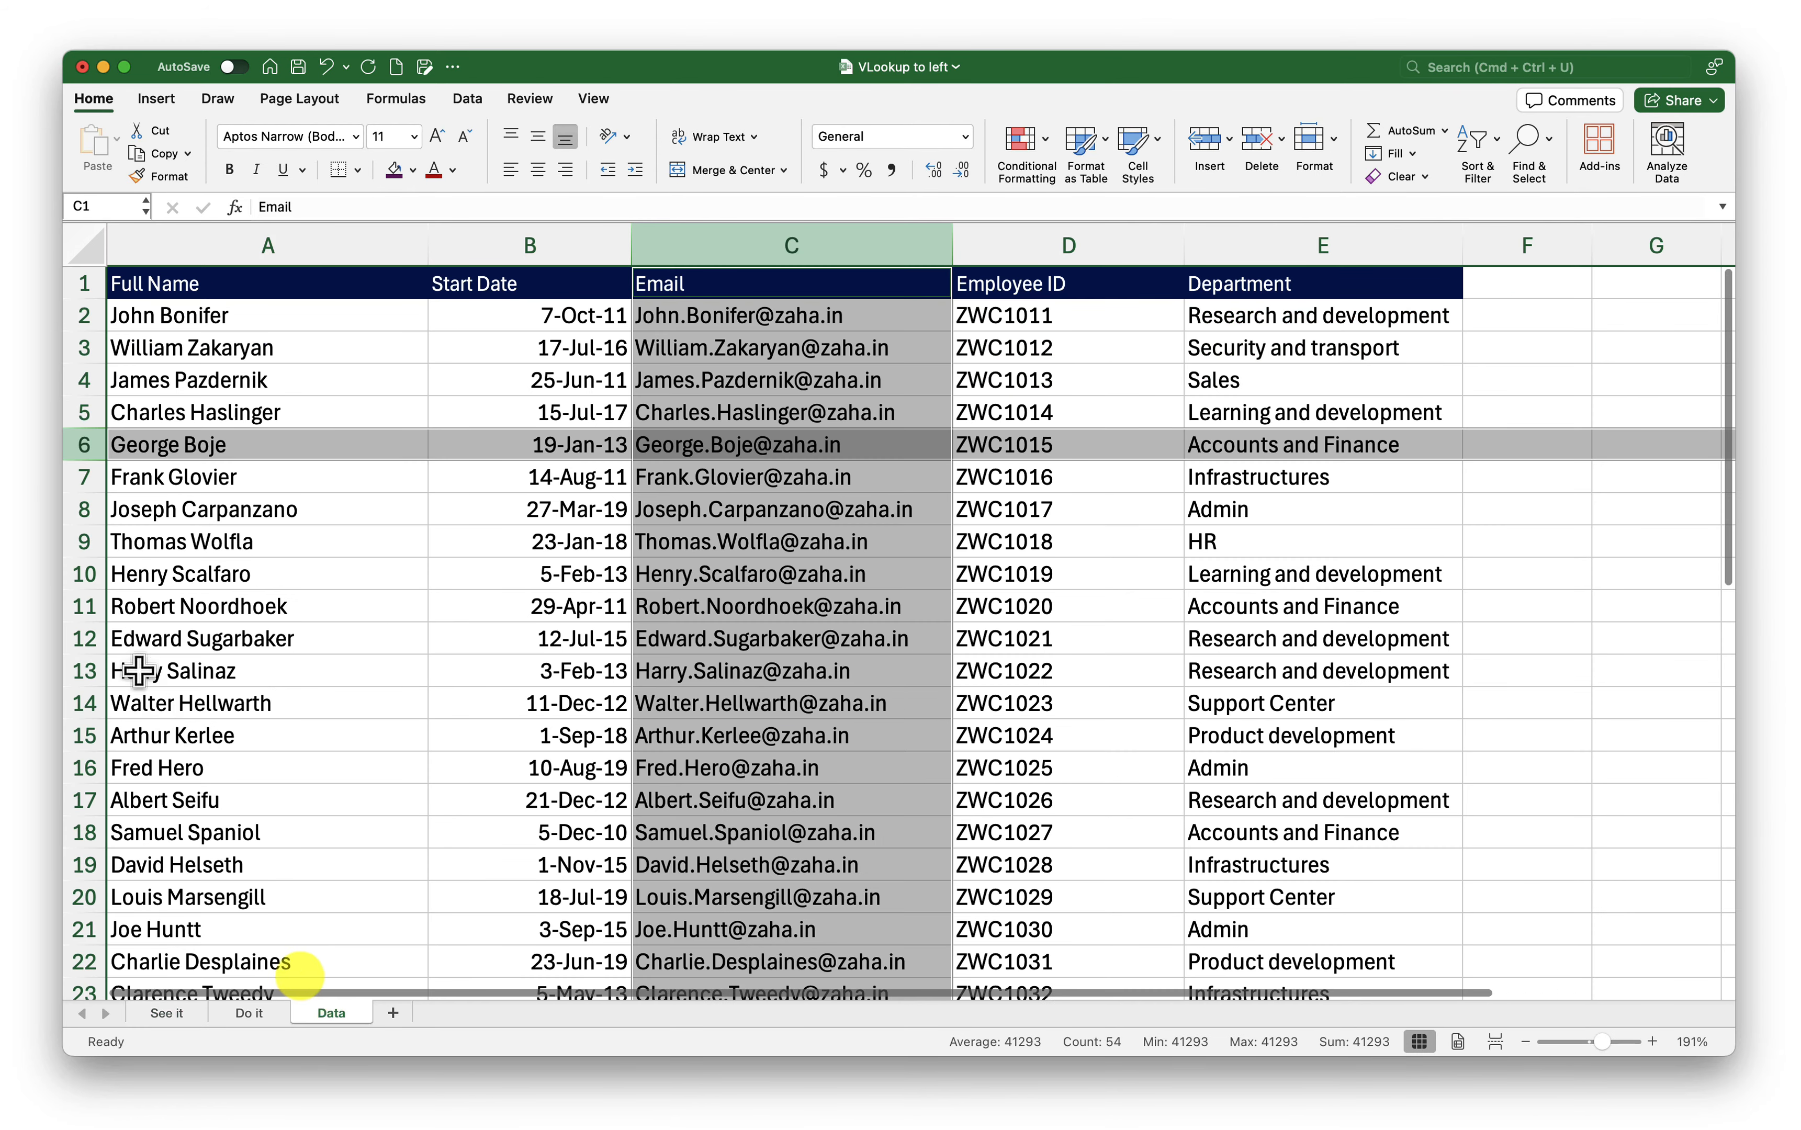
pyautogui.click(84, 606)
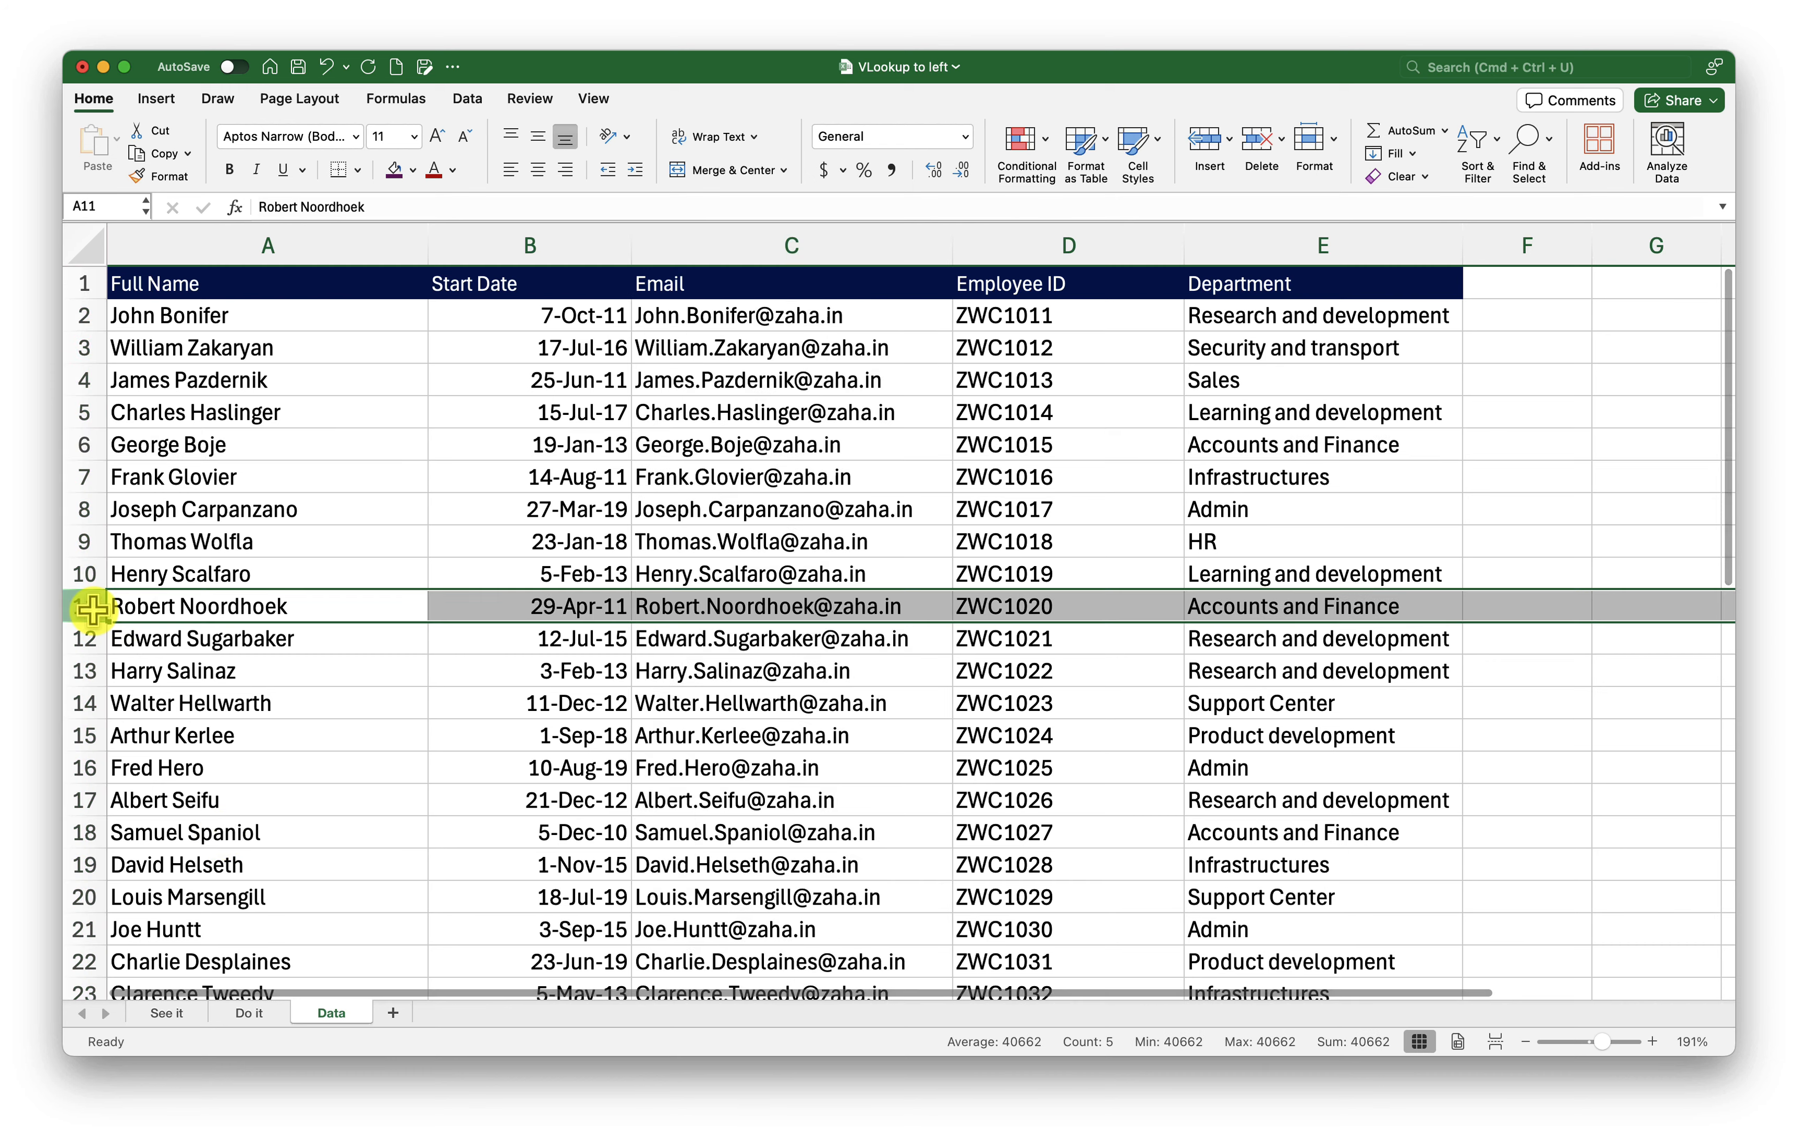
pyautogui.keyDown('super'); pyautogui.click(712, 233); pyautogui.keyUp('super')
# - Fill the INDEX formula from C4 down to C11 on the See it sheet
pyautogui.click(180, 1013)
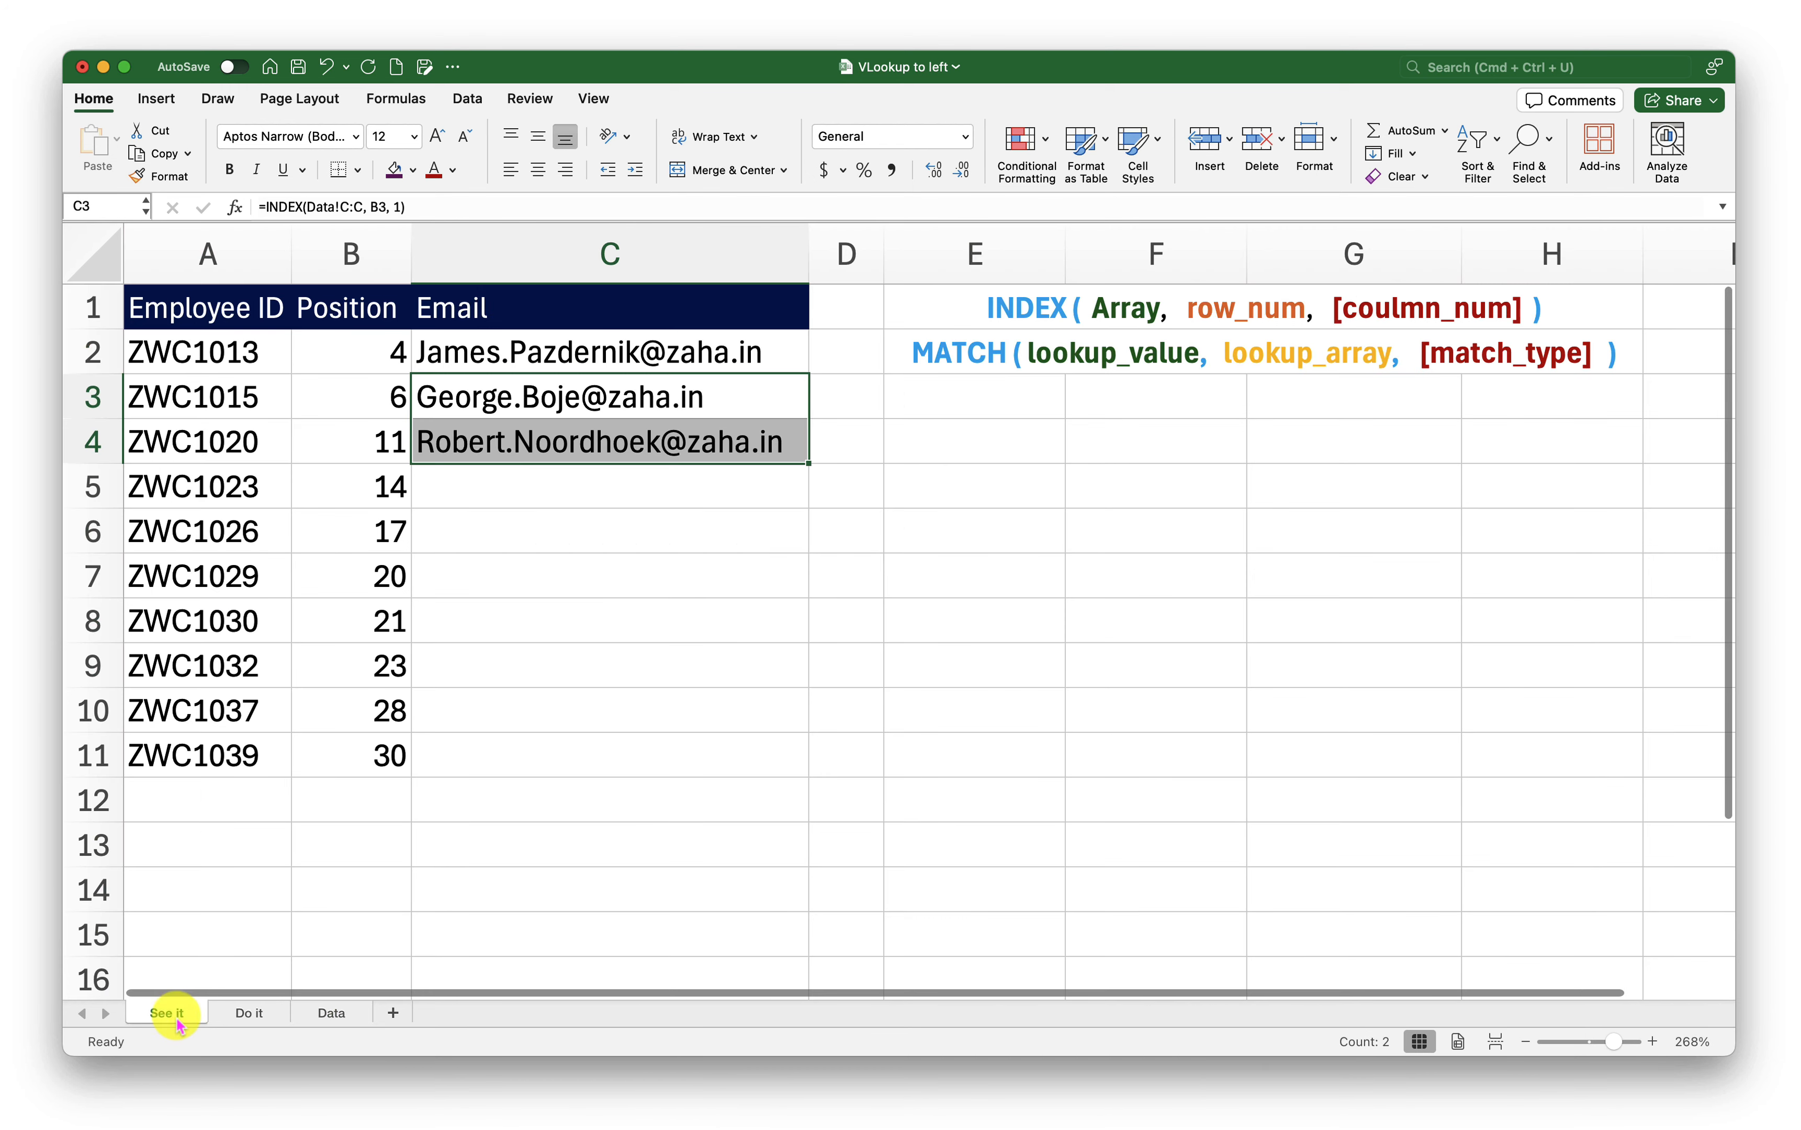
pyautogui.click(714, 482)
pyautogui.click(737, 448)
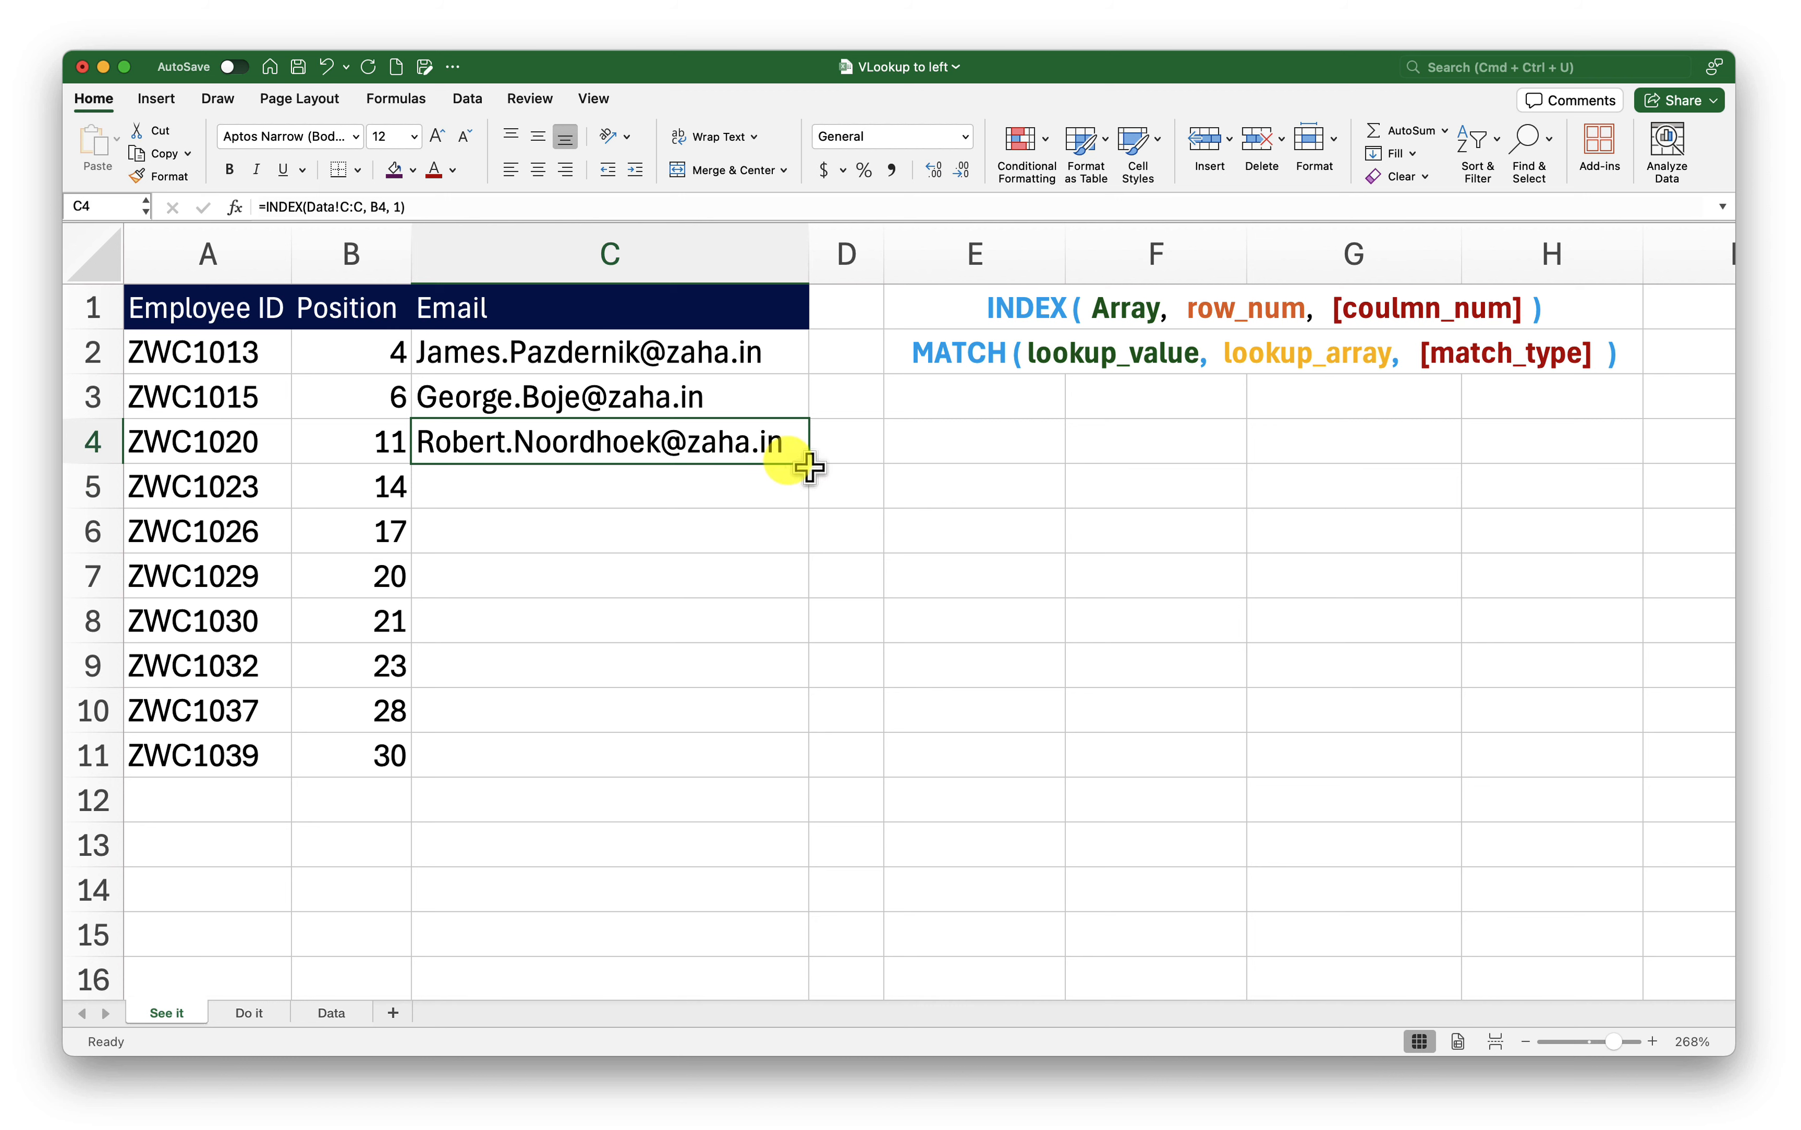
pyautogui.moveTo(809, 464); pyautogui.dragTo(789, 757)
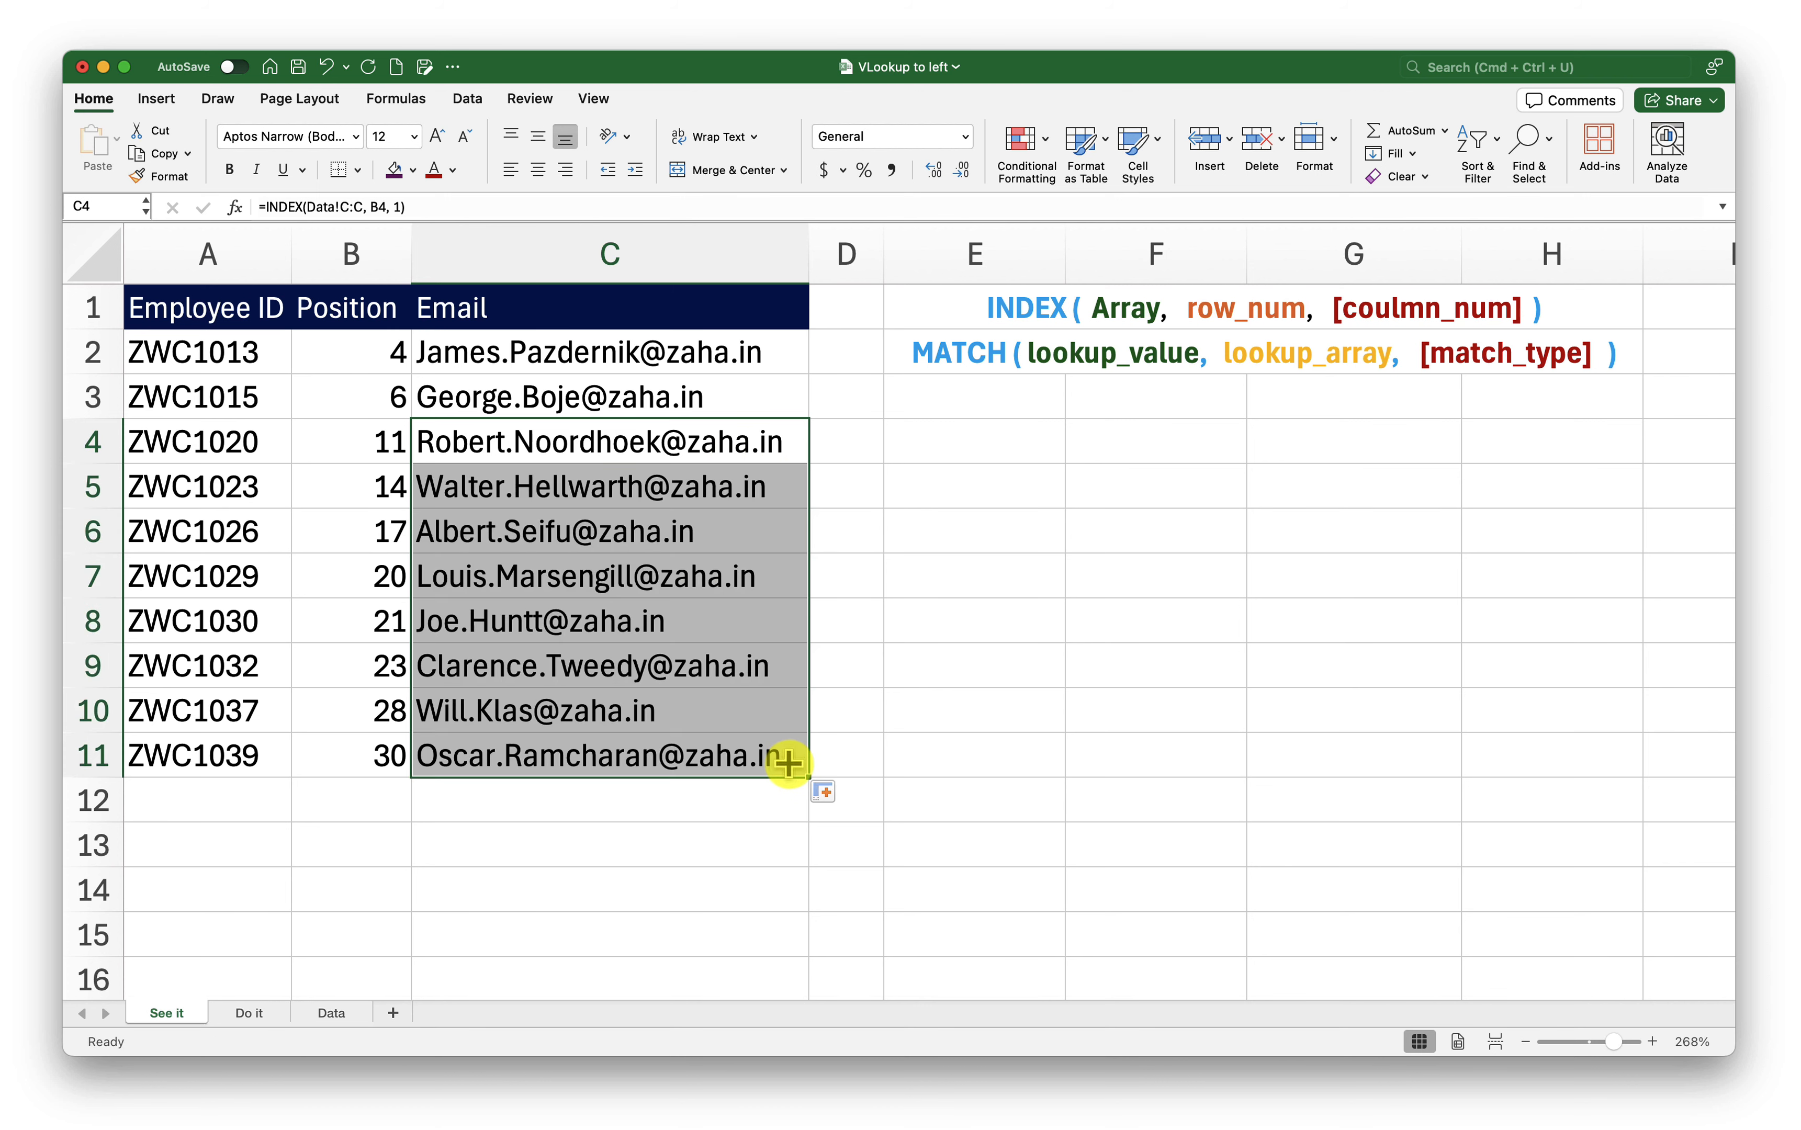
# - Review the INDEX formulas in the Email column from C7 up to C2, and the MATCH formula in B2
pyautogui.click(630, 583)
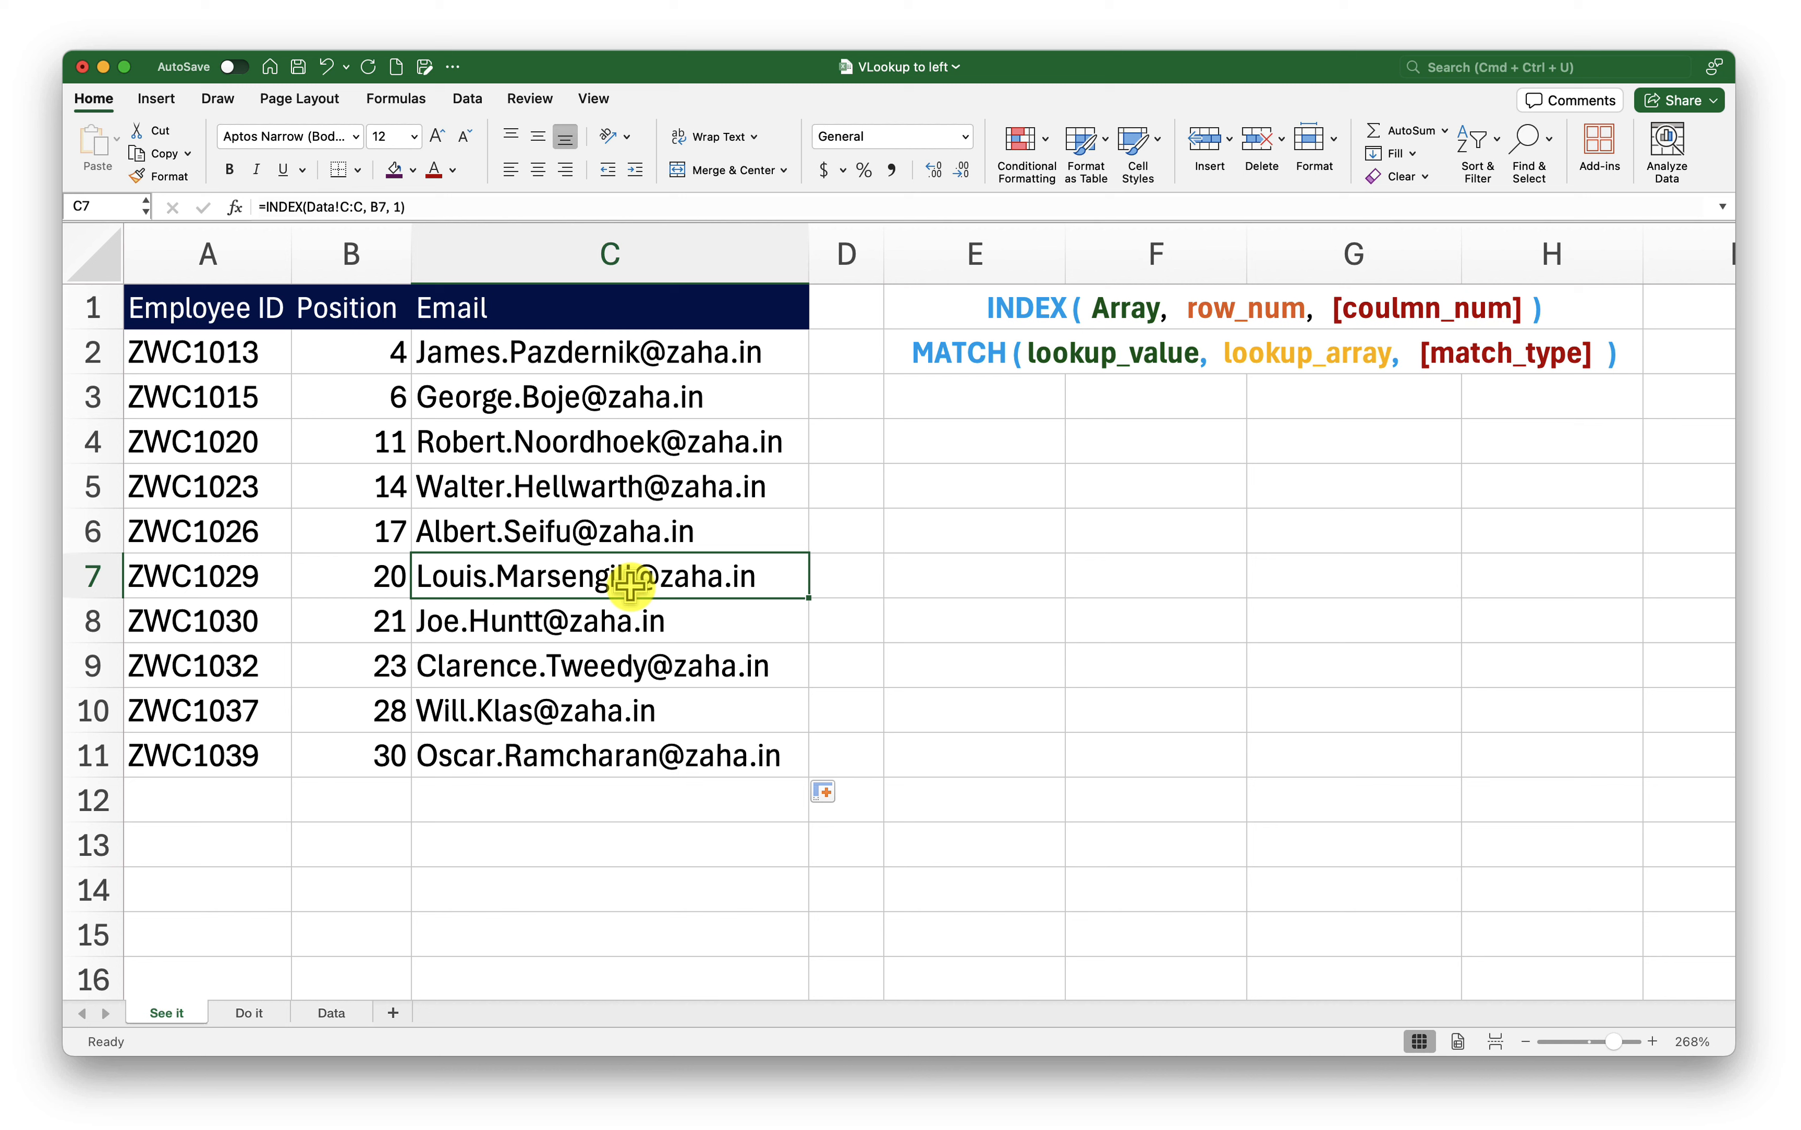
pyautogui.press('Up')
pyautogui.press('Up')
pyautogui.press('Up')
pyautogui.press('Up')
pyautogui.press('Up')
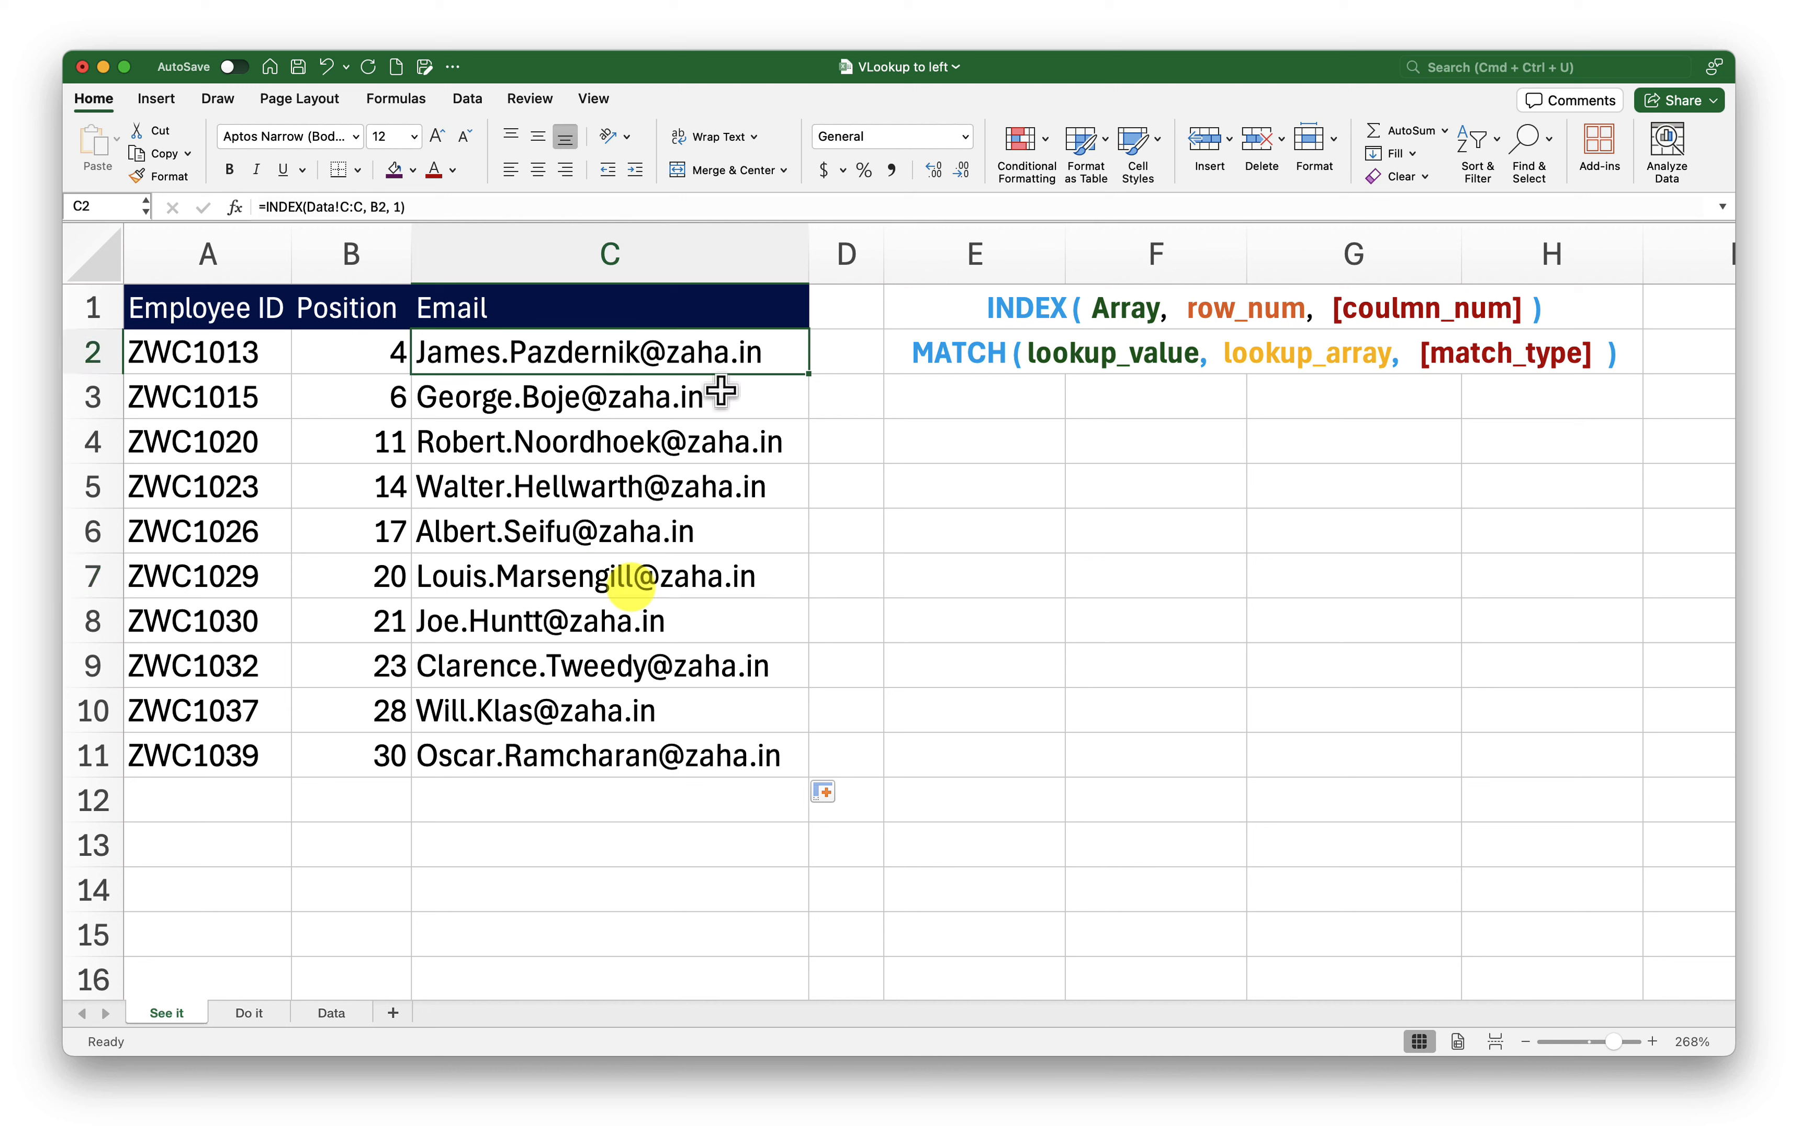
pyautogui.click(370, 364)
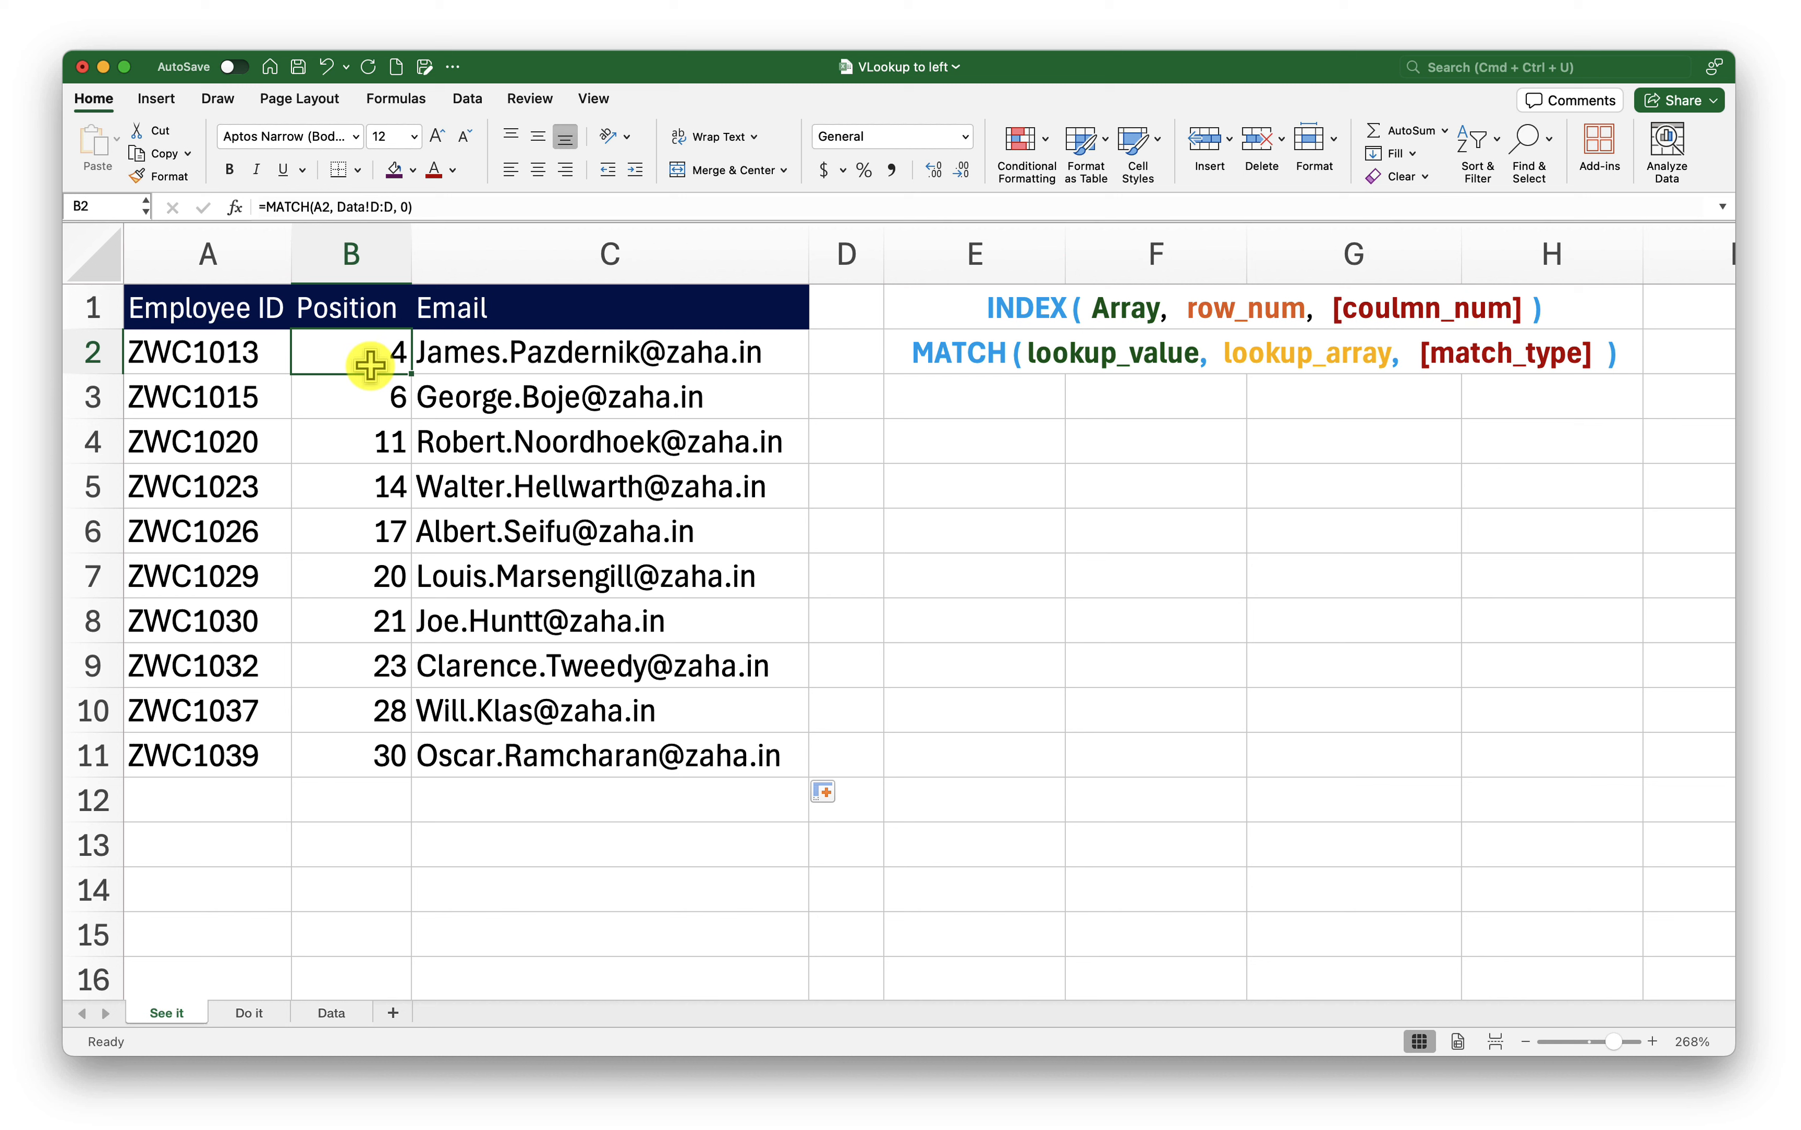
# - Copy the MATCH(A2, Data!D:D, 0) expression from B2 without its equals sign, leaving the cell as it is
pyautogui.click(464, 356)
pyautogui.click(336, 358)
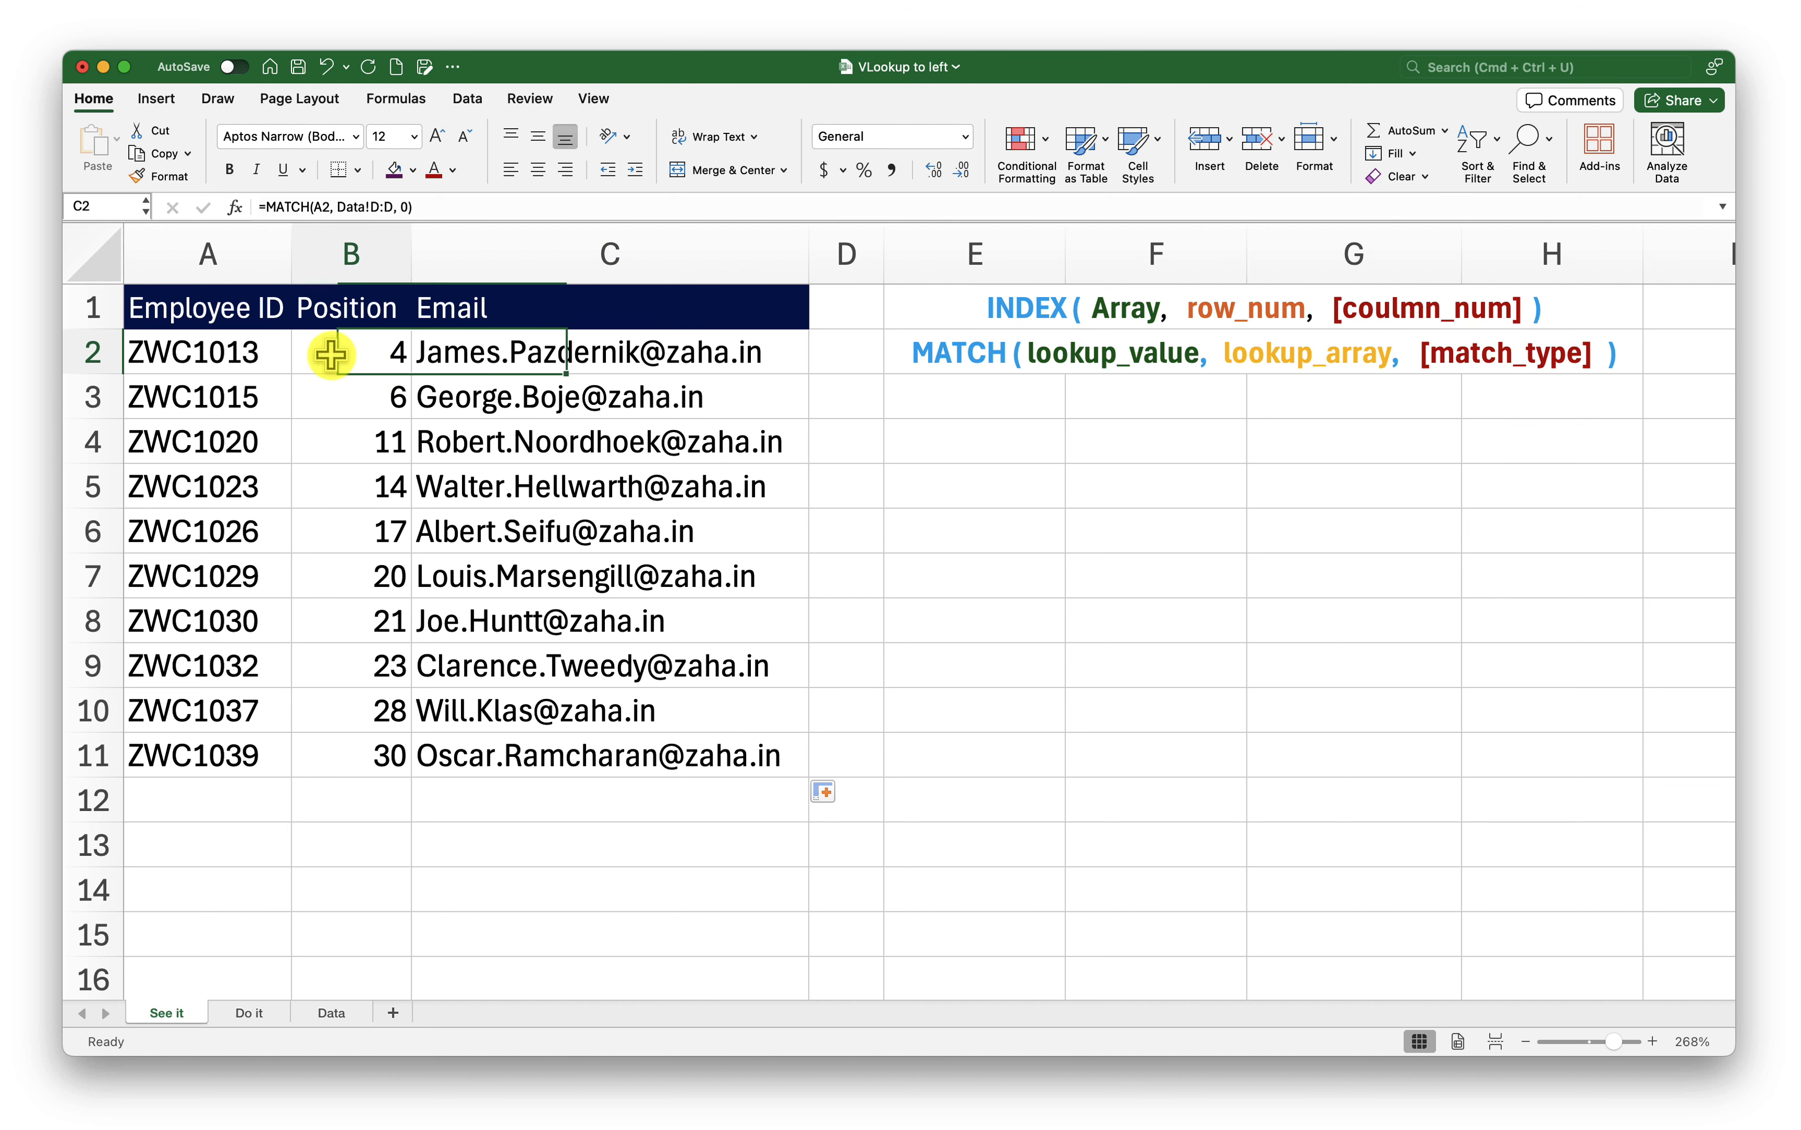
pyautogui.press('Right')
pyautogui.click(371, 359)
pyautogui.moveTo(264, 206); pyautogui.dragTo(465, 209)
pyautogui.press('super+c')
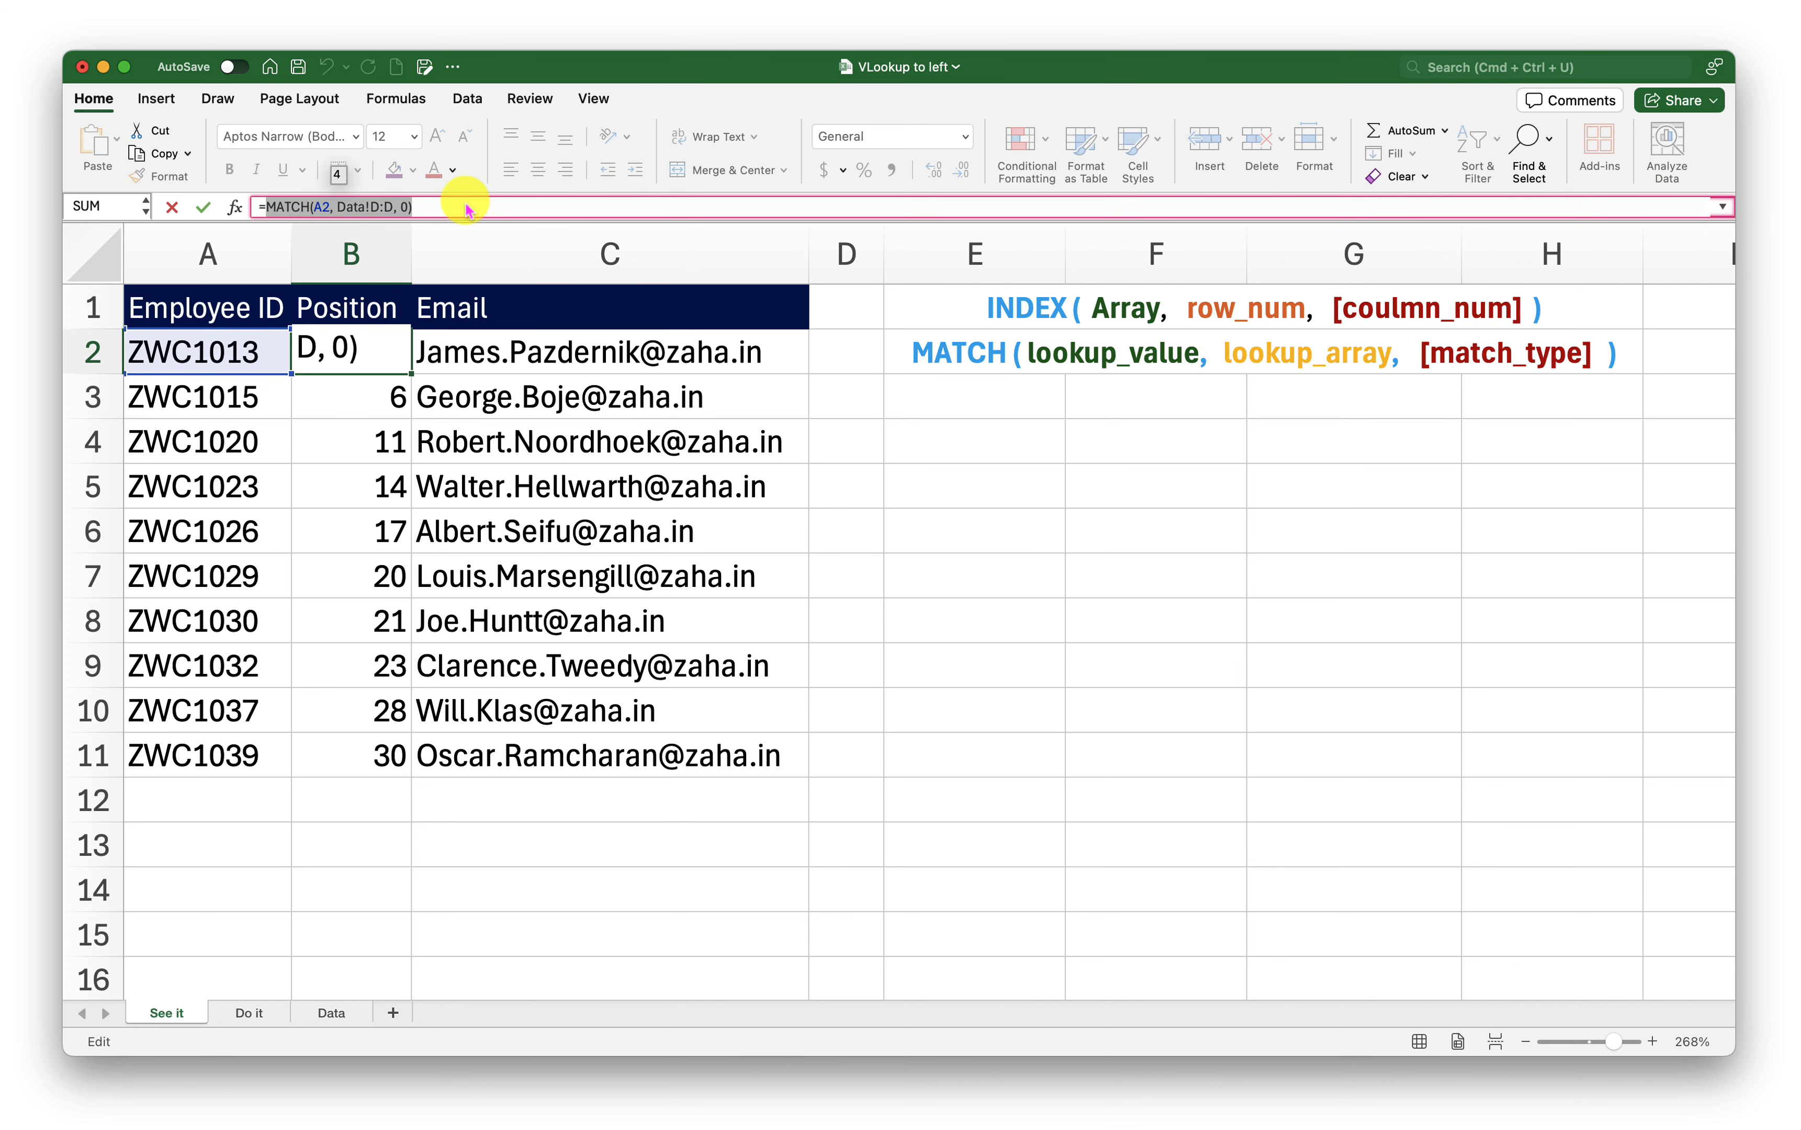
pyautogui.press('Escape')
# - Change C2's formula to =INDEX(Data!C:C, MATCH(A2, Data!D:D, 0), 1) and fill it down to C11
pyautogui.click(489, 352)
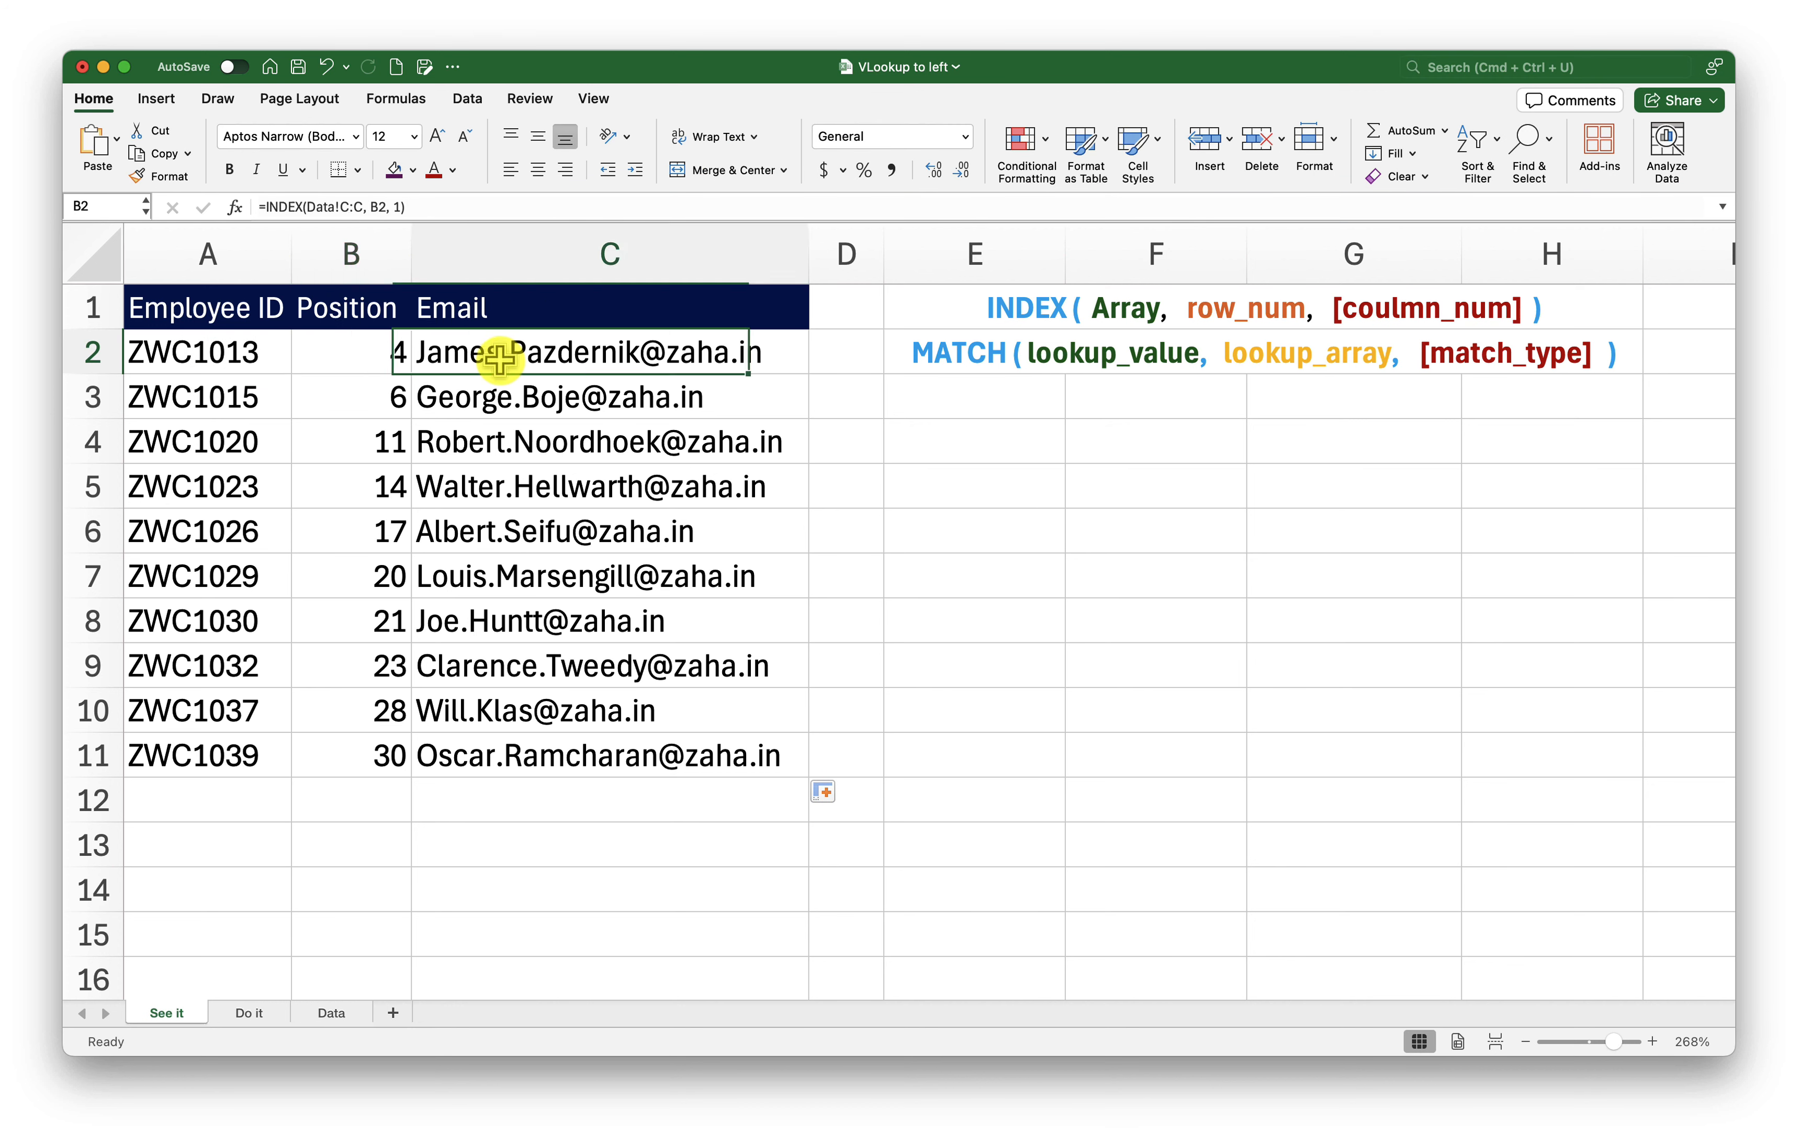
pyautogui.moveTo(371, 207); pyautogui.dragTo(567, 209)
pyautogui.press('BackSpace')
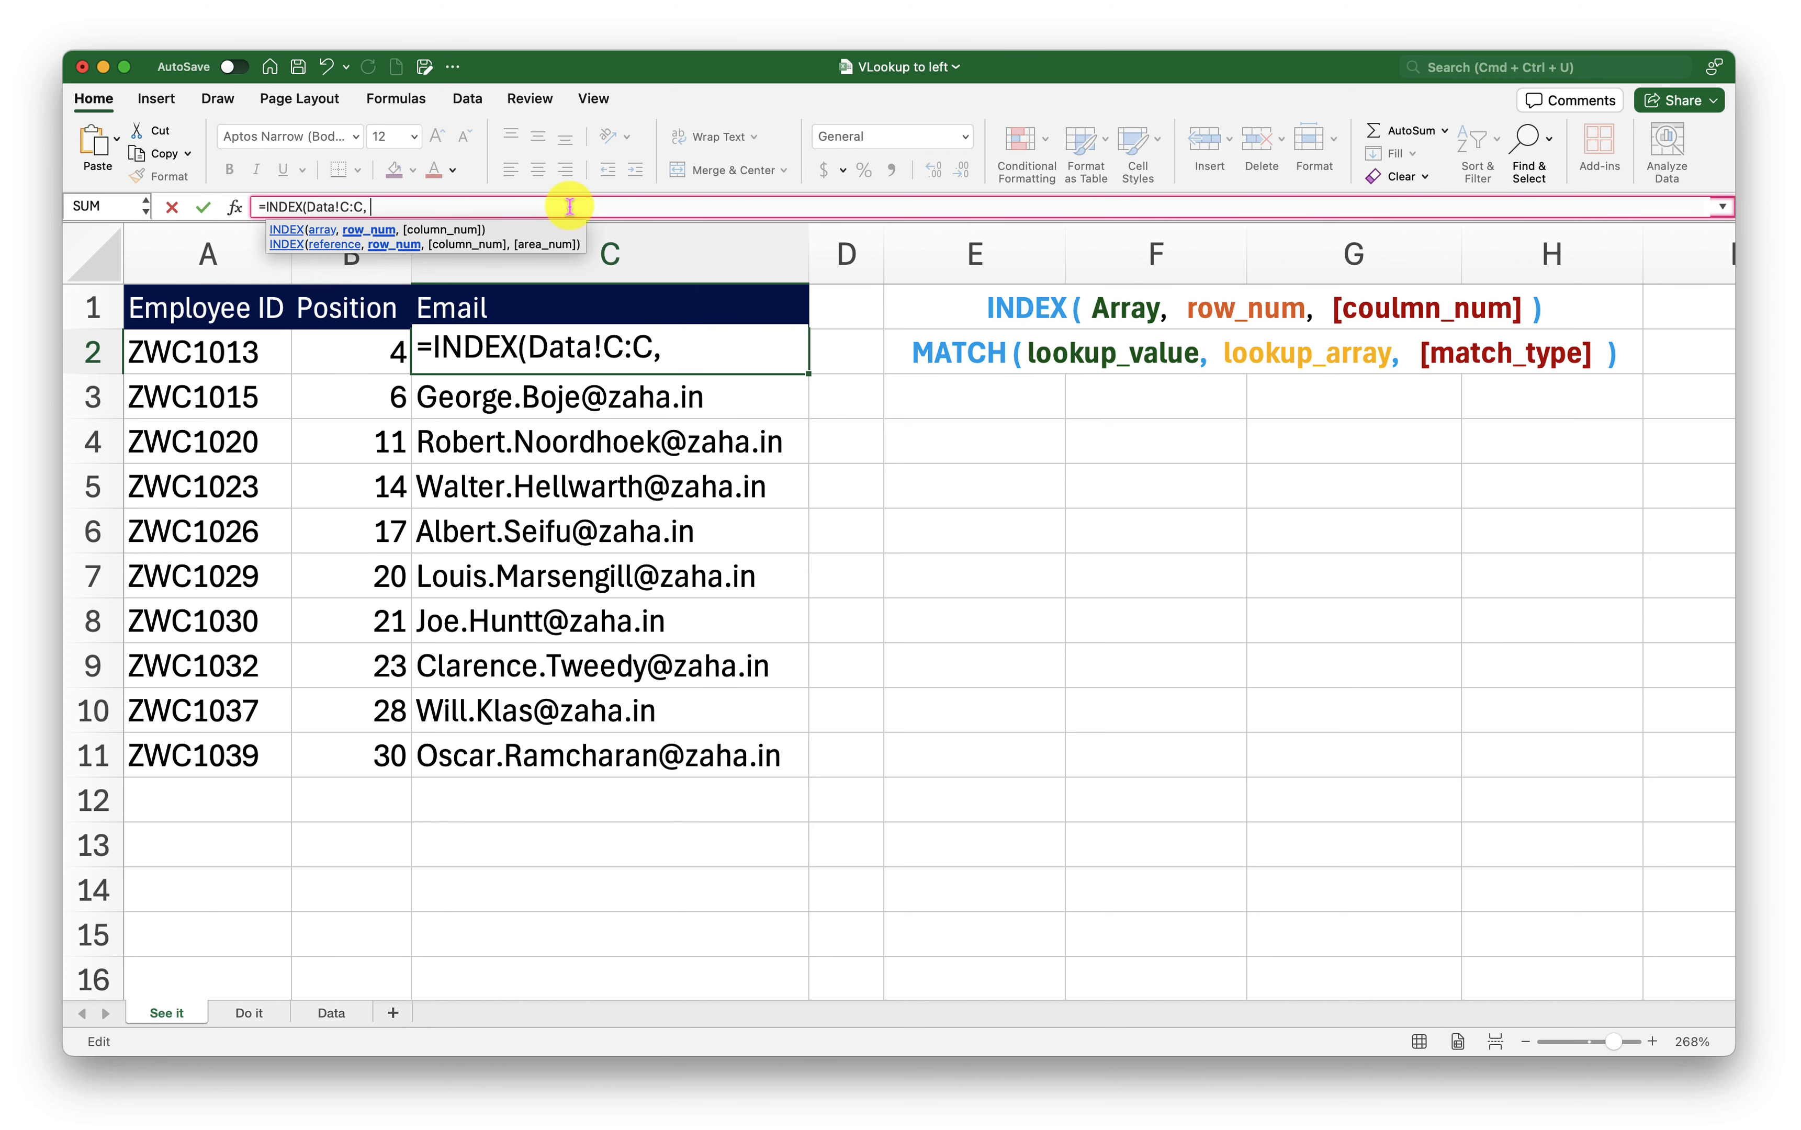
pyautogui.press('super+v')
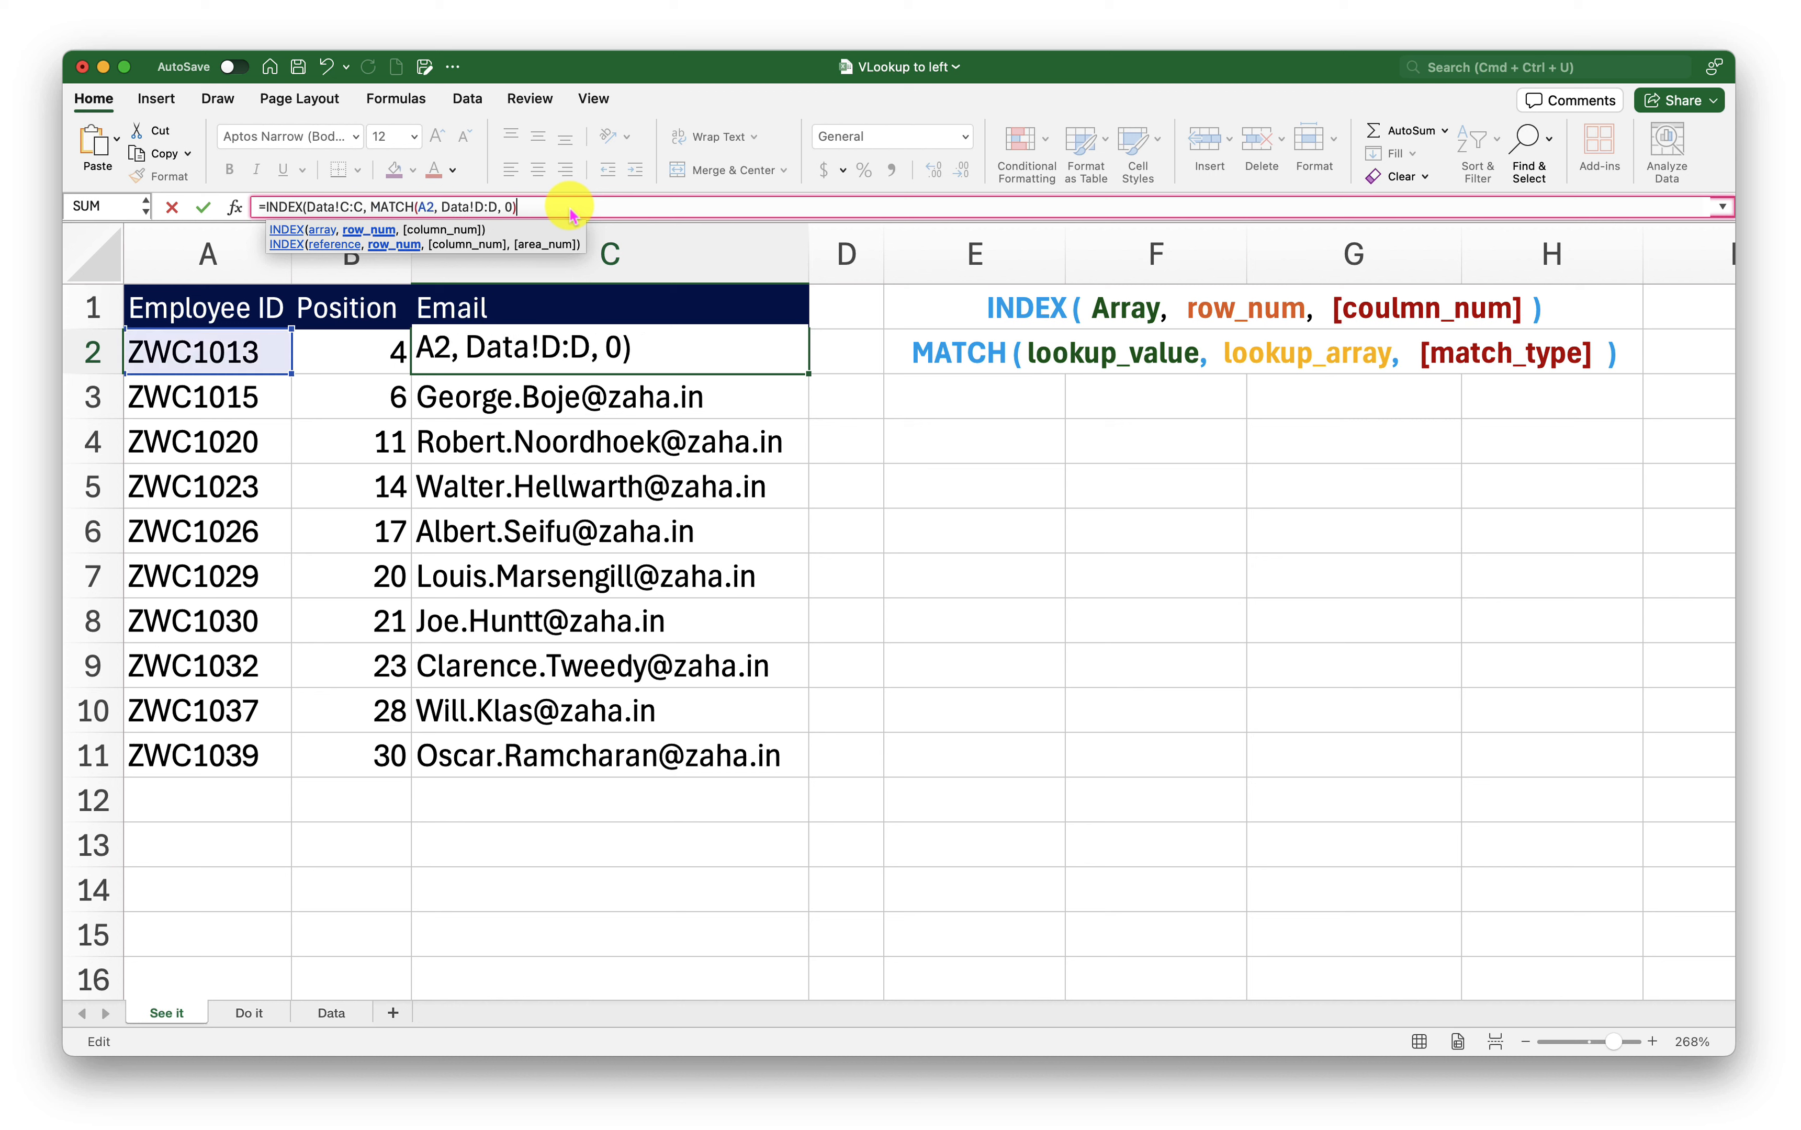
pyautogui.write(',')
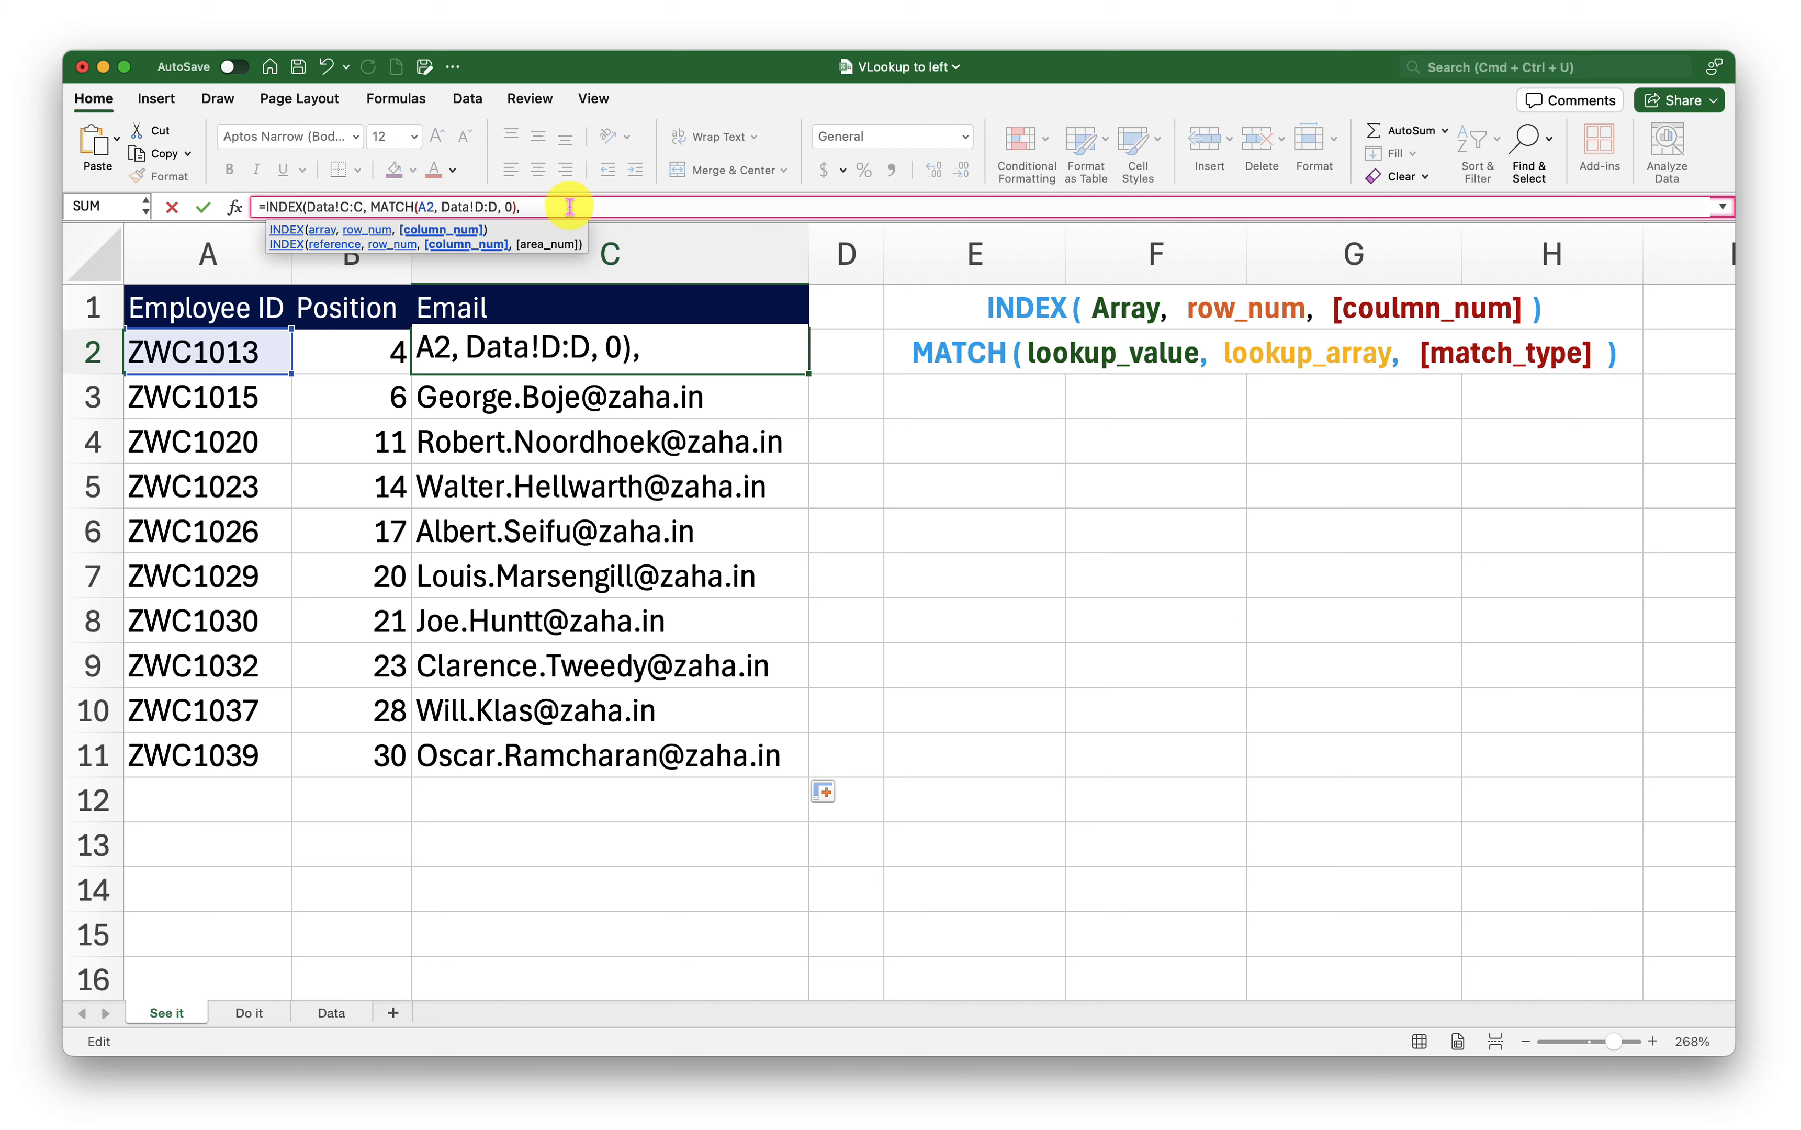
pyautogui.write('1)')
pyautogui.press('Return')
pyautogui.click(716, 345)
pyautogui.moveTo(808, 374); pyautogui.dragTo(792, 769)
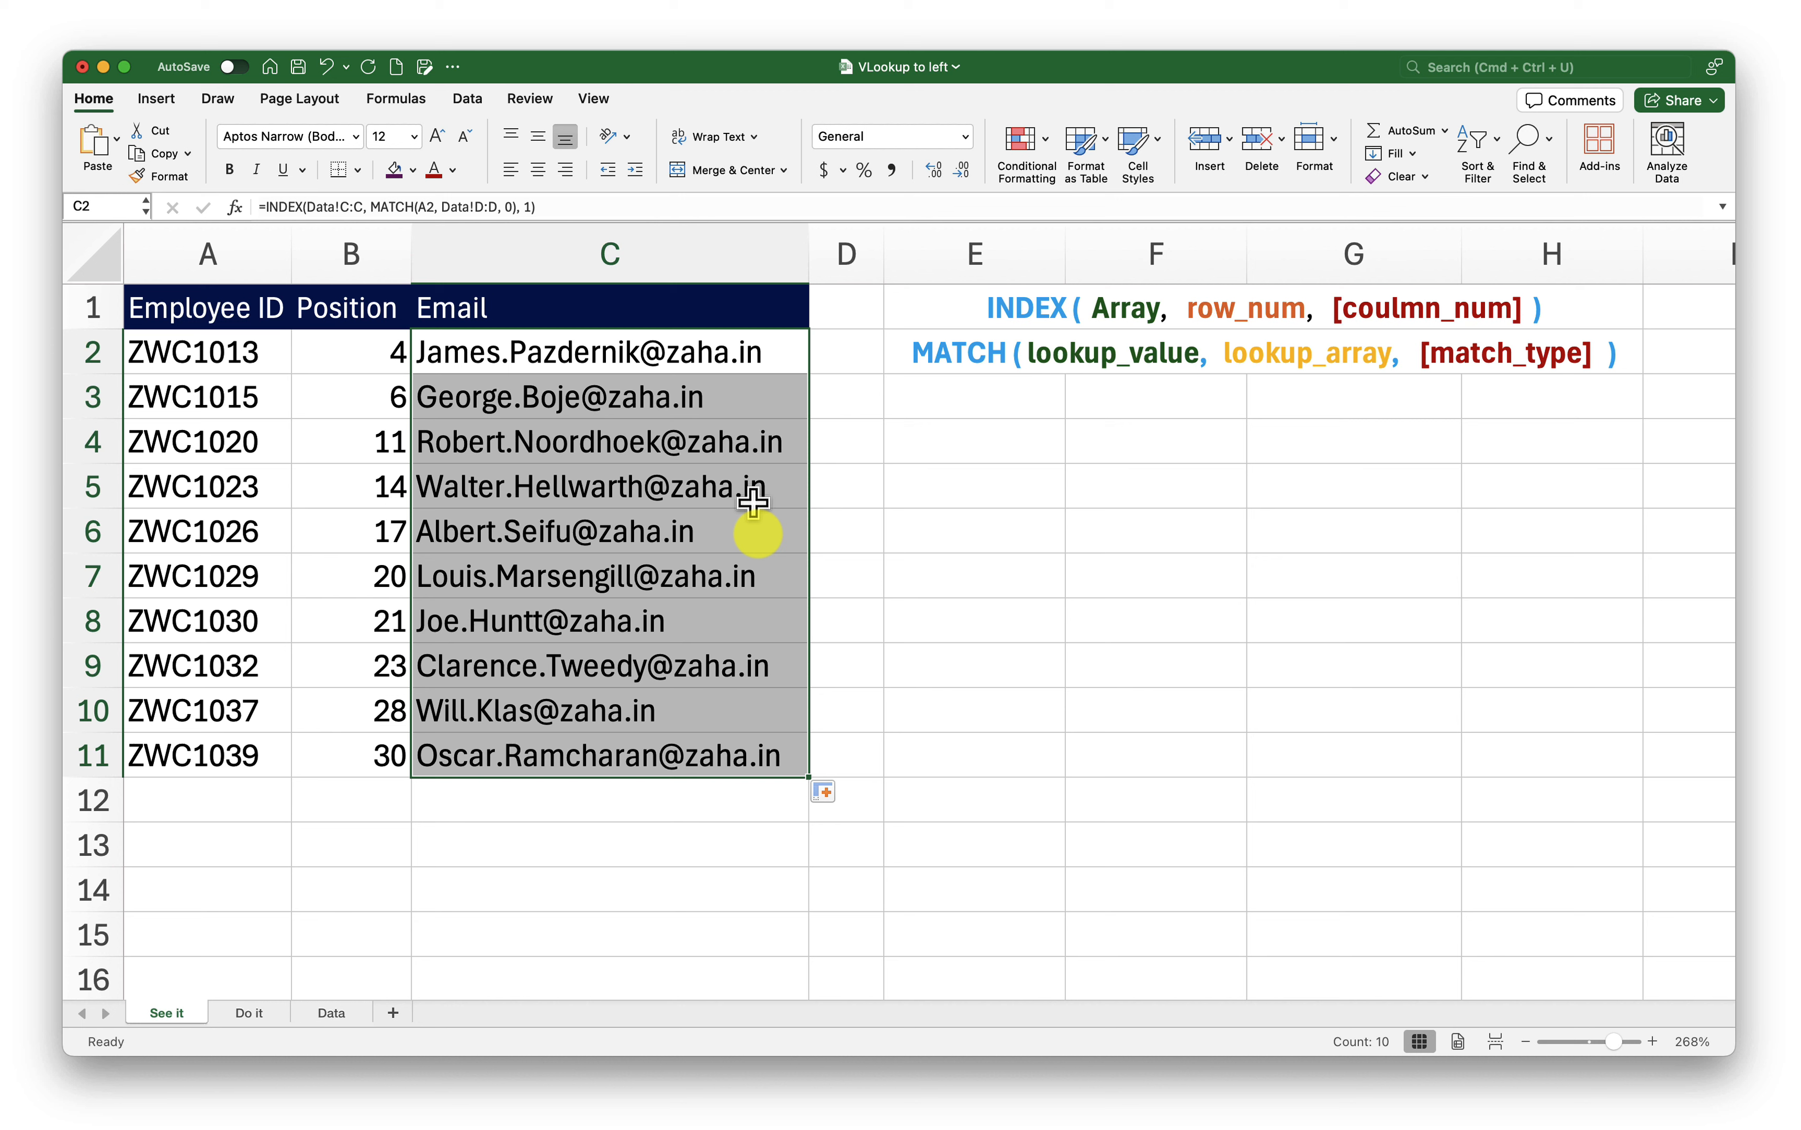
# - Compare the Data sheet with the See it results, and view the Full Name and Start Date columns on the Do it sheet
pyautogui.click(338, 1013)
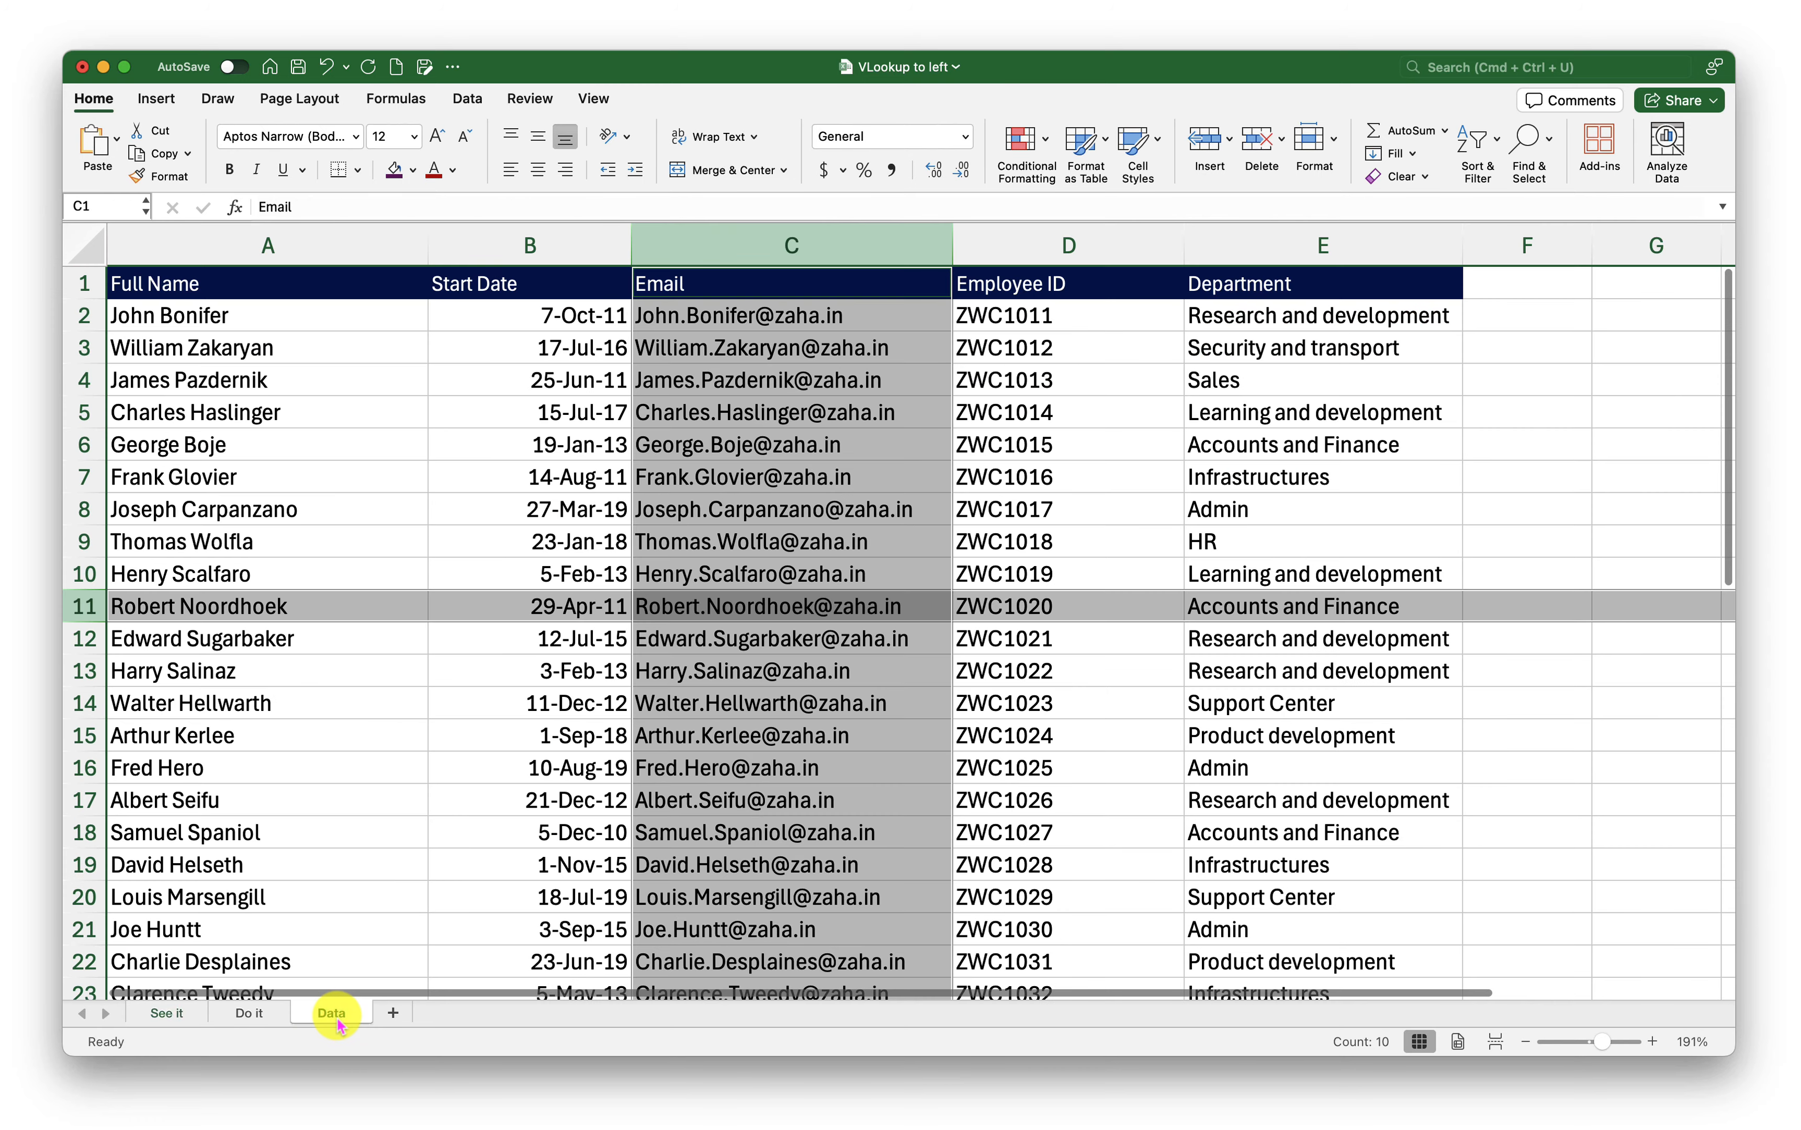
pyautogui.click(167, 1016)
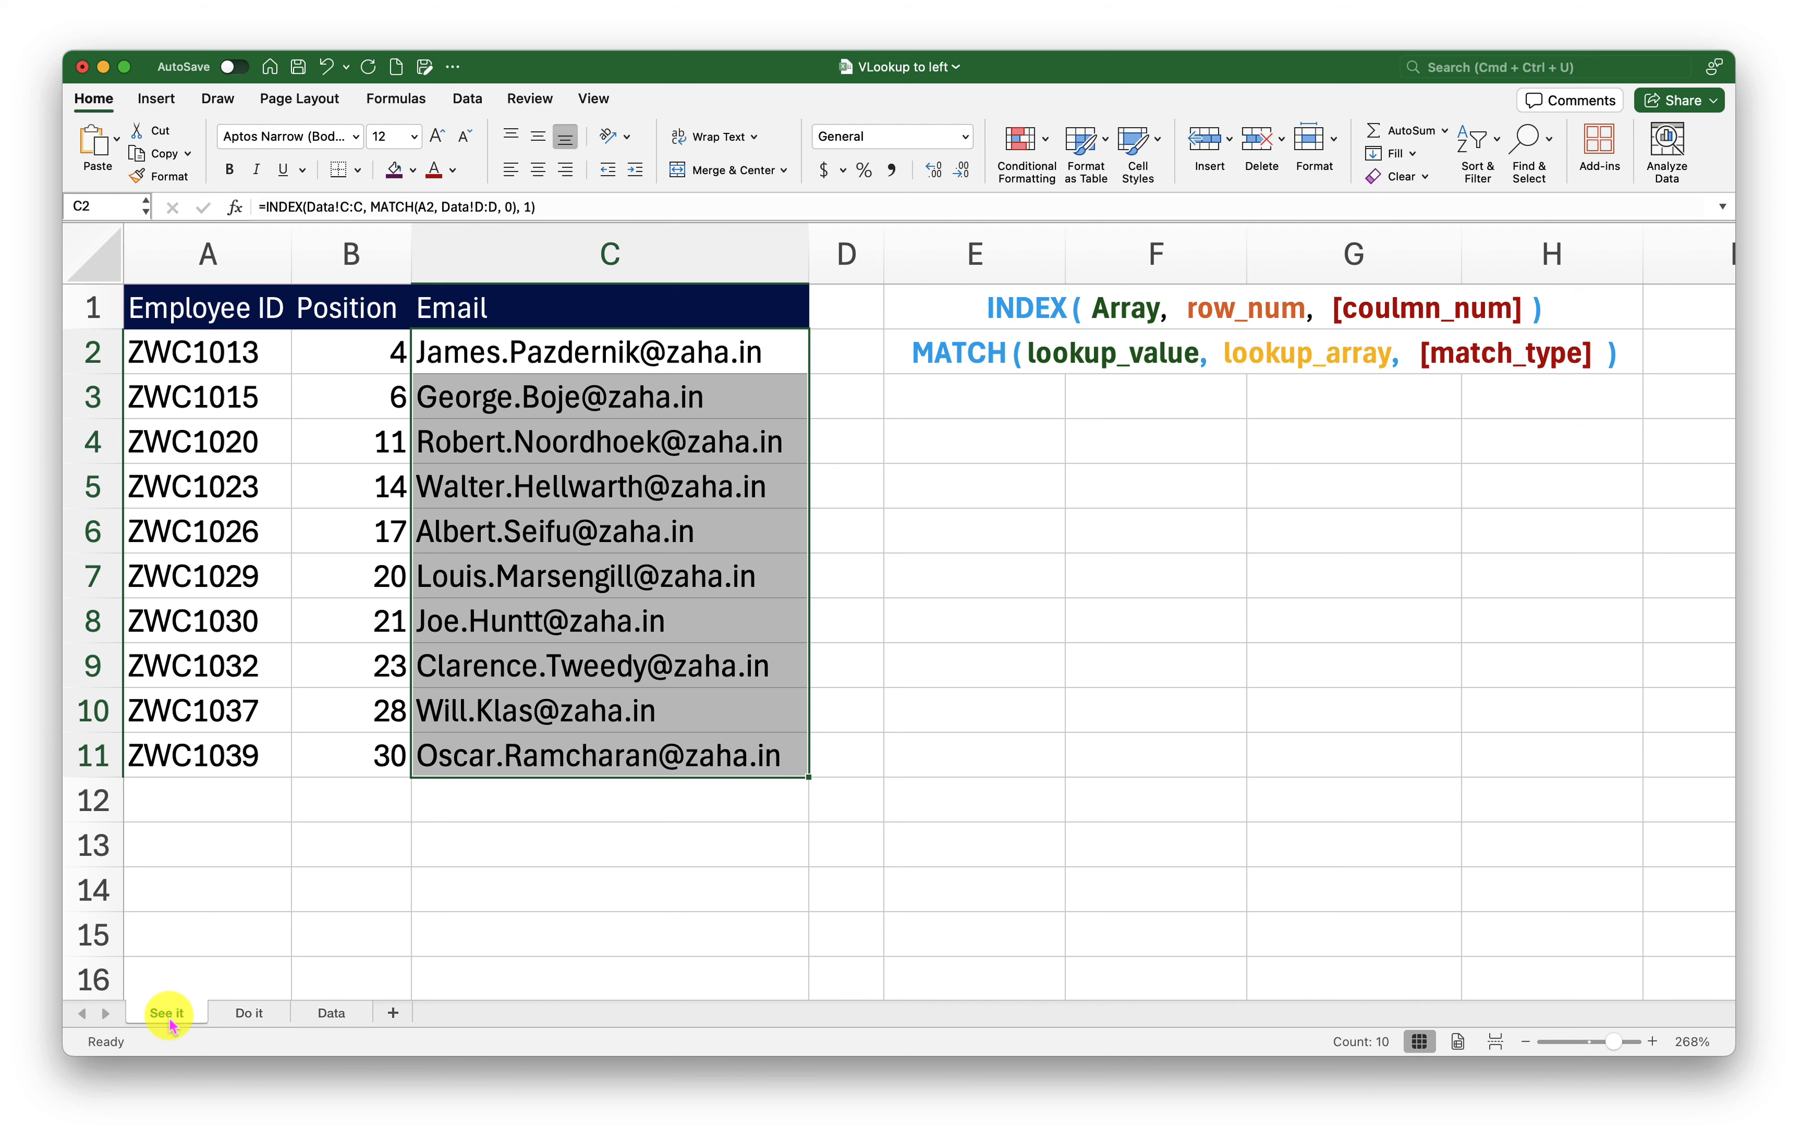
pyautogui.click(329, 1013)
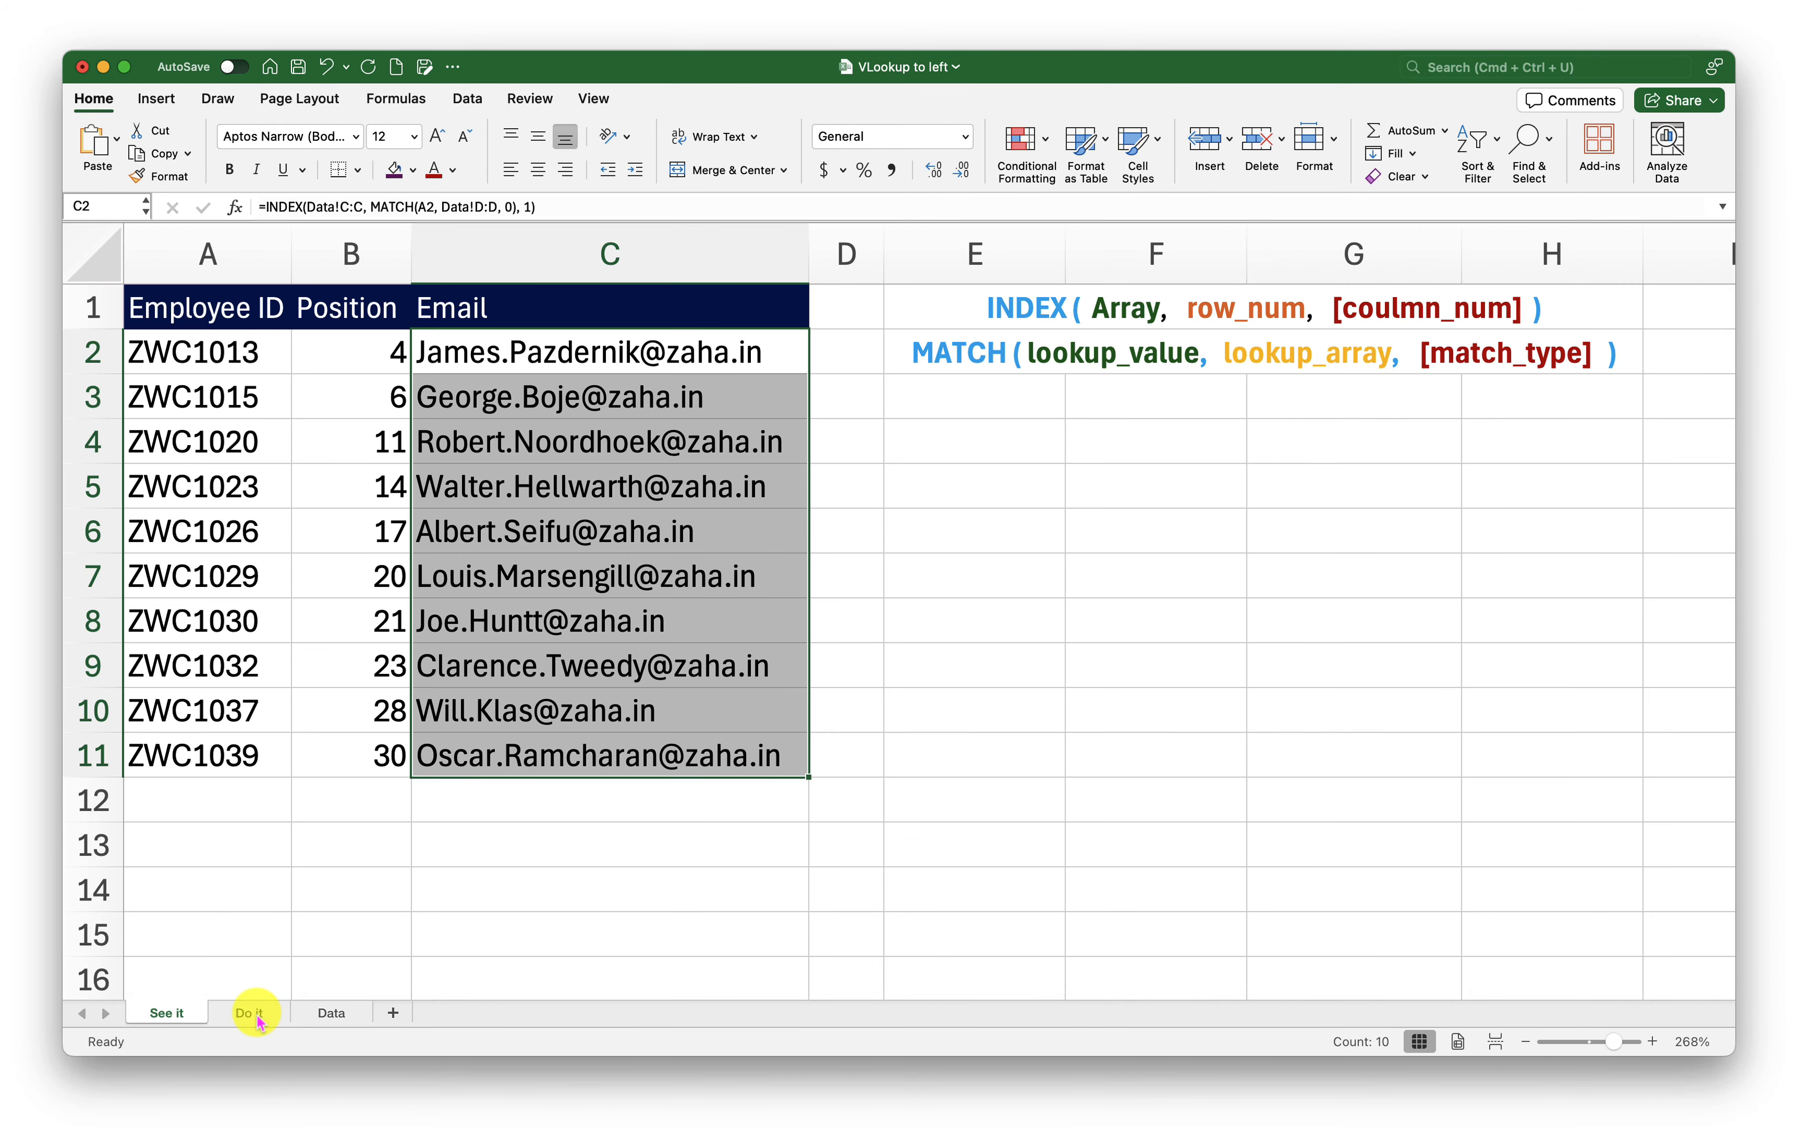
pyautogui.click(256, 1016)
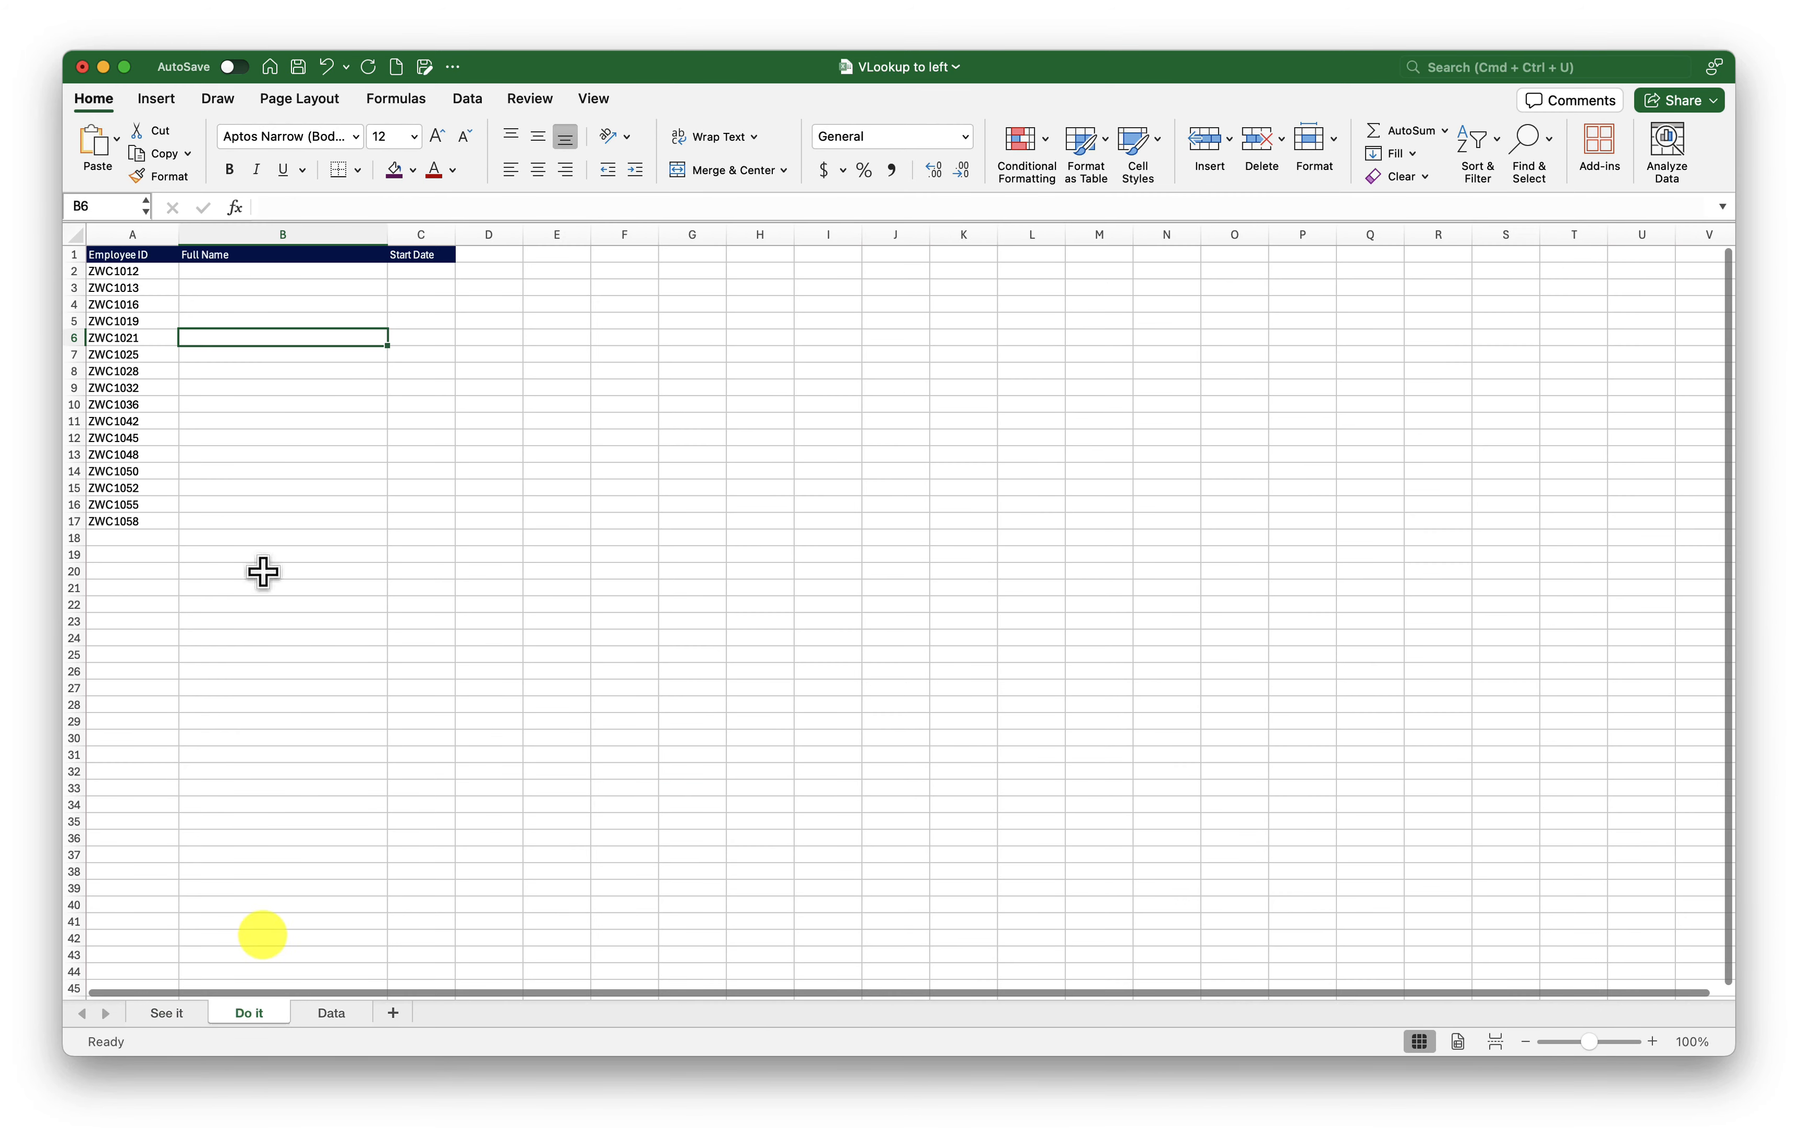
pyautogui.click(311, 303)
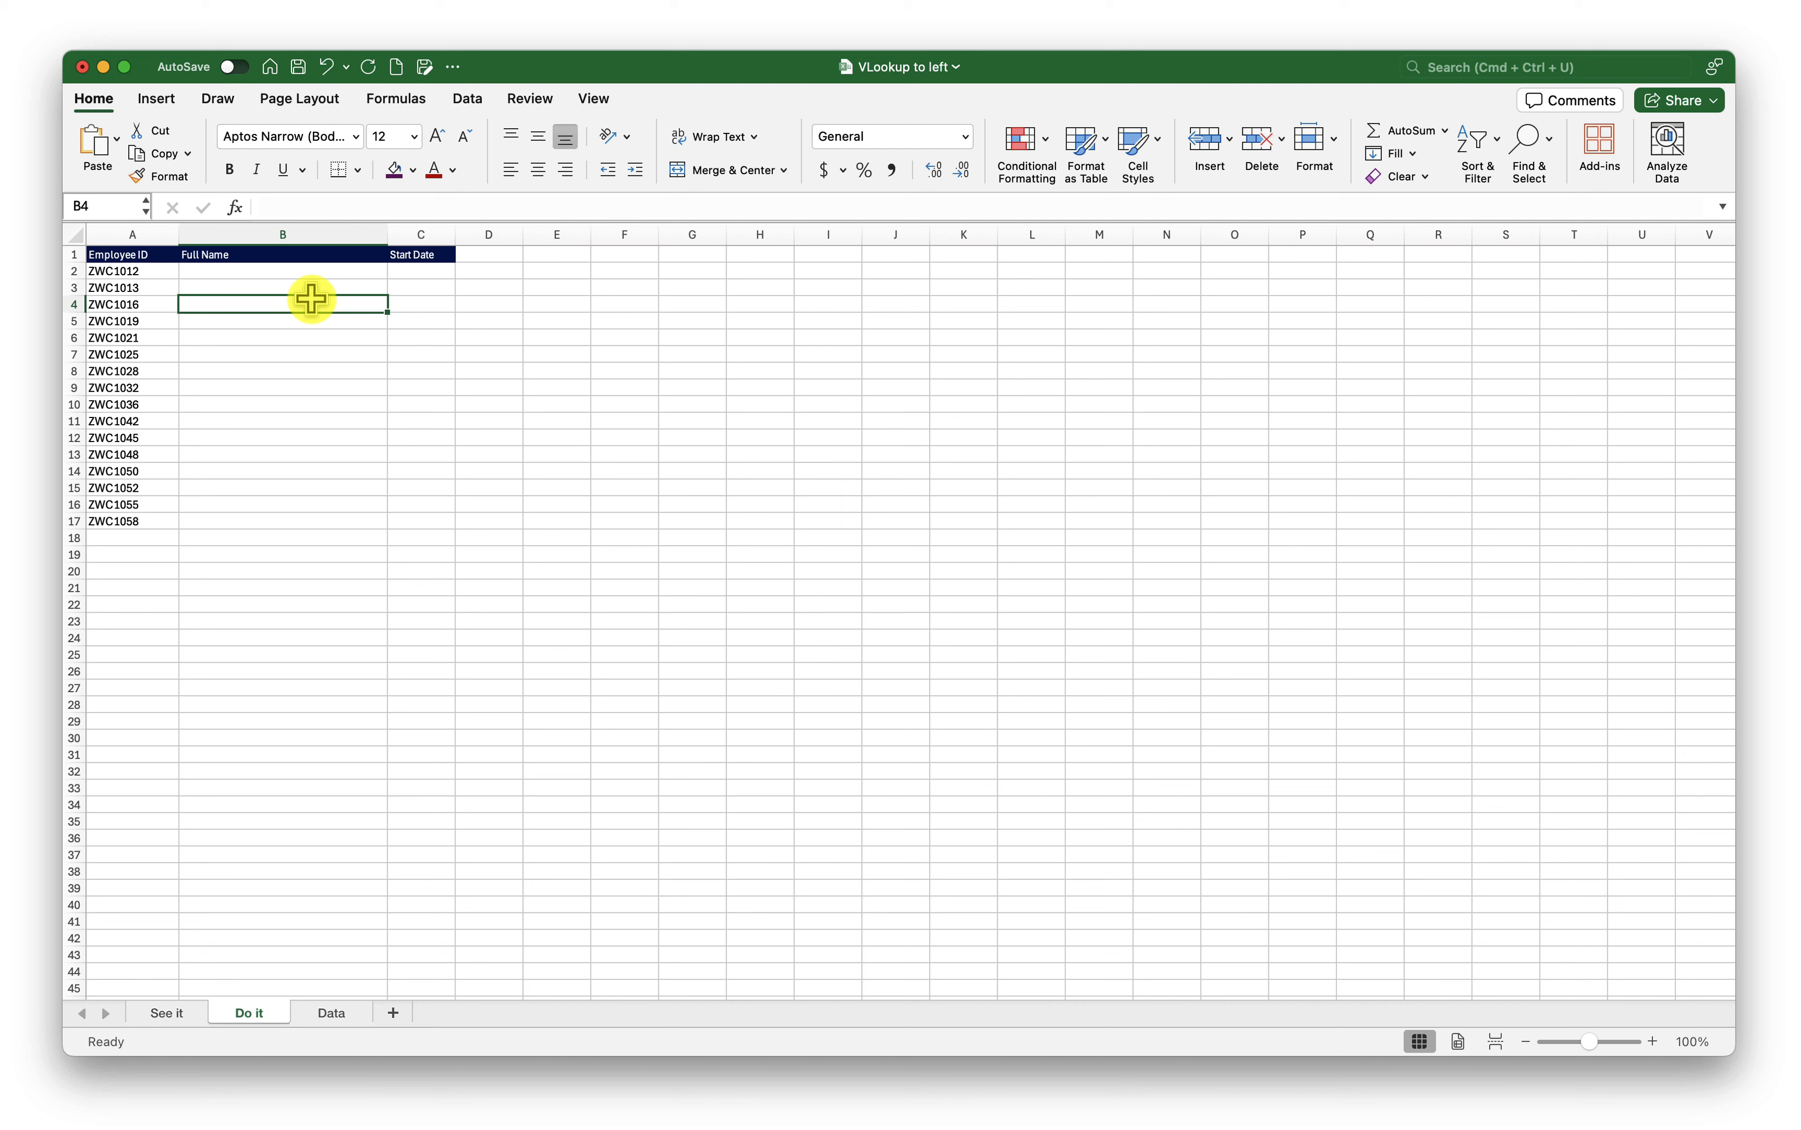